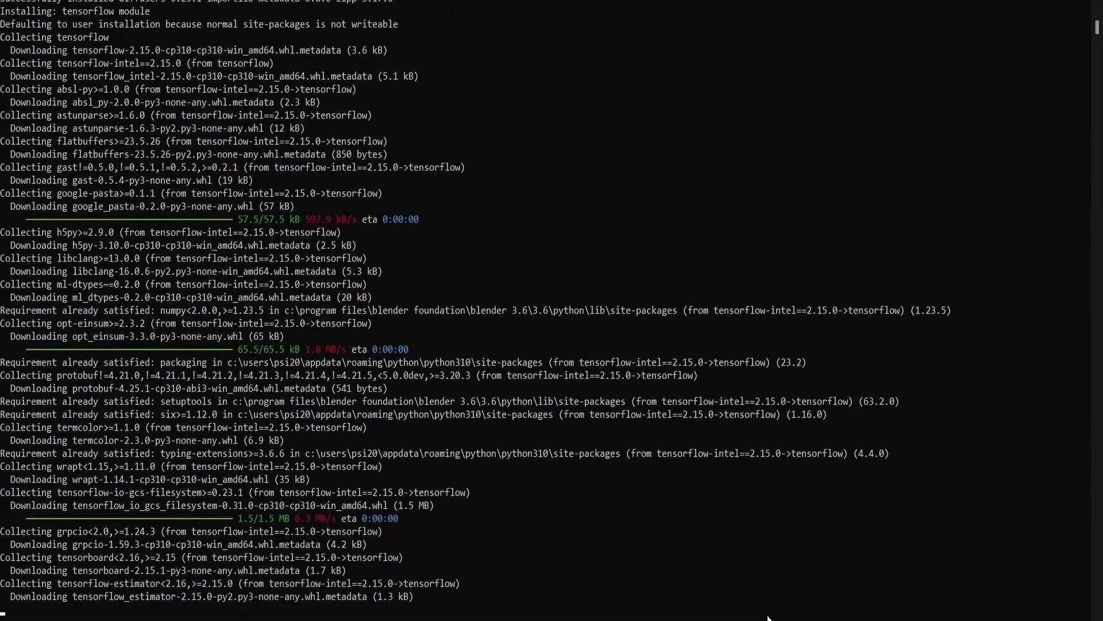
Let the TensorFlow 2.15.0 install finish in the terminal, then bring Blender to the front.
mouse_move(769, 617)
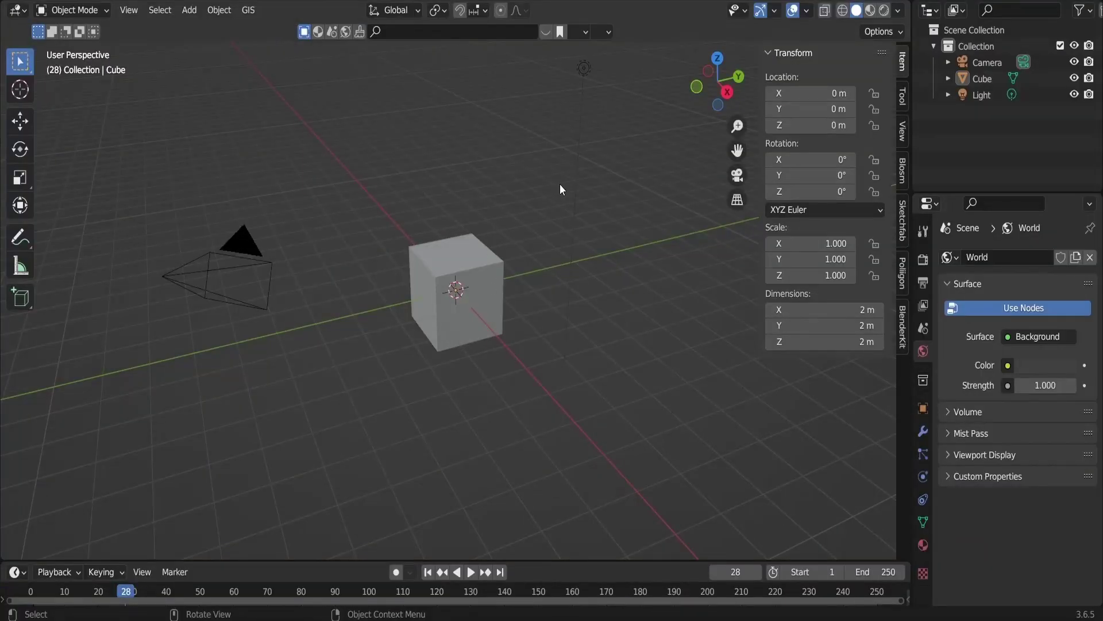
Switch the 3D Viewport to the Video Sequencer and show the sidebar's Generative AI tab.
click(28, 10)
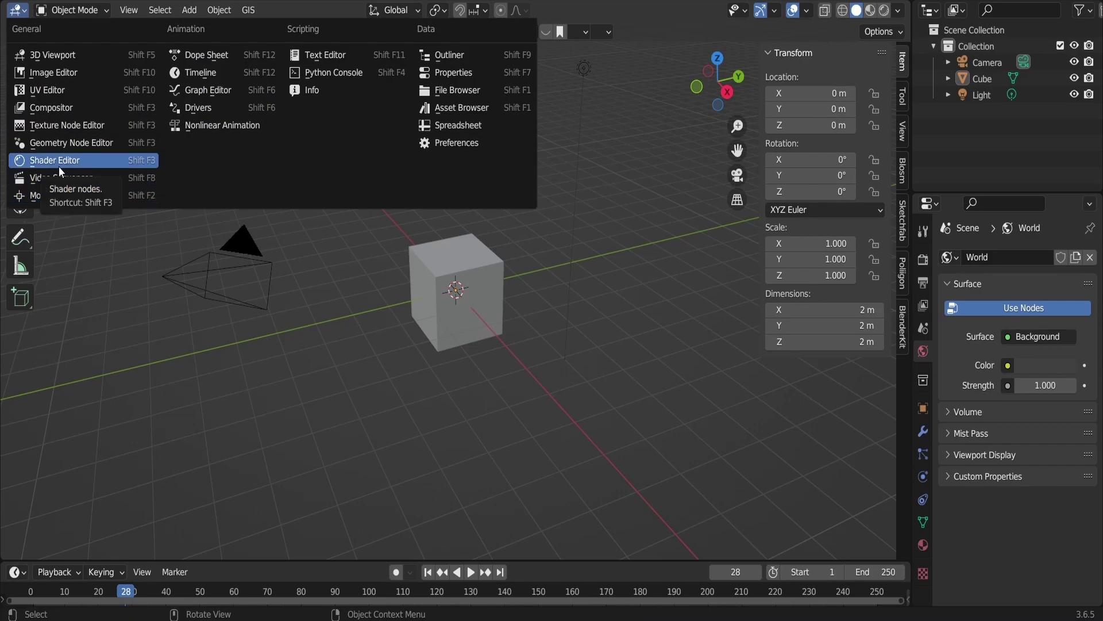
click(62, 187)
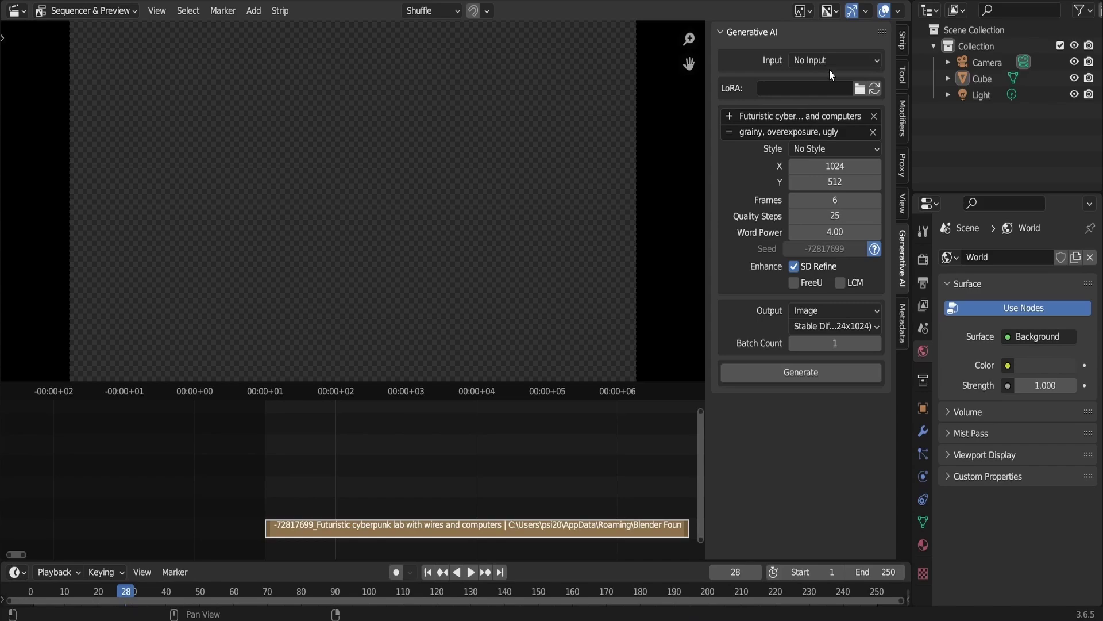
key(n)
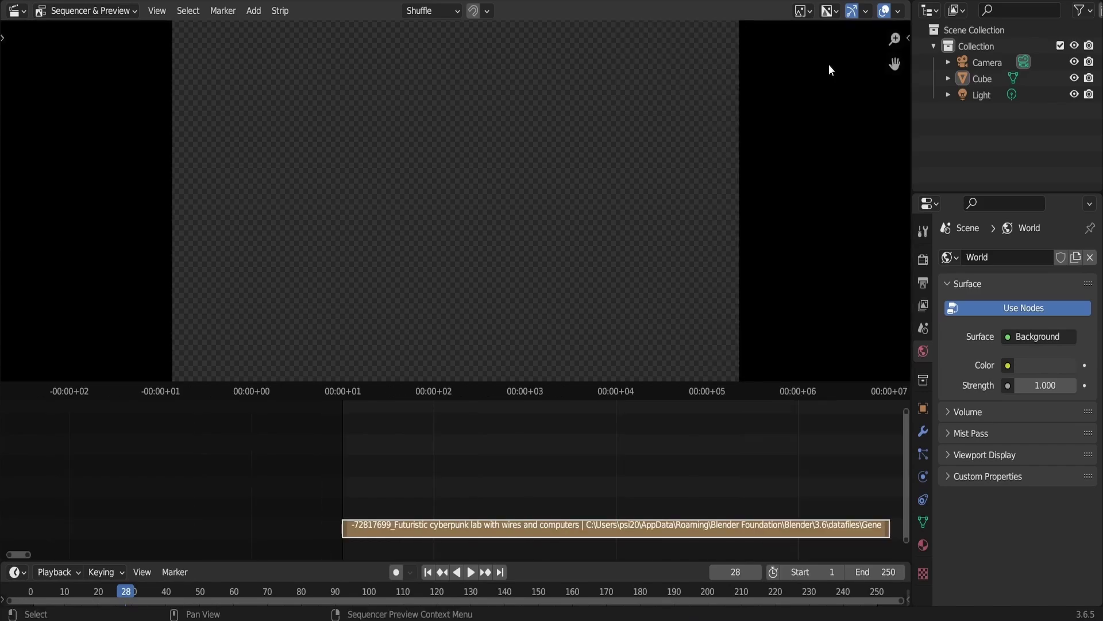
key(n)
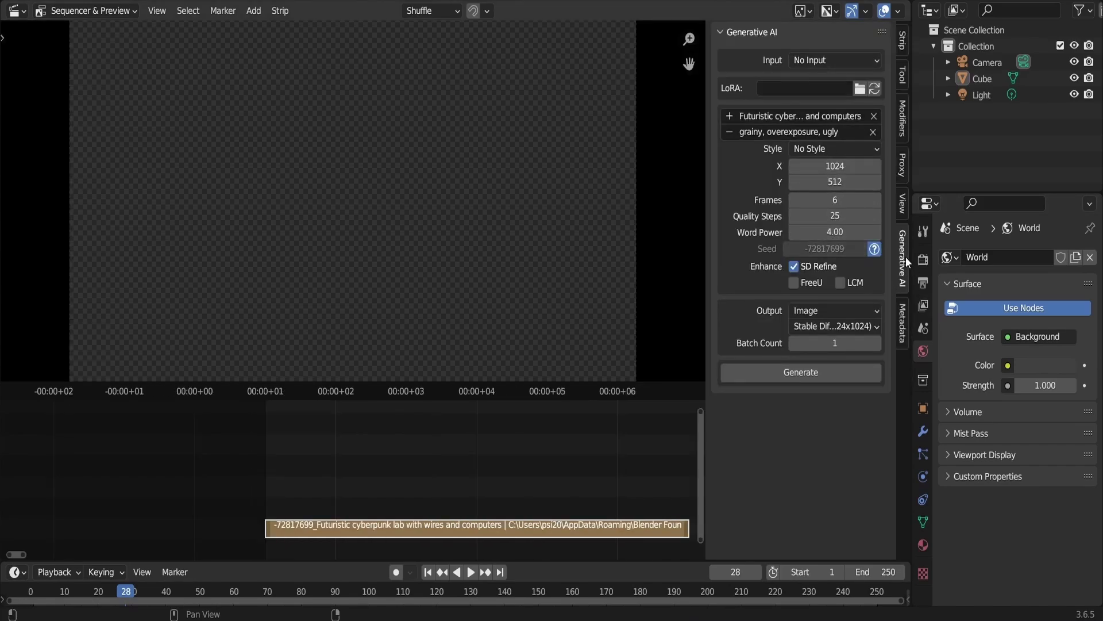
click(903, 303)
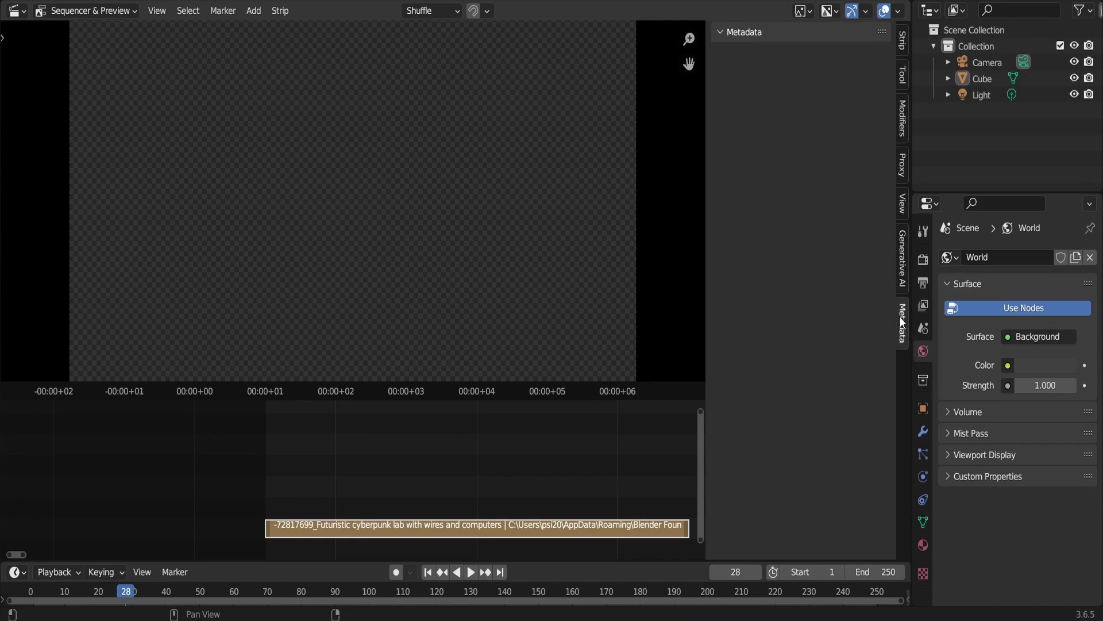
click(903, 284)
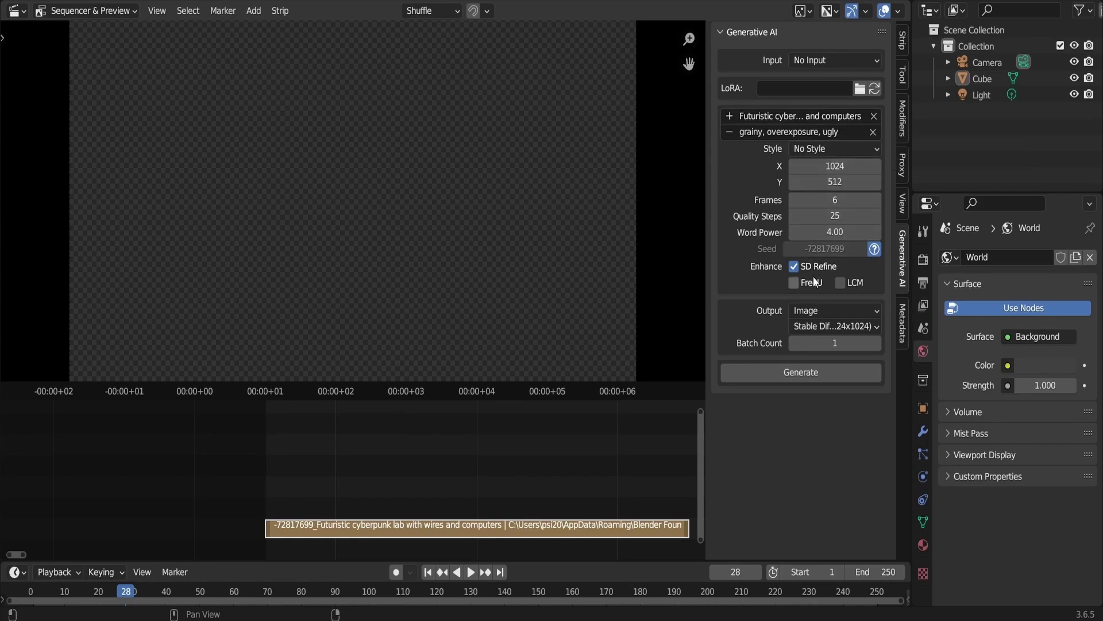
Pick the Futuristic: Retro Cyberpunk style, set Word Power to 4.51, and run Generate.
click(830, 147)
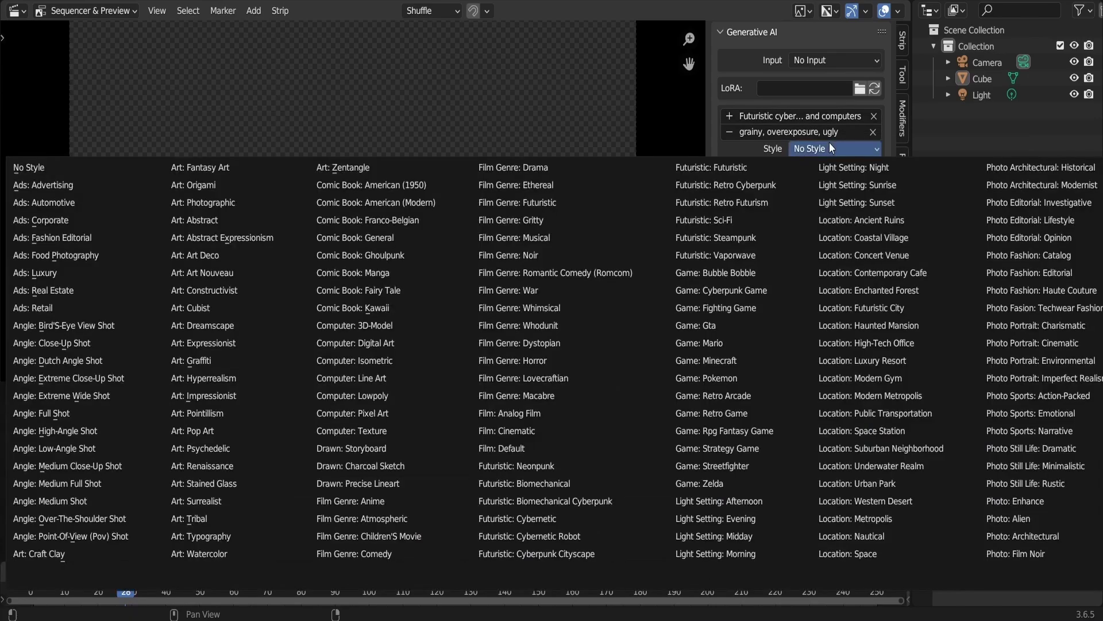
click(782, 184)
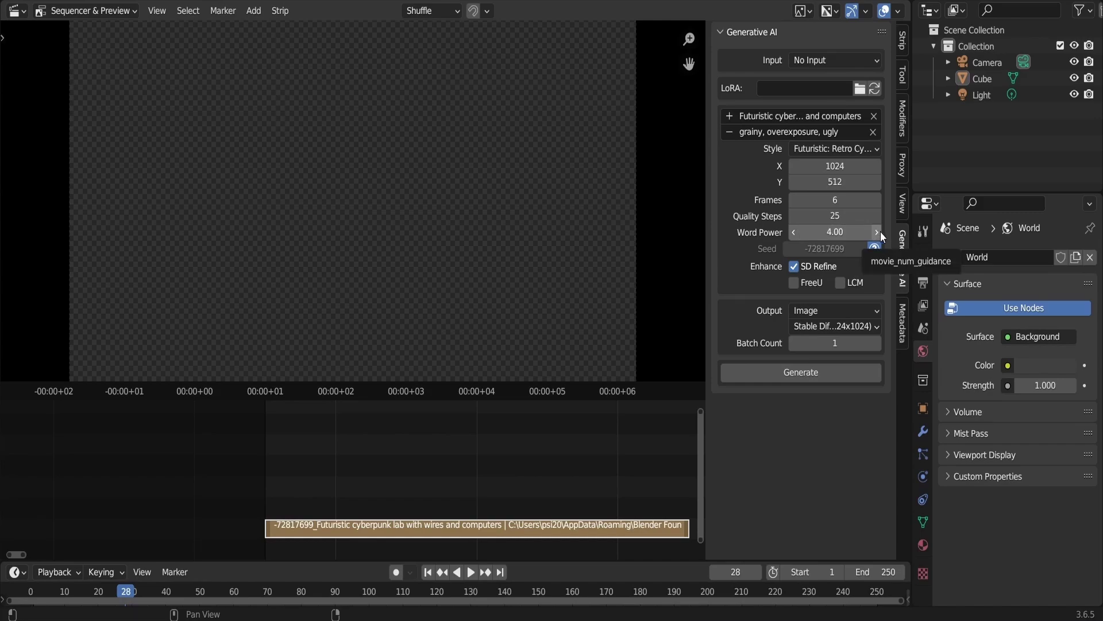
mouse_move(880, 231)
mouse_down()
mouse_move(910, 231)
mouse_move(880, 231)
mouse_up()
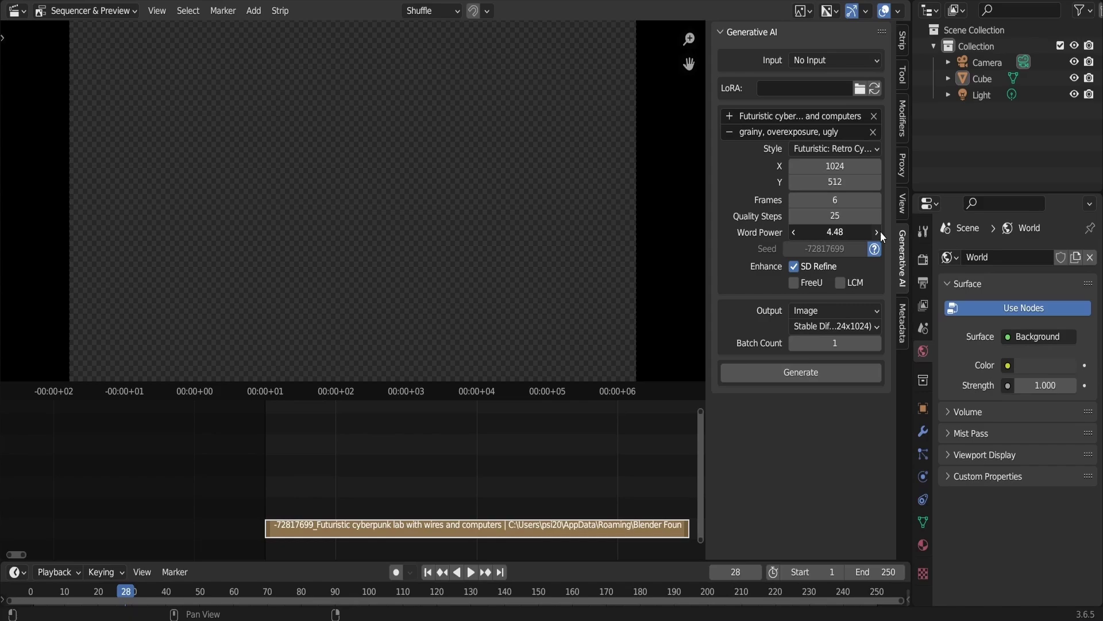
click(878, 232)
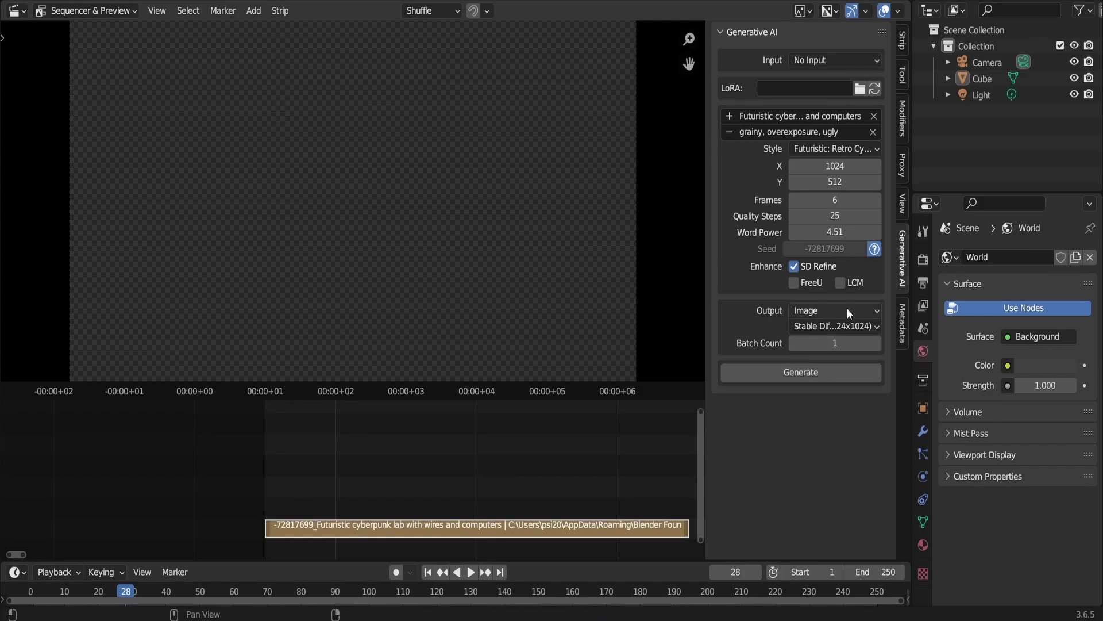
click(819, 371)
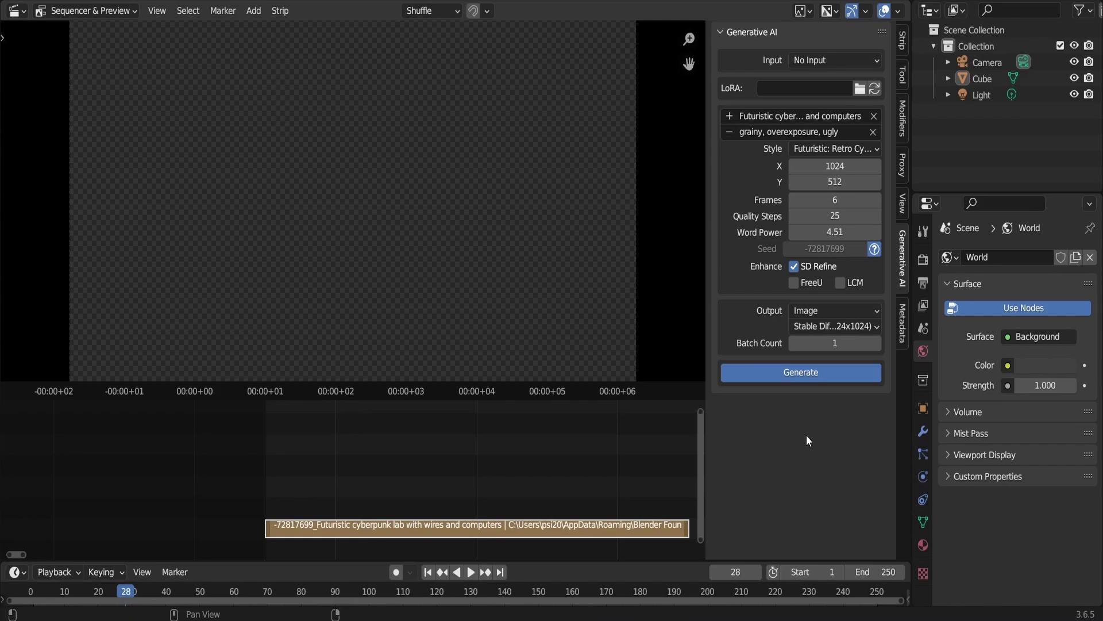
Slide the new cyberpunk lab strip right after the first strip.
mouse_move(817, 616)
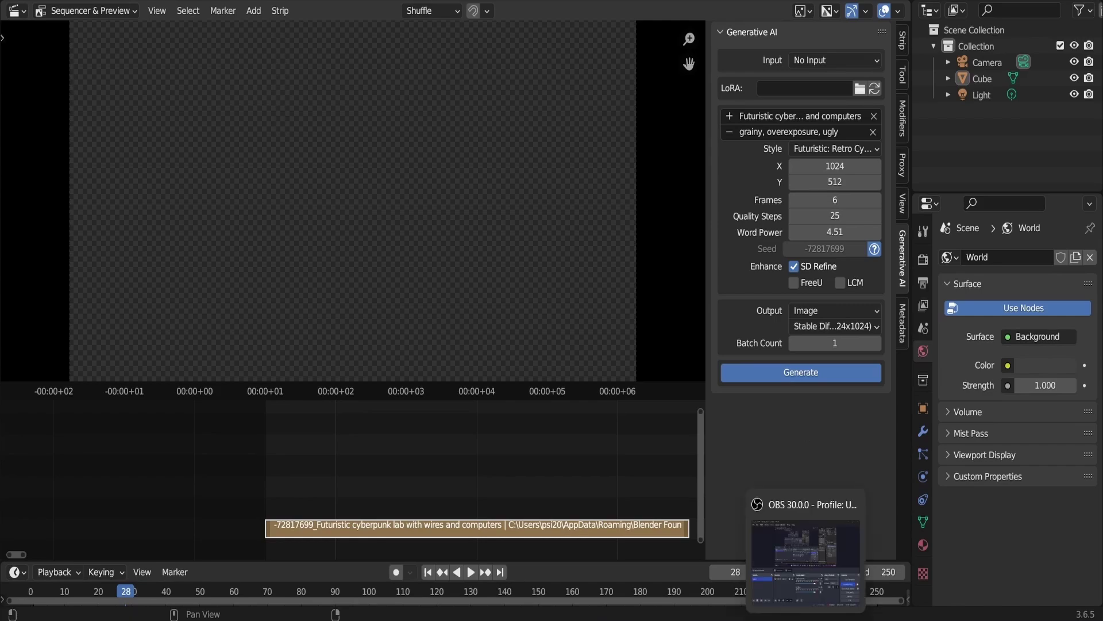
drag(539, 527, 193, 541)
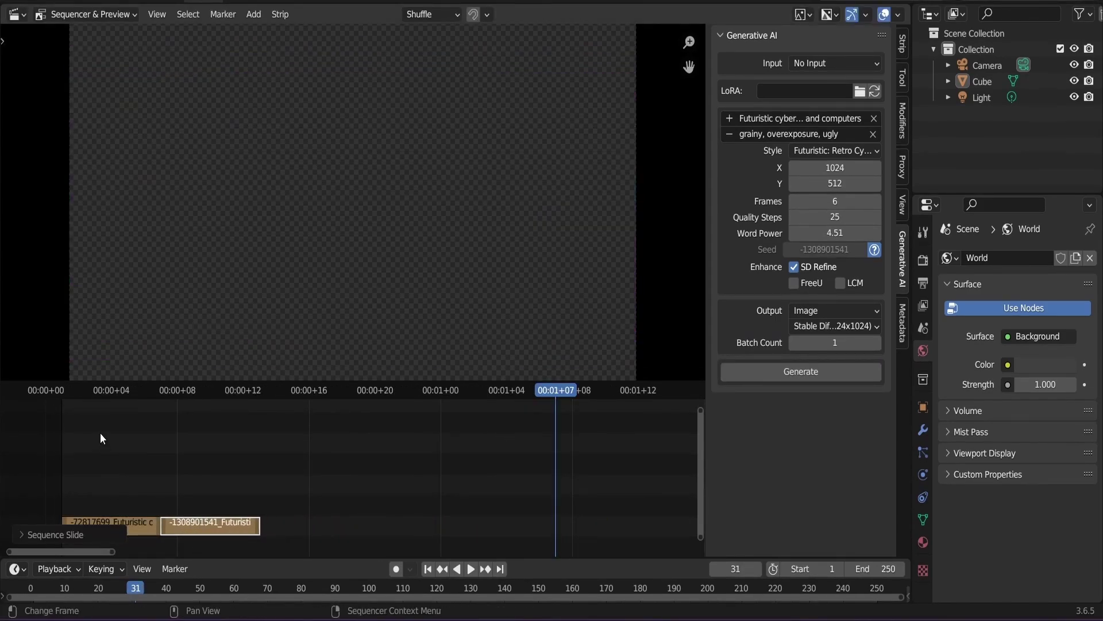
click(80, 405)
Play back and scrub between frames 6 and 9 to compare the two images.
click(77, 392)
key(space)
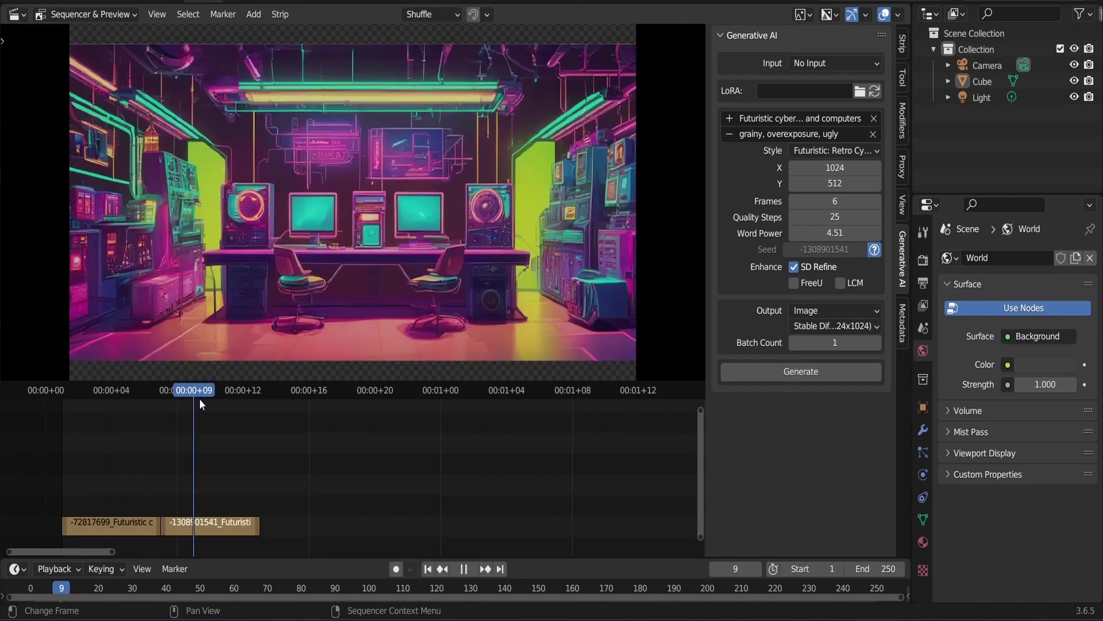
drag(219, 400, 147, 402)
key(space)
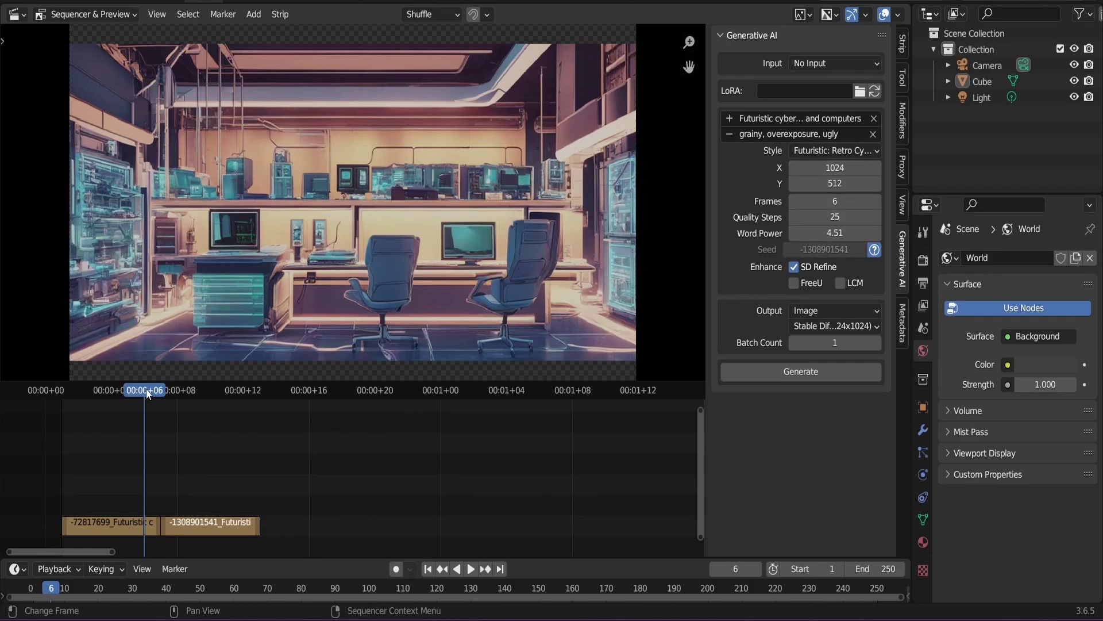
mouse_move(147, 392)
mouse_down()
mouse_move(184, 397)
mouse_move(148, 397)
mouse_up()
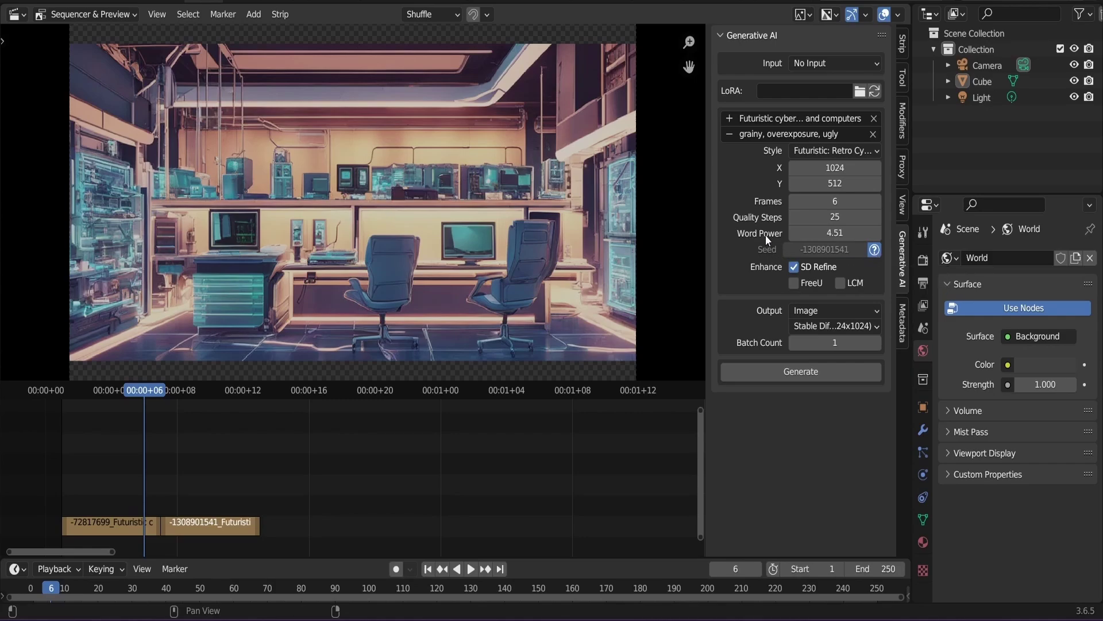
Set Output to Video with the AnimateDiff model, then select the newer image strip.
click(825, 311)
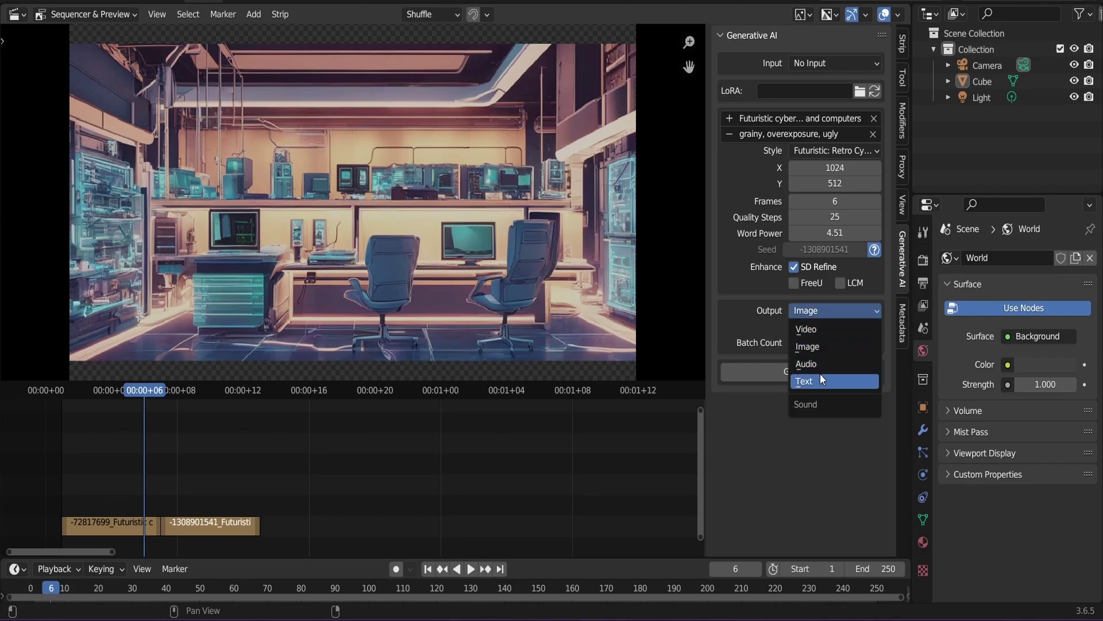
click(822, 331)
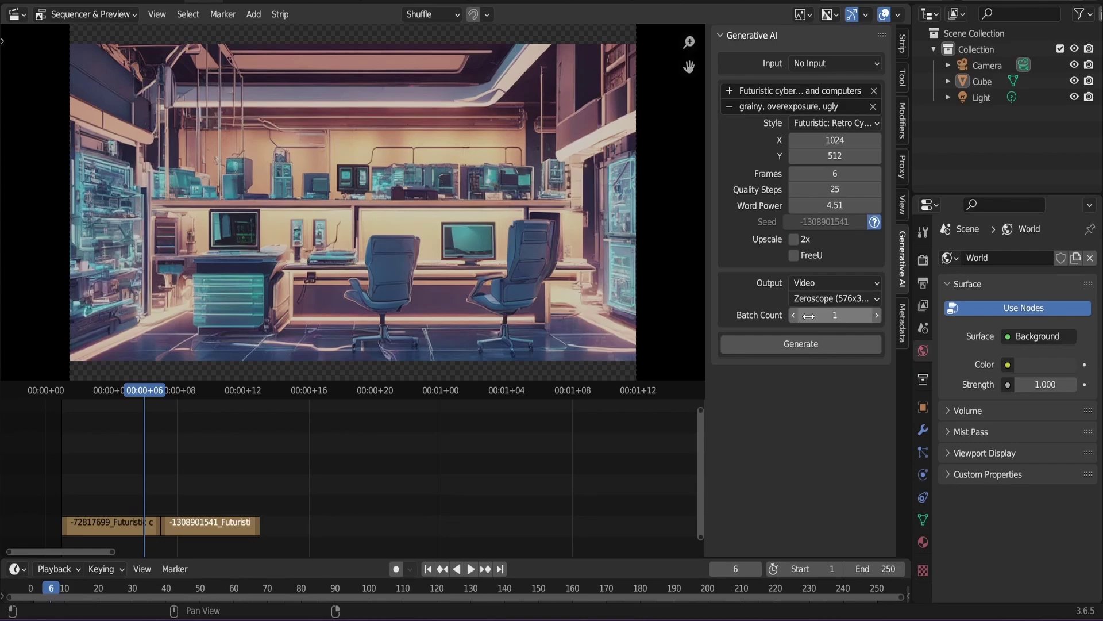
click(827, 299)
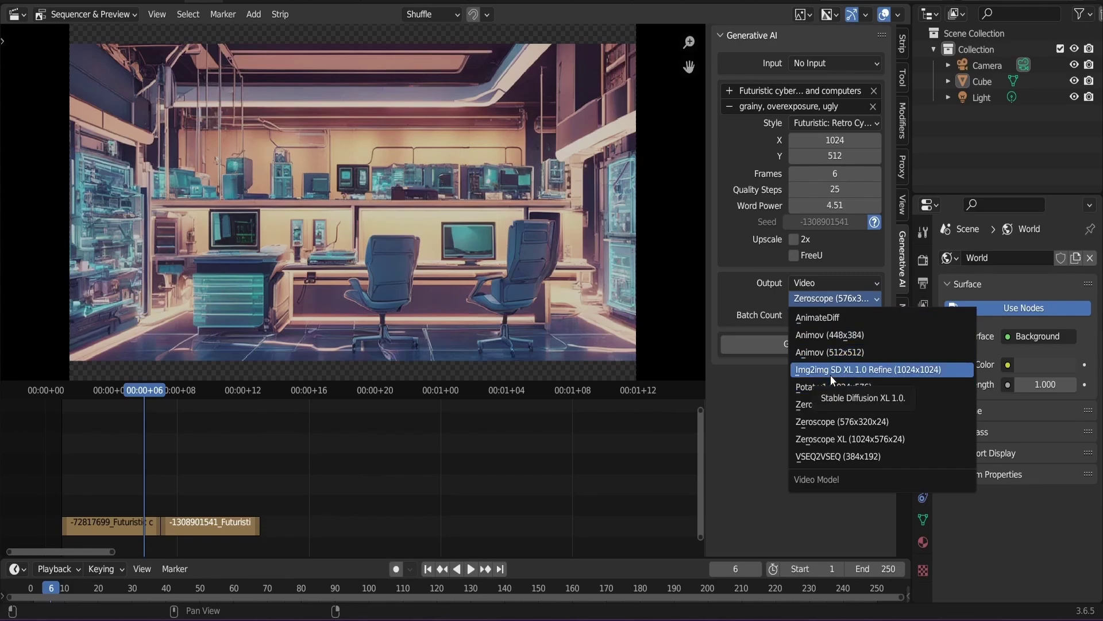
click(833, 323)
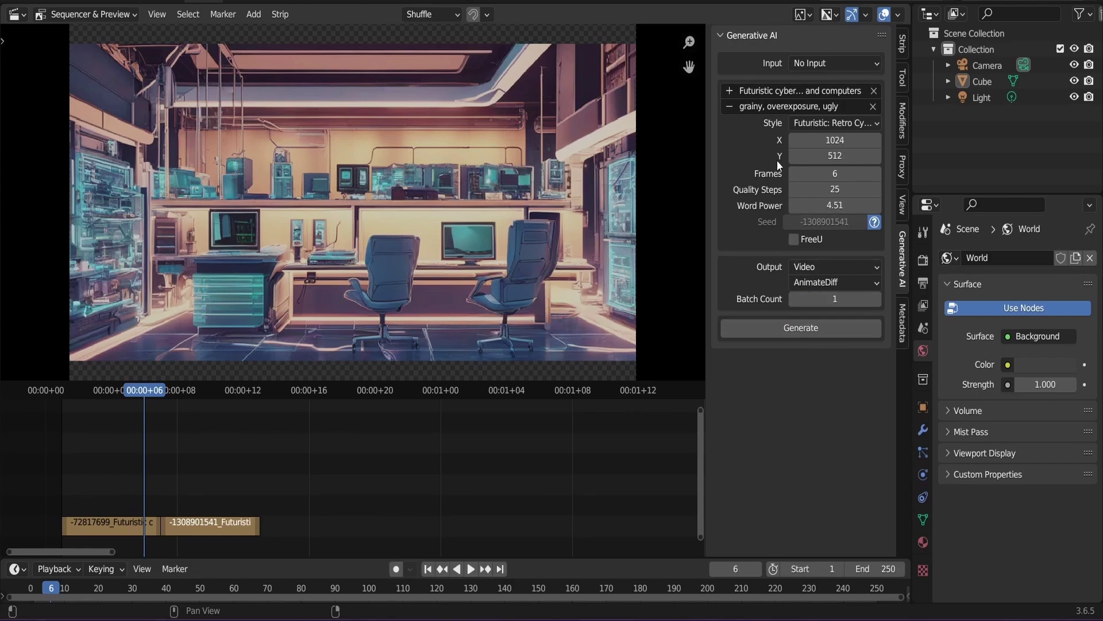
click(224, 529)
Delete both generated image strips and return the playhead to frame 1.
key(Delete)
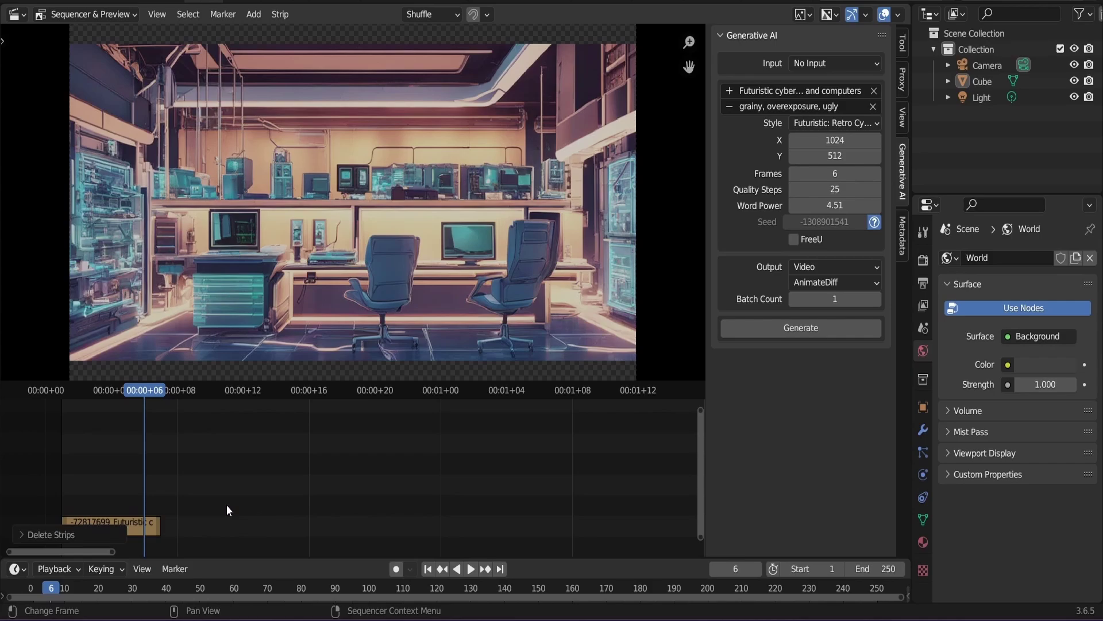
click(120, 521)
key(Delete)
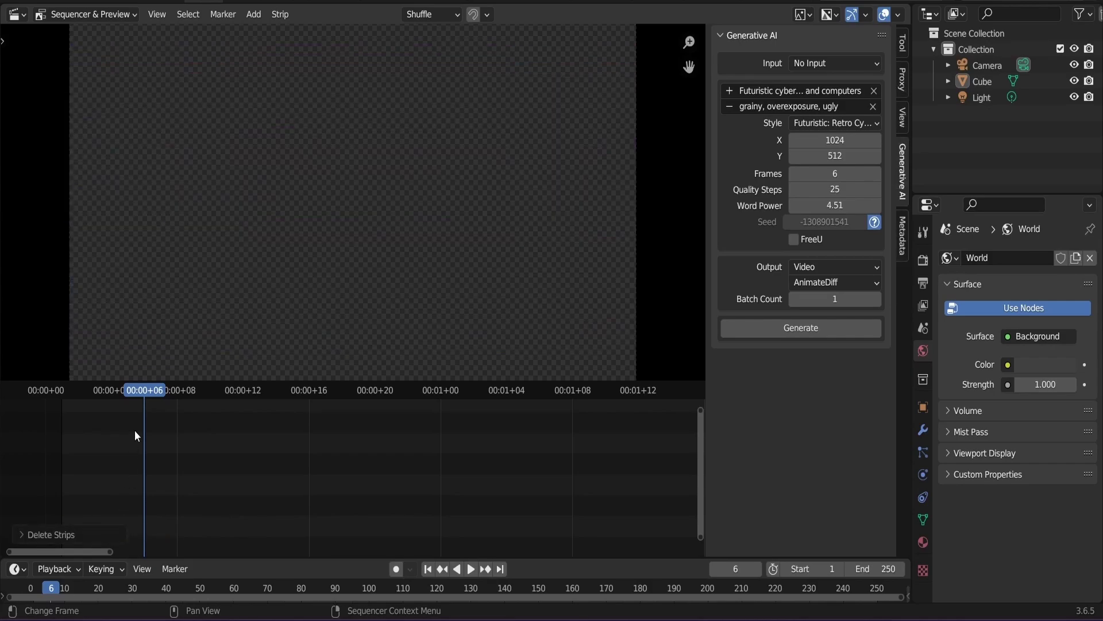
drag(134, 398, 64, 396)
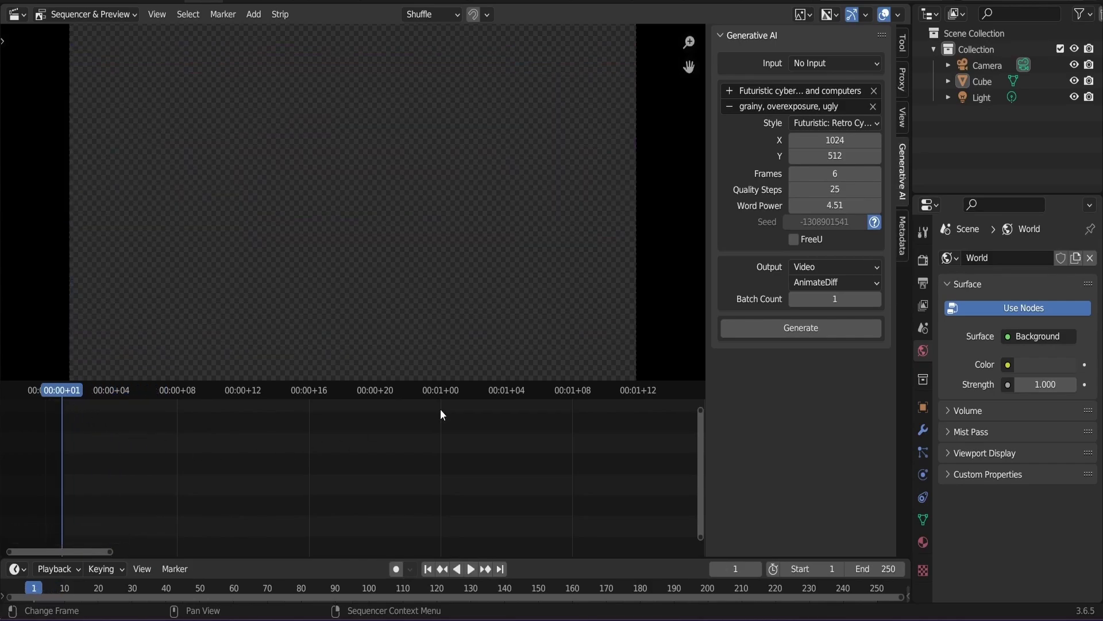
Set the Input source to Strips, then back to No Input.
click(837, 62)
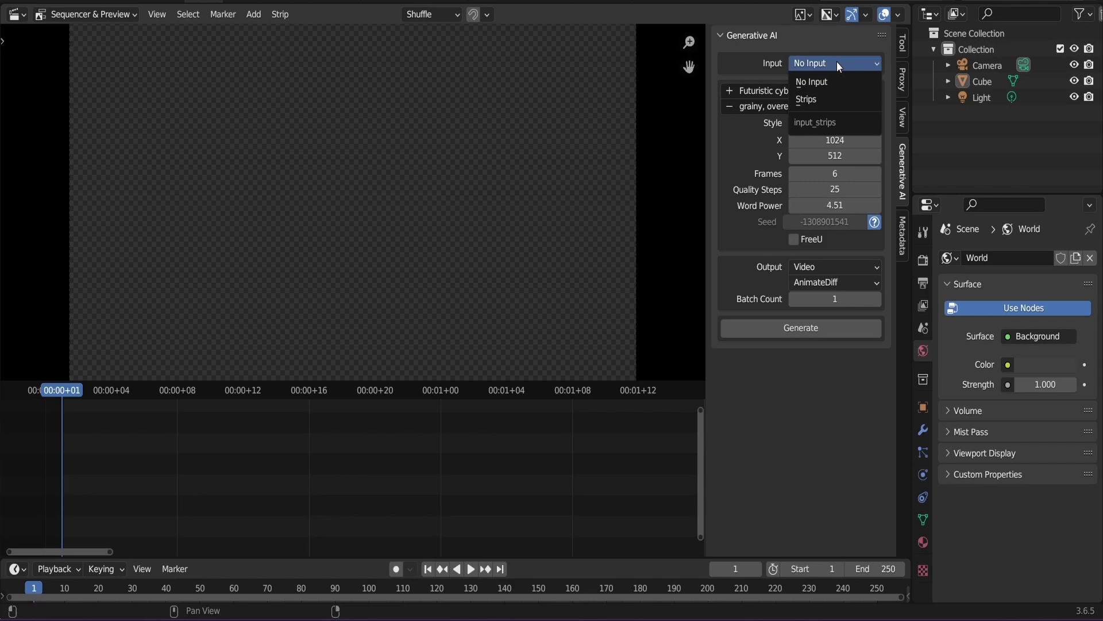
click(832, 96)
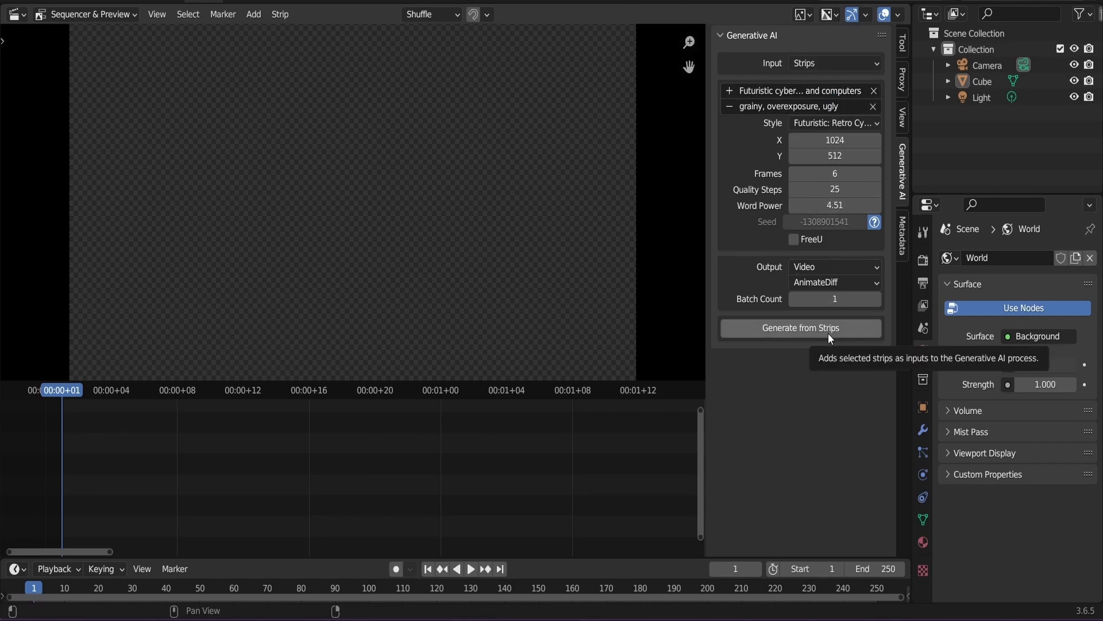
click(836, 68)
click(835, 78)
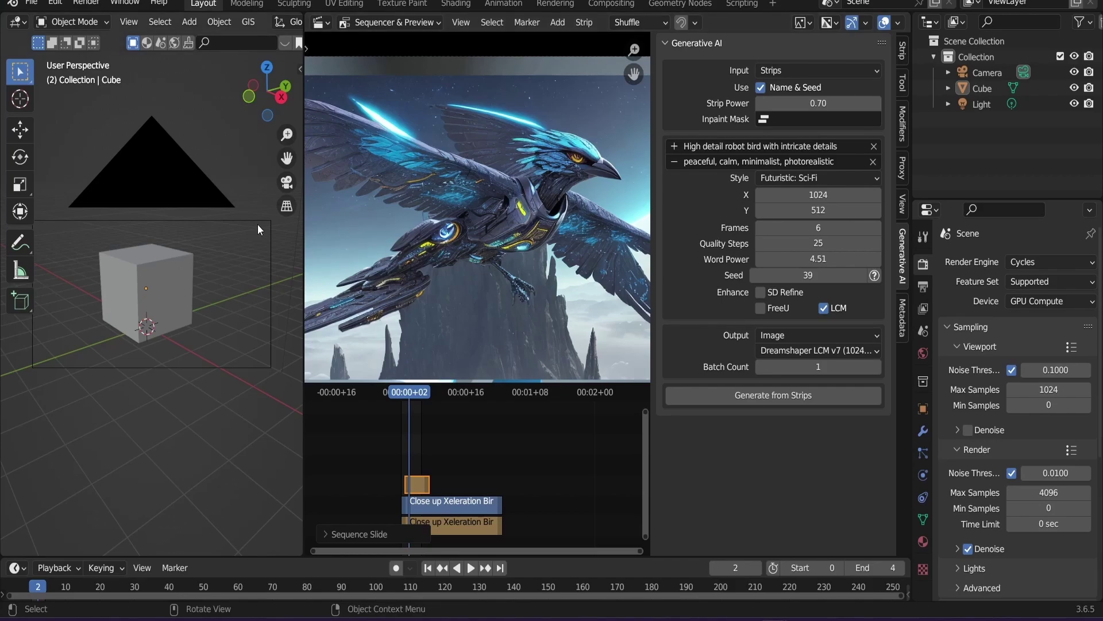
Select the cube, then move the small orange strip along the timeline.
click(178, 309)
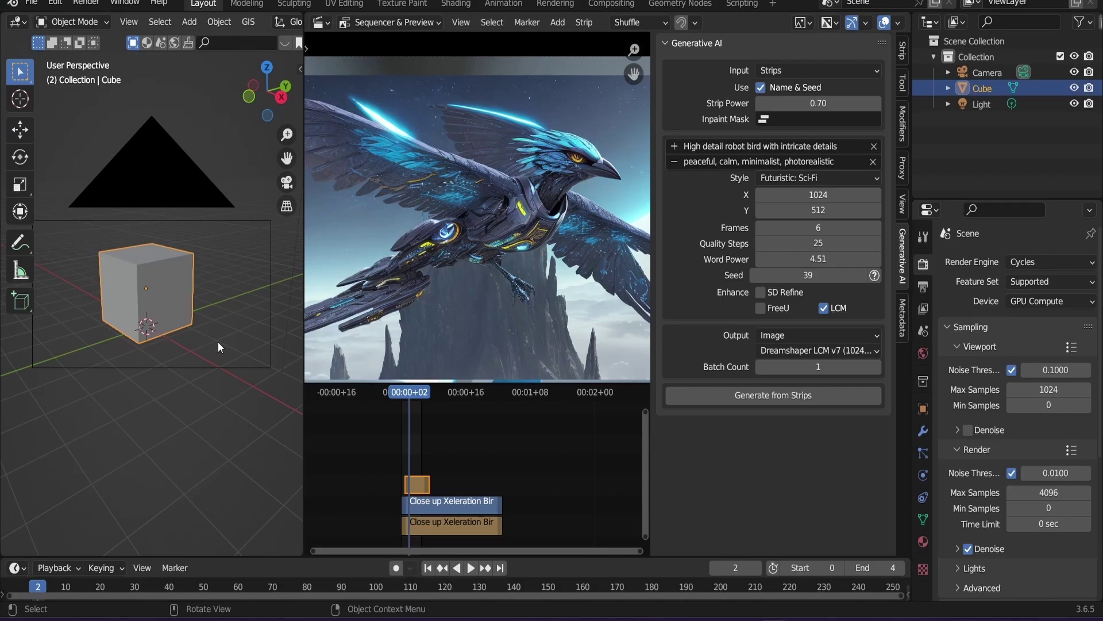
click(414, 484)
key(g)
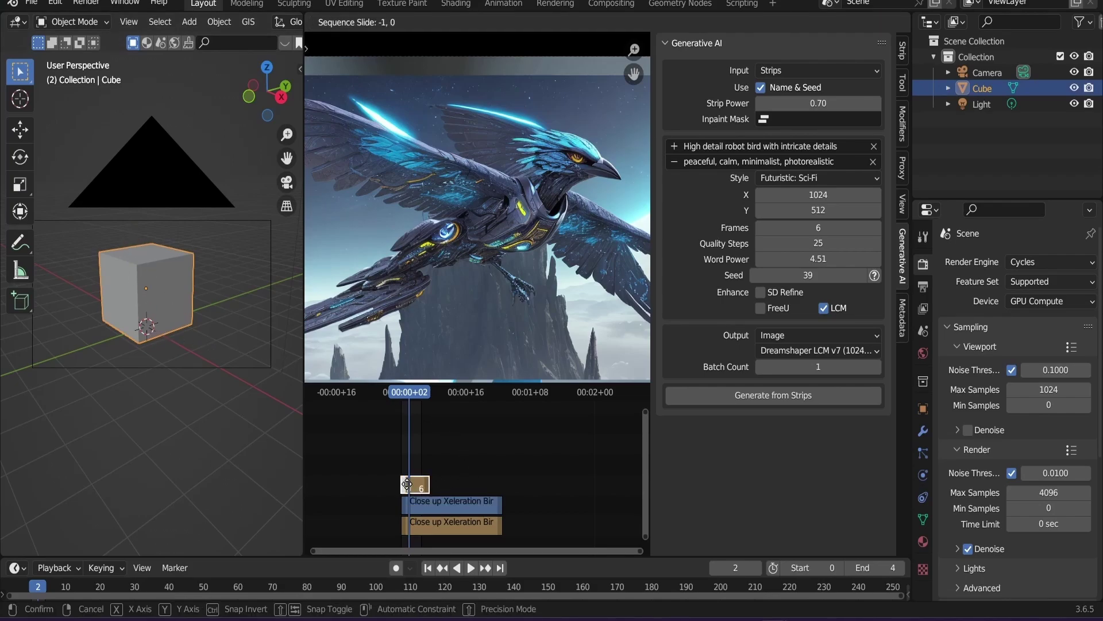
click(413, 456)
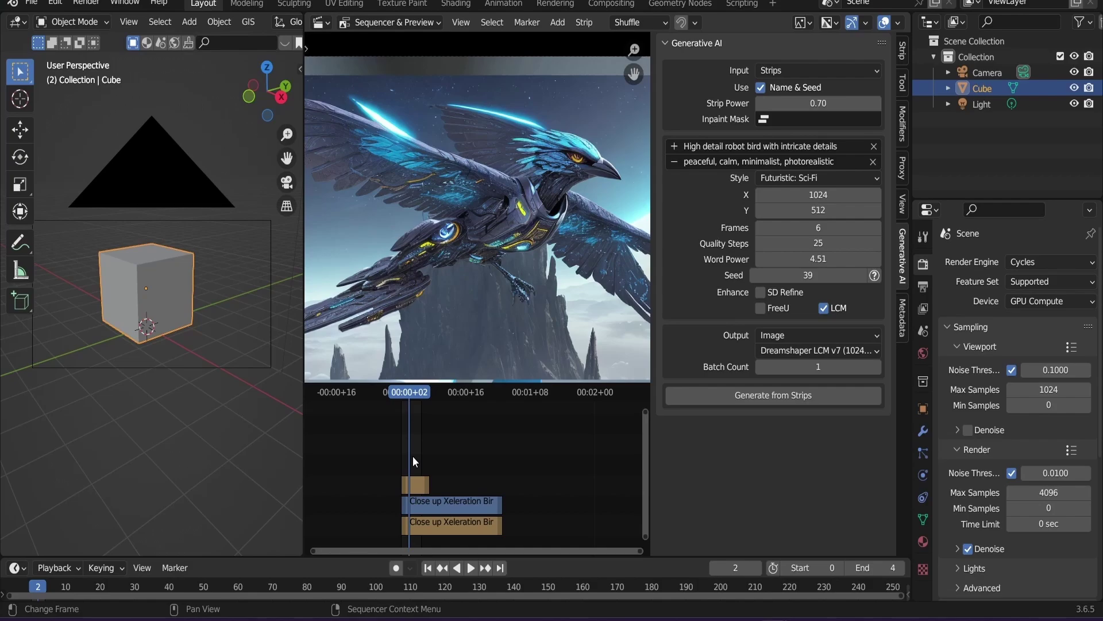
Delete the lower orange clip, the blue clip and the small orange strip.
click(441, 527)
key(Delete)
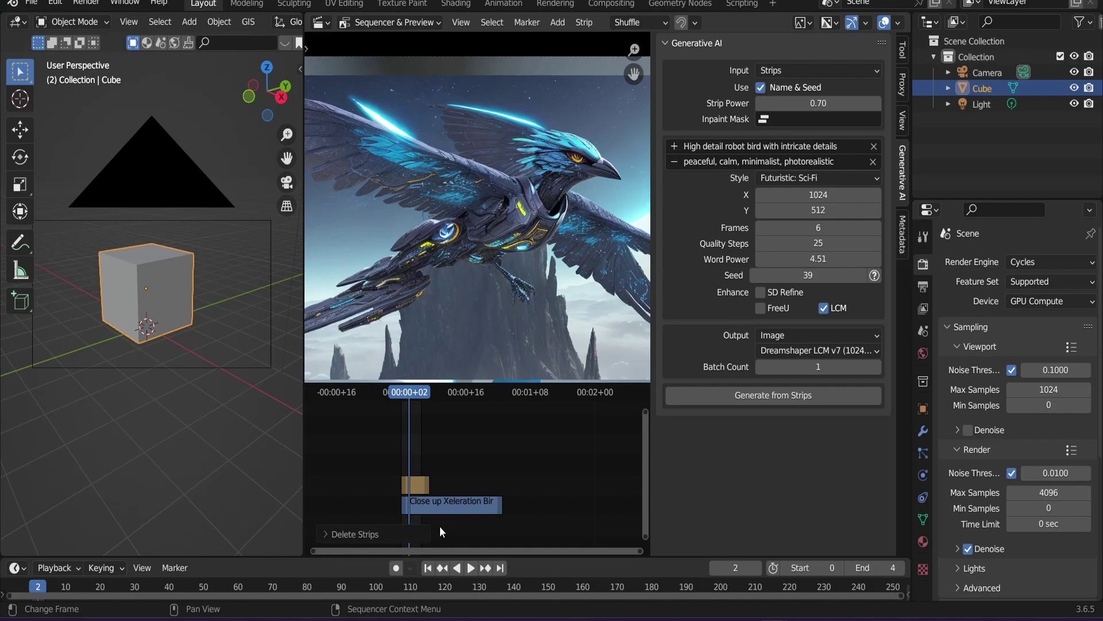
click(412, 506)
key(Delete)
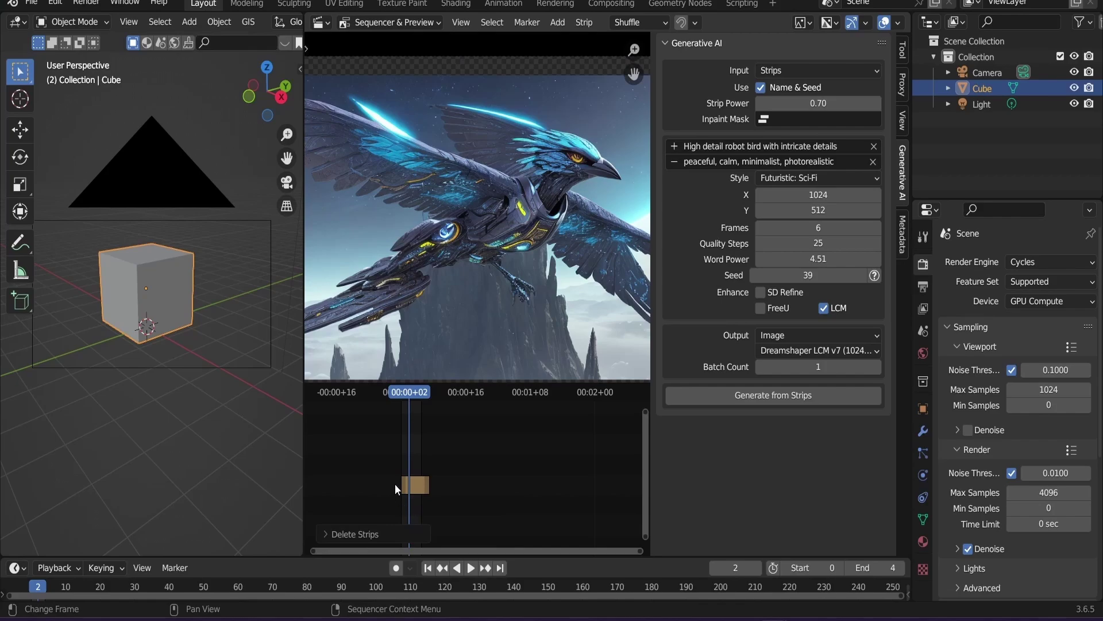
click(412, 485)
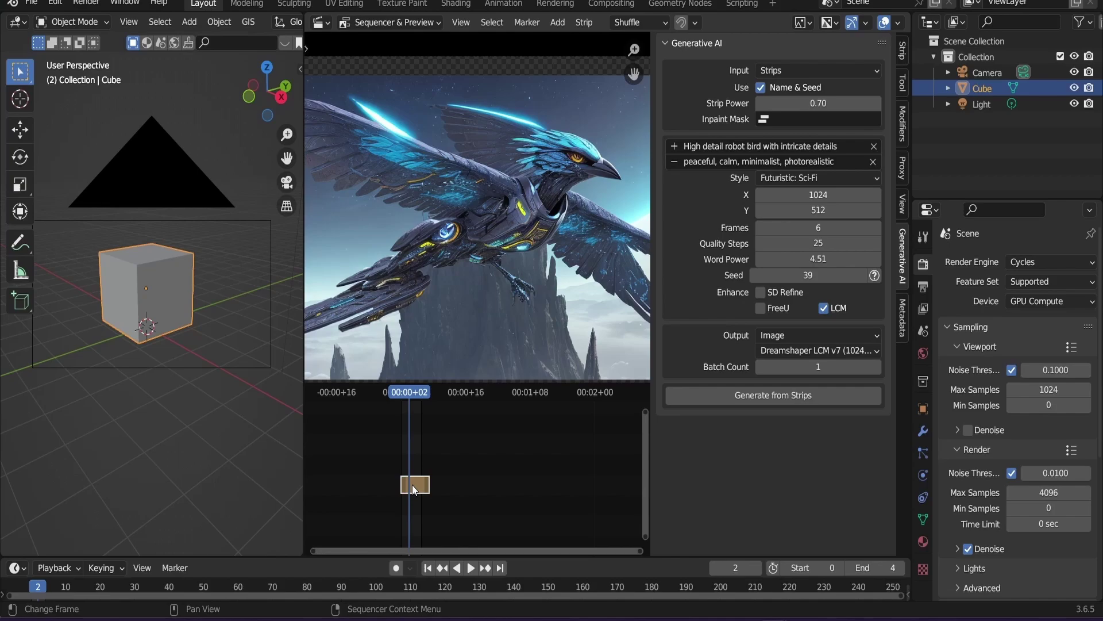
key(Delete)
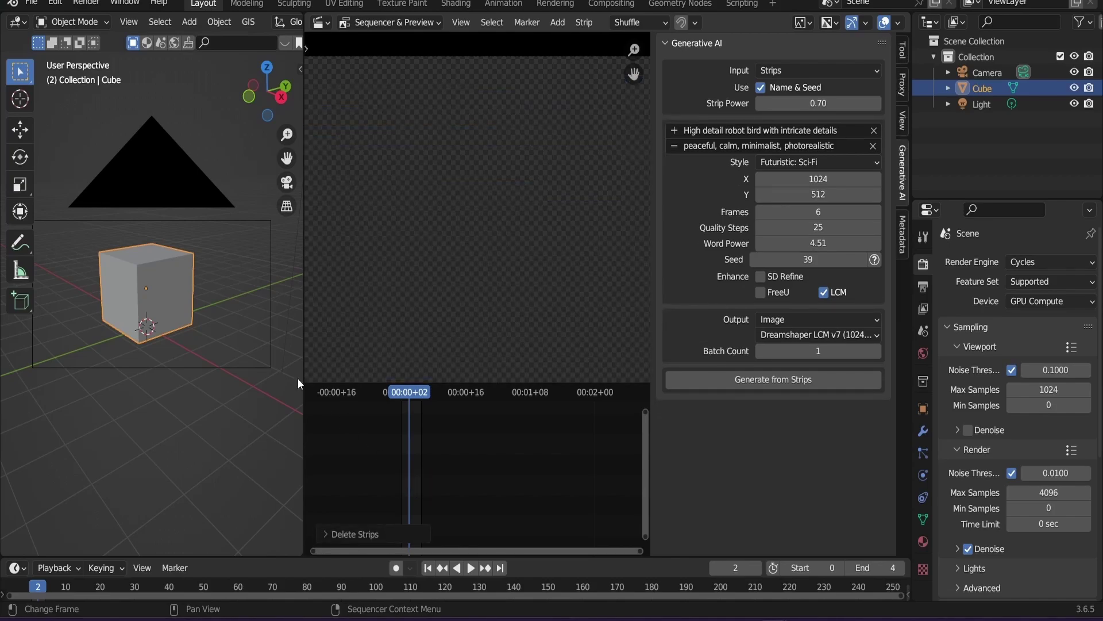
In Edit Mode, edge-slide the front and top edges and stretch the cube along Y.
click(292, 184)
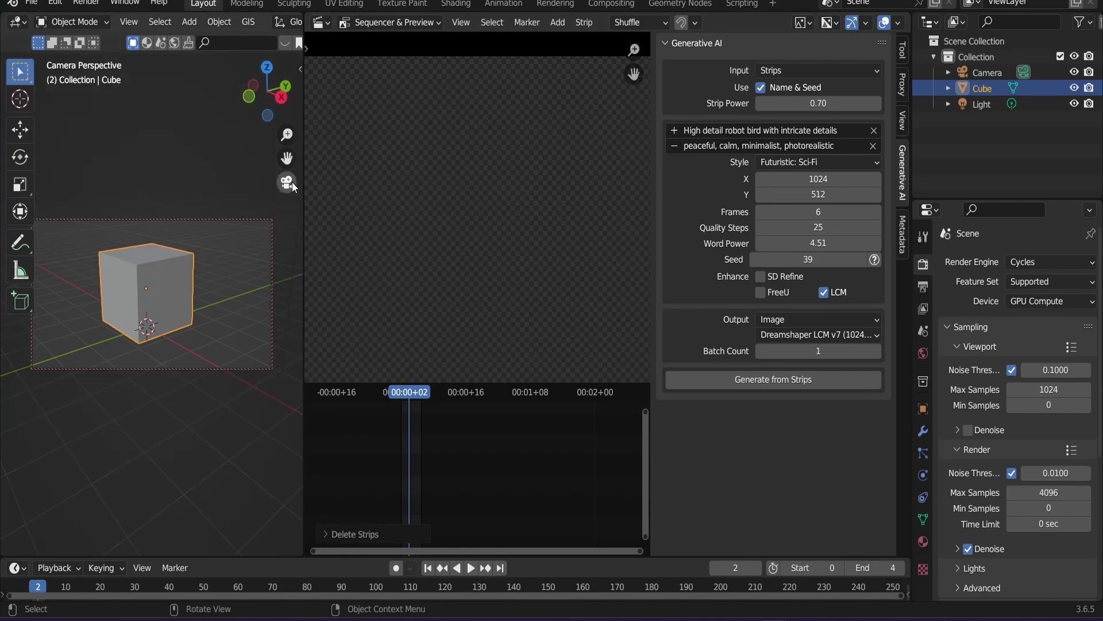
click(293, 184)
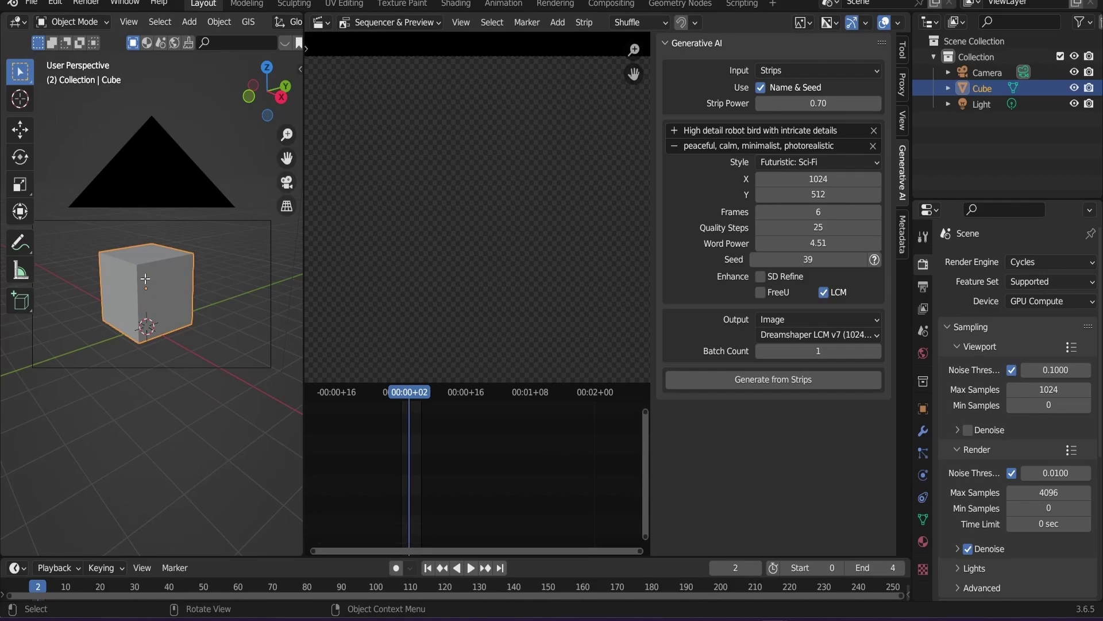
key(Tab)
key(g)
key(g)
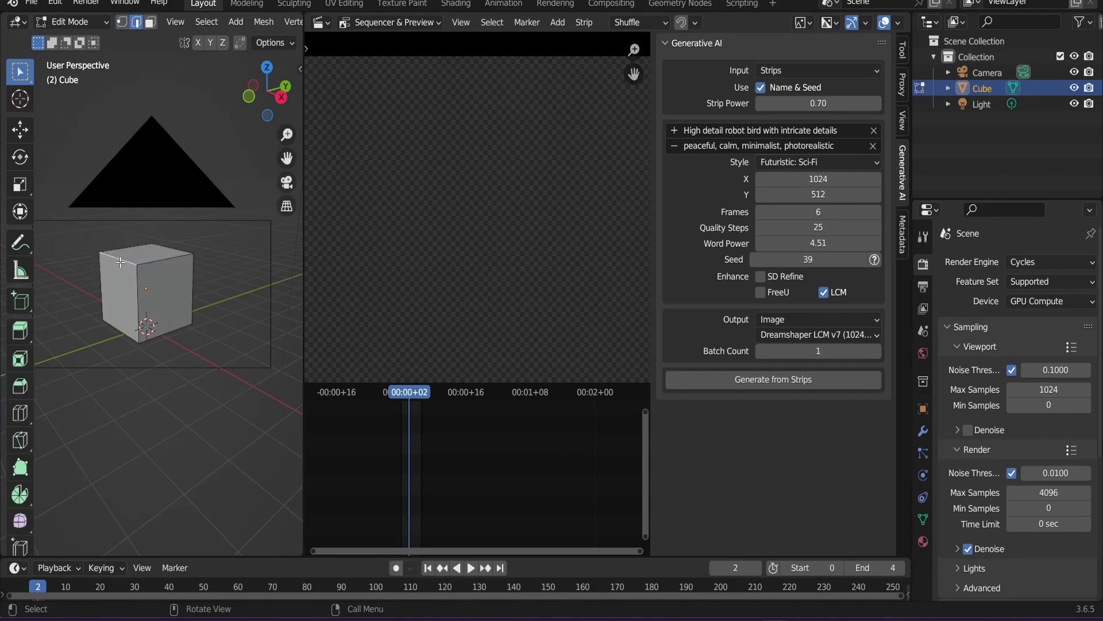
click(127, 259)
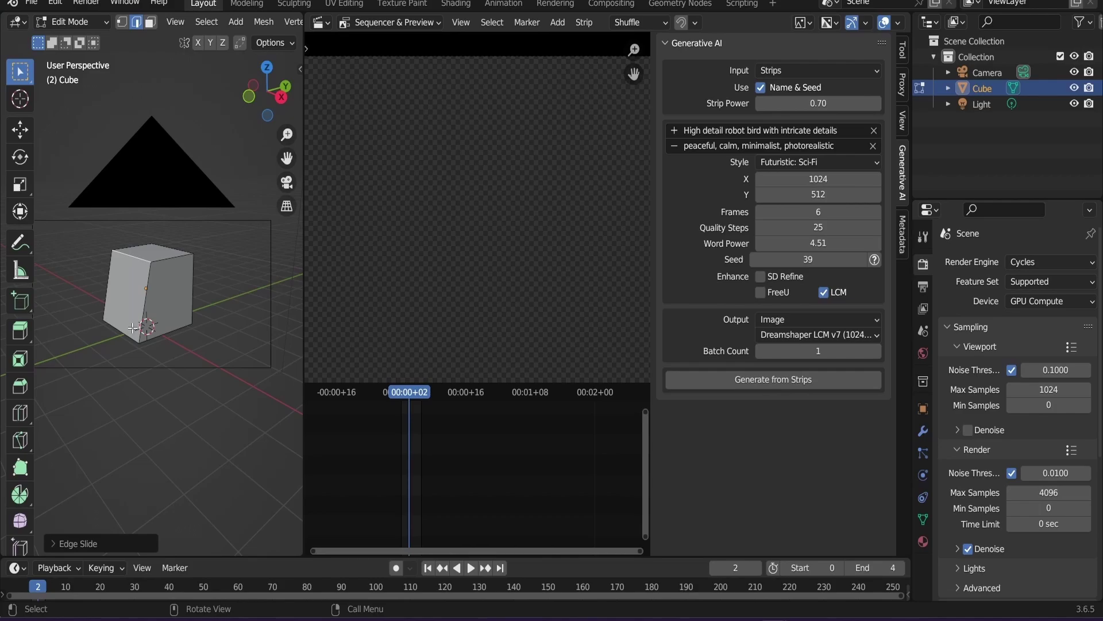
key(g)
key(y)
click(109, 266)
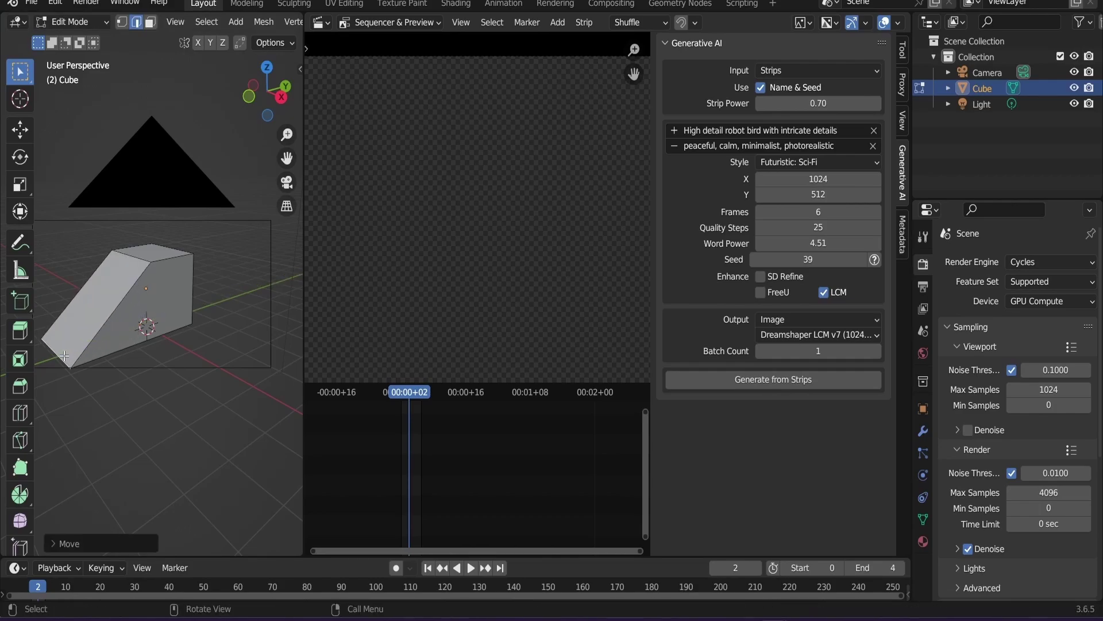
key(g)
key(g)
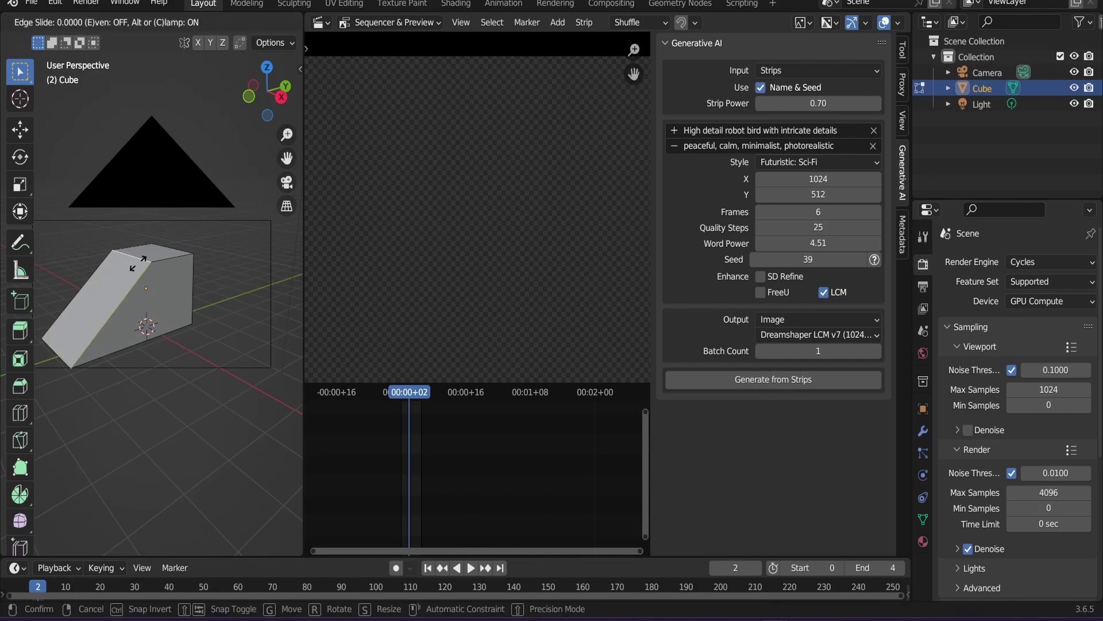
click(135, 281)
Extrude the right end face and add three evenly spaced loop cuts to the extension.
middle_drag(204, 266, 142, 282)
key(3)
click(141, 281)
click(162, 284)
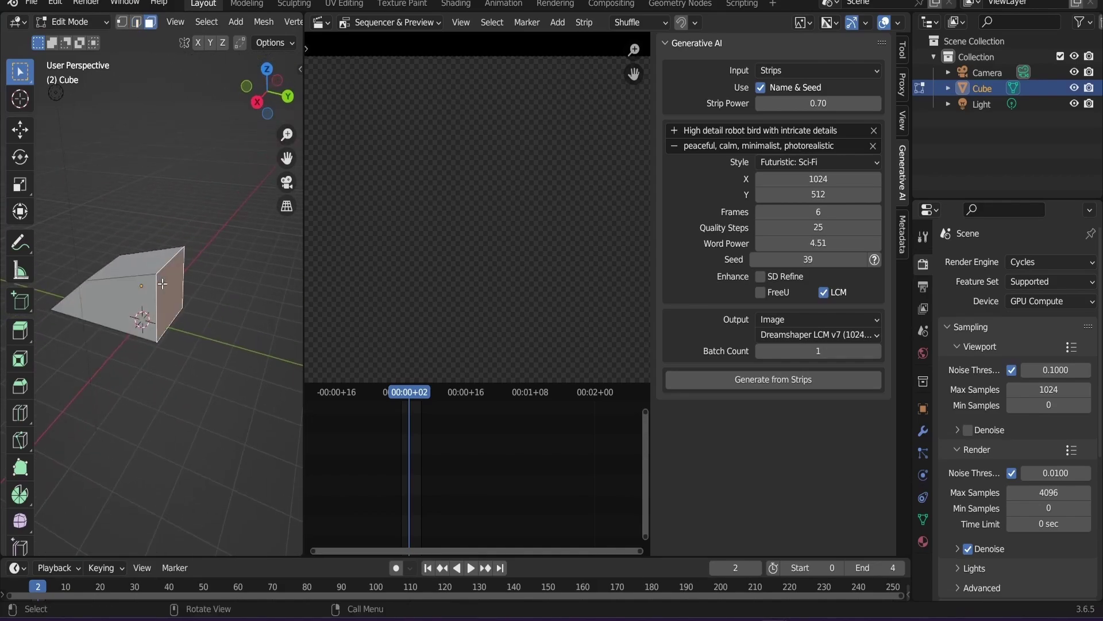
key(e)
click(247, 288)
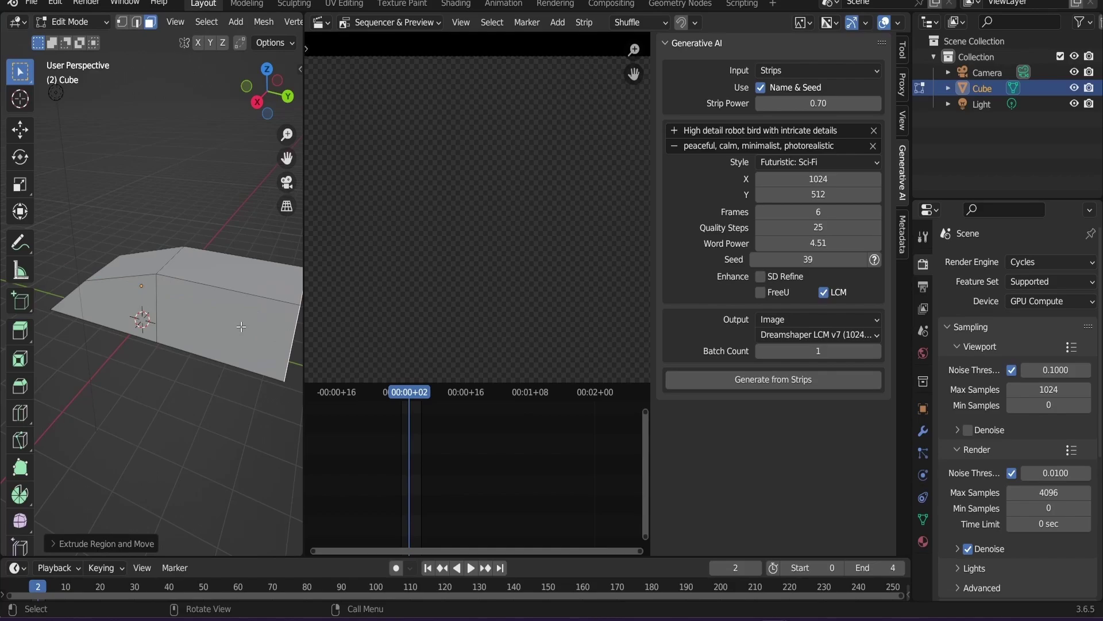
middle_drag(247, 287, 243, 288)
key(ctrl+r)
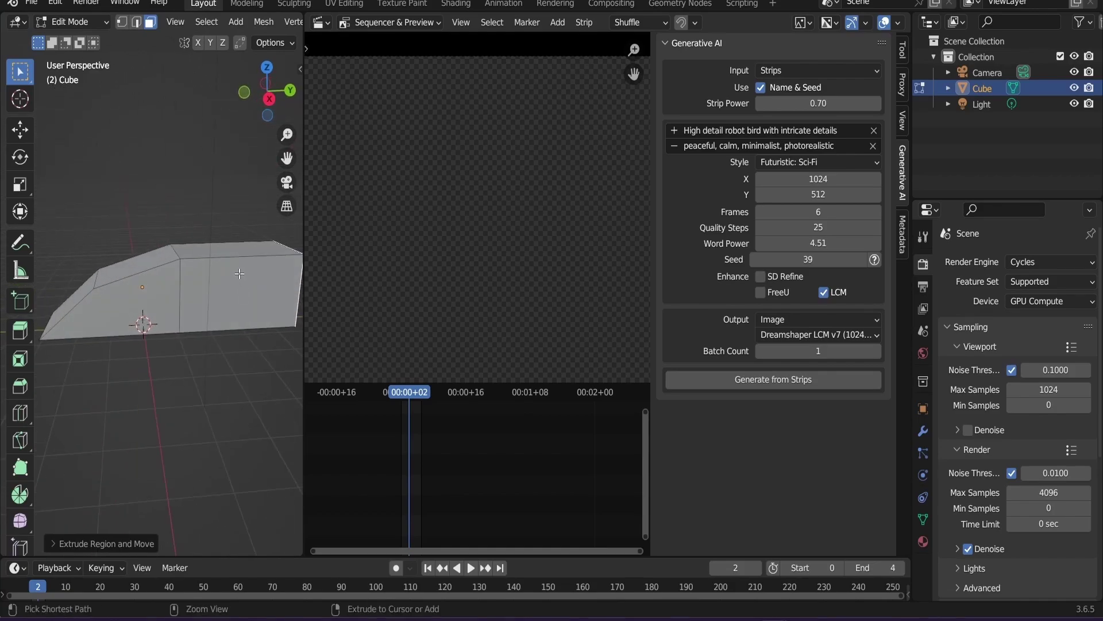
scroll(240, 274, up, 2)
click(240, 273)
right_click(240, 273)
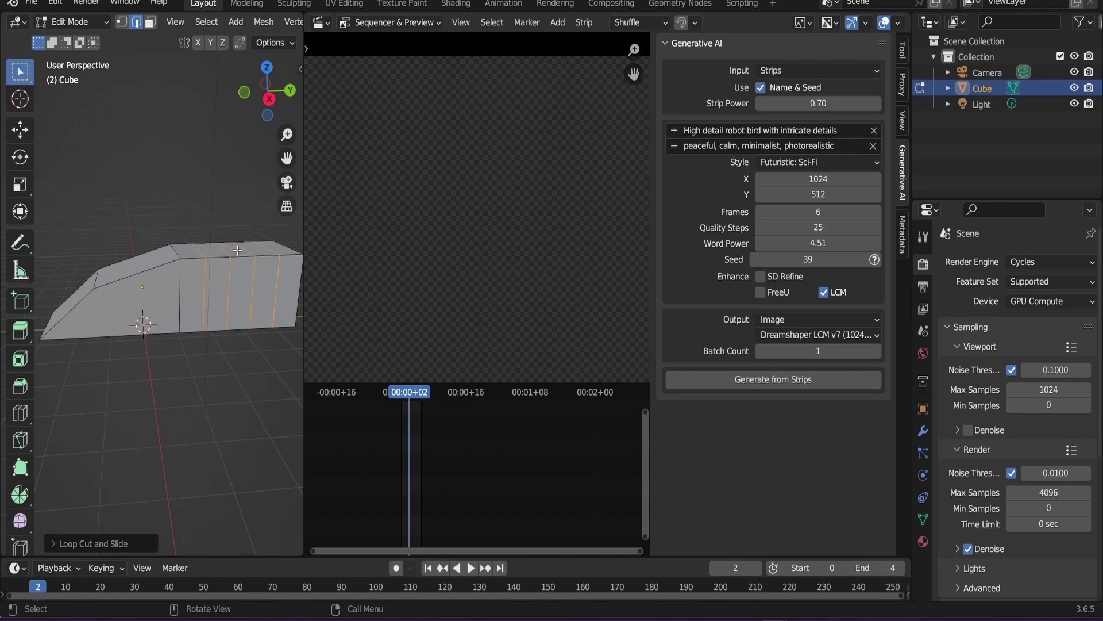
Lower a top face of the extension along the Z axis.
key(3)
click(237, 253)
middle_drag(237, 253, 252, 142)
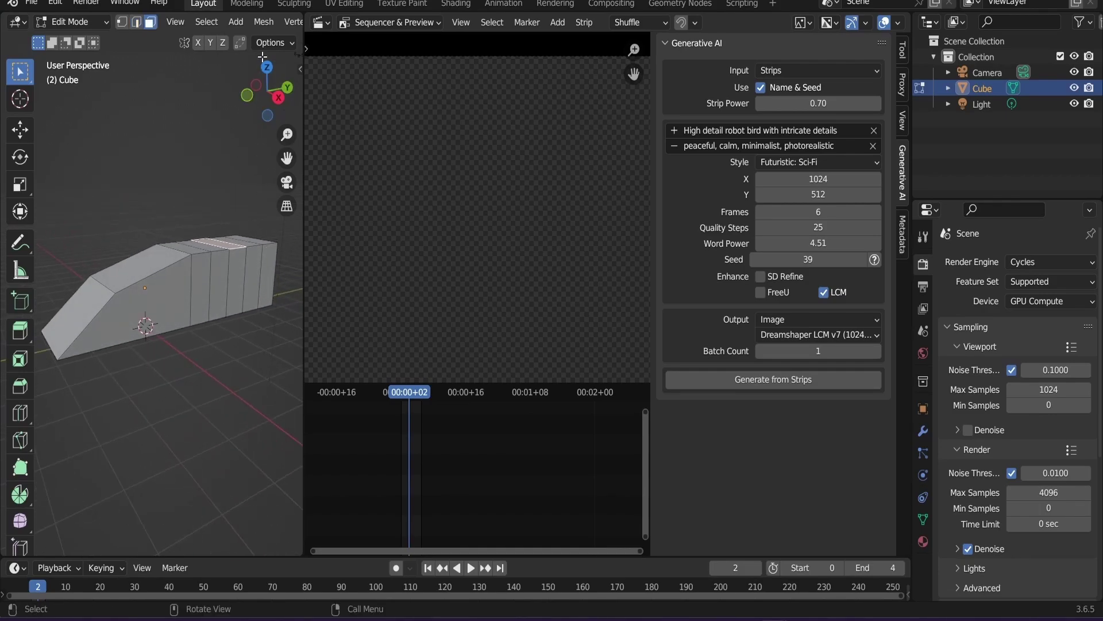
key(g)
key(z)
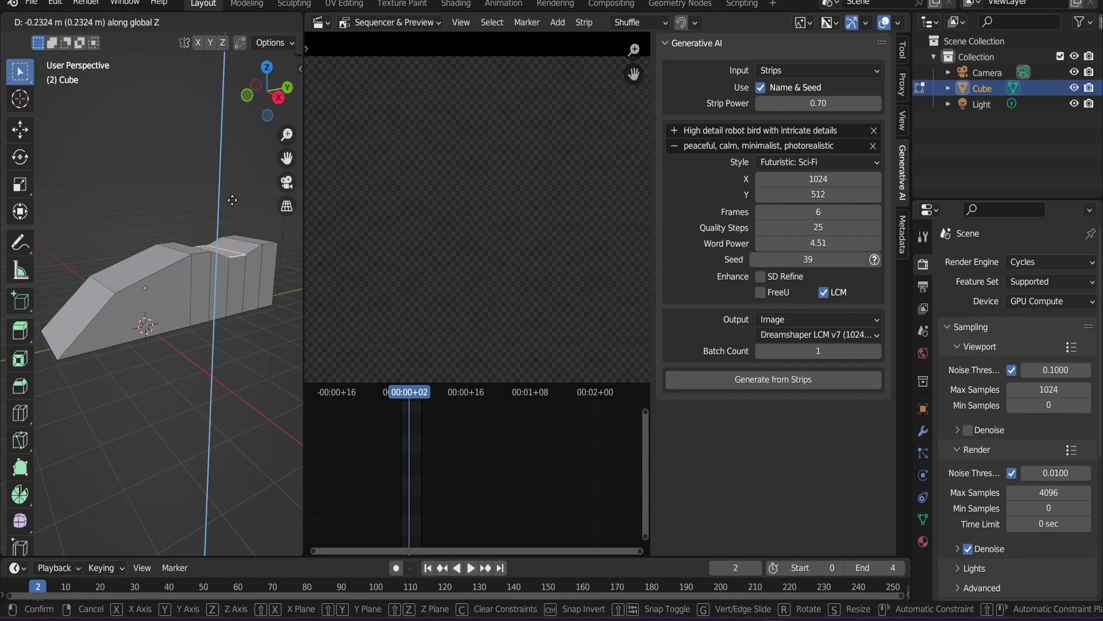
click(232, 200)
Select a loop of top and side faces and scale it up.
click(123, 271)
middle_drag(124, 271, 100, 321)
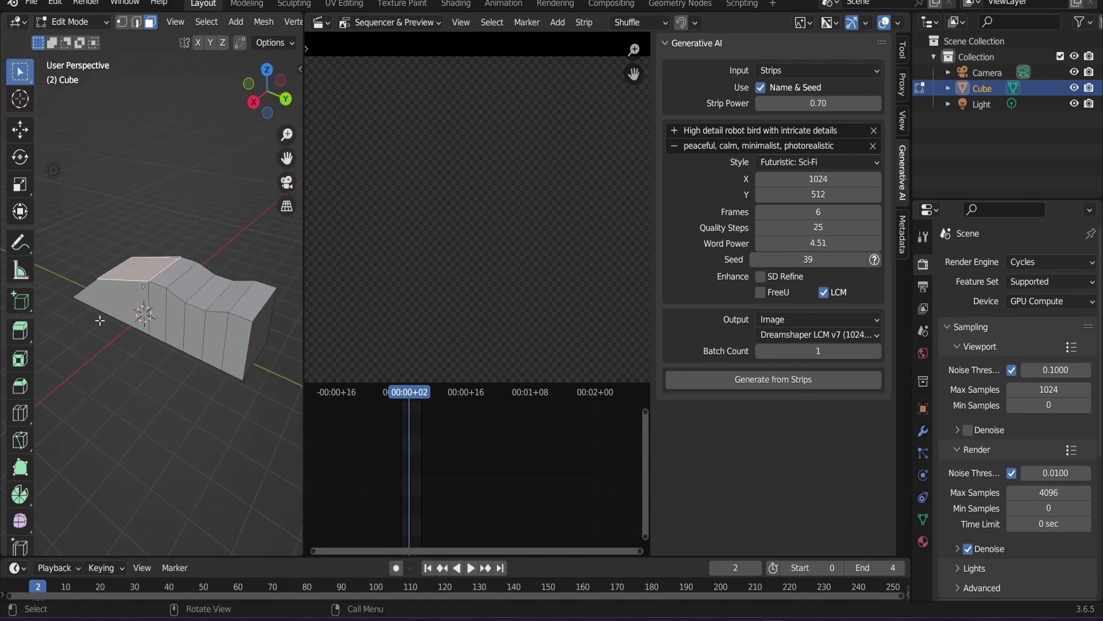
alt+click(192, 322)
key(s)
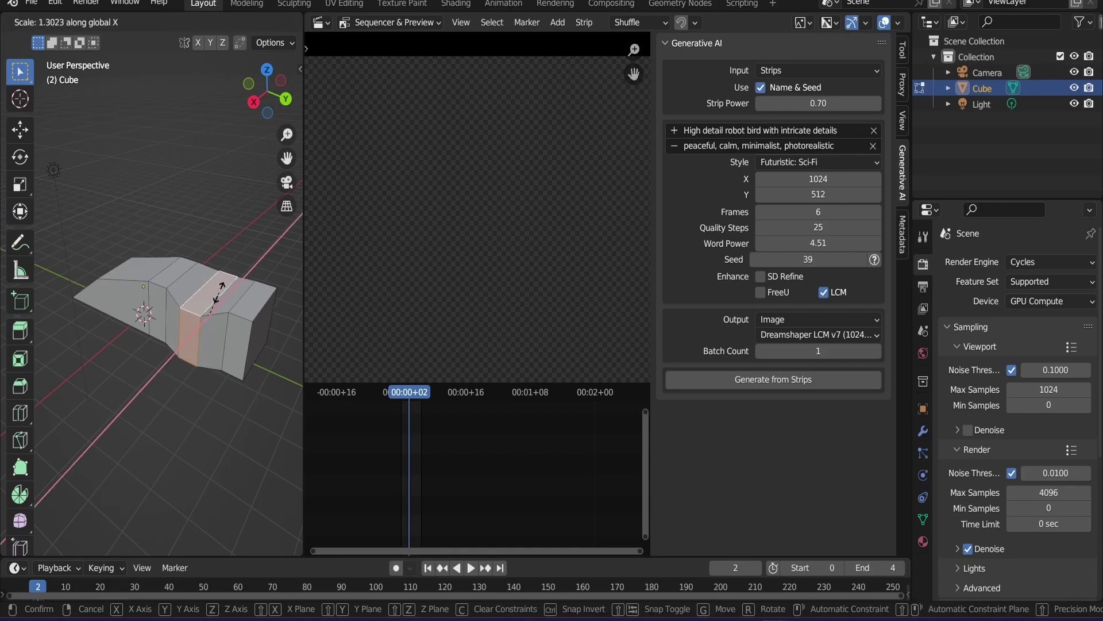
click(219, 292)
Extrude a new end section and scale its end face.
middle_drag(219, 292, 205, 373)
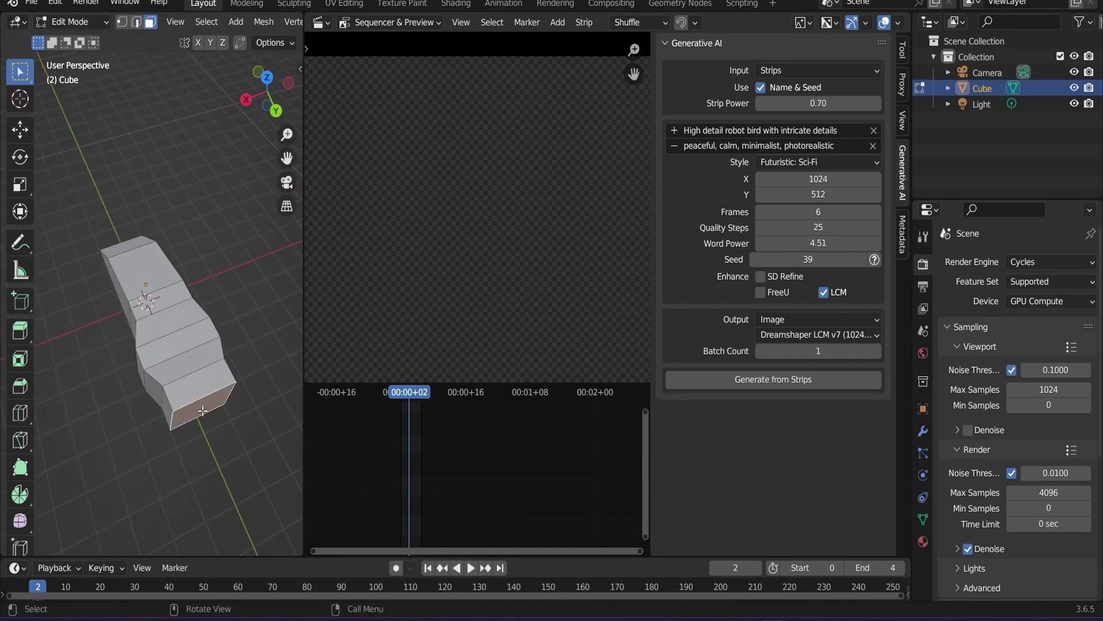
key(e)
click(246, 434)
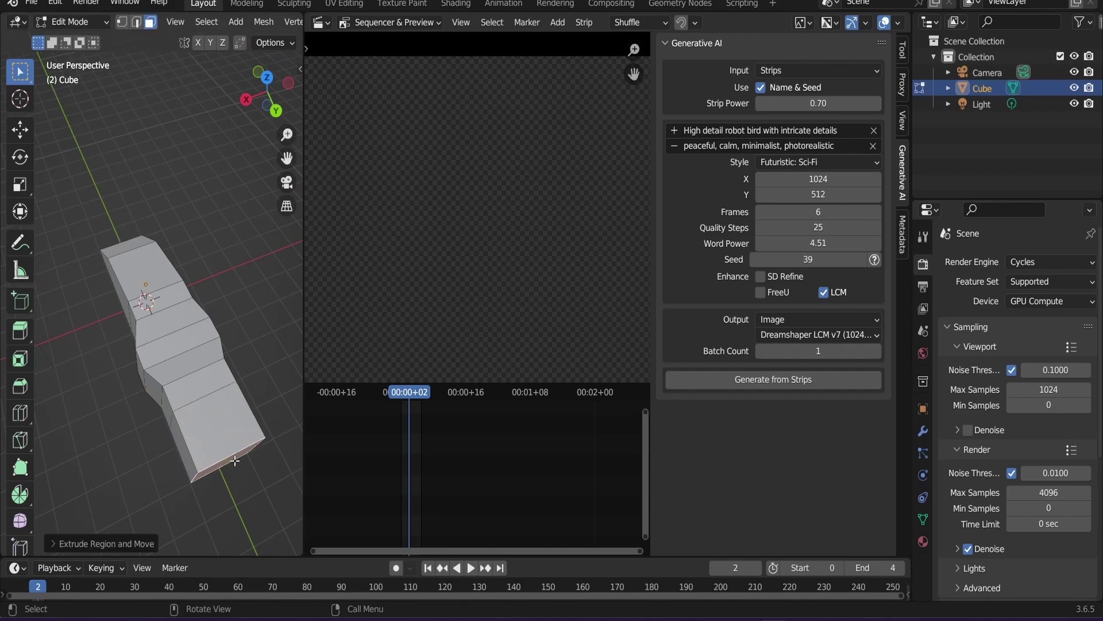
key(s)
click(191, 441)
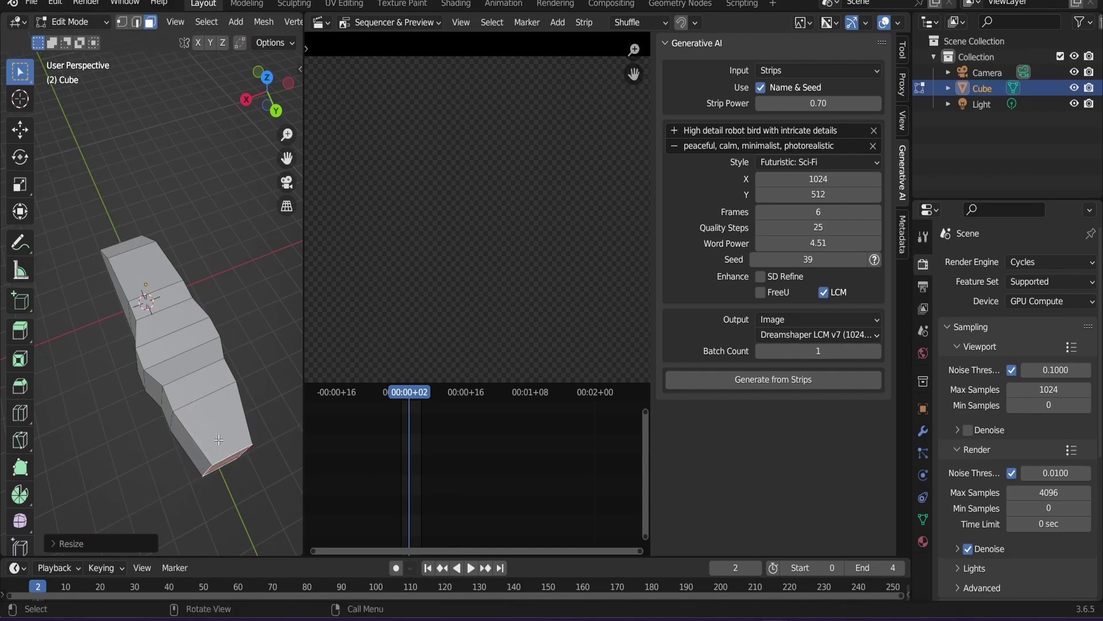
middle_drag(191, 441, 226, 234)
View the reshaped body through the scene camera and try rendering with F12.
click(287, 183)
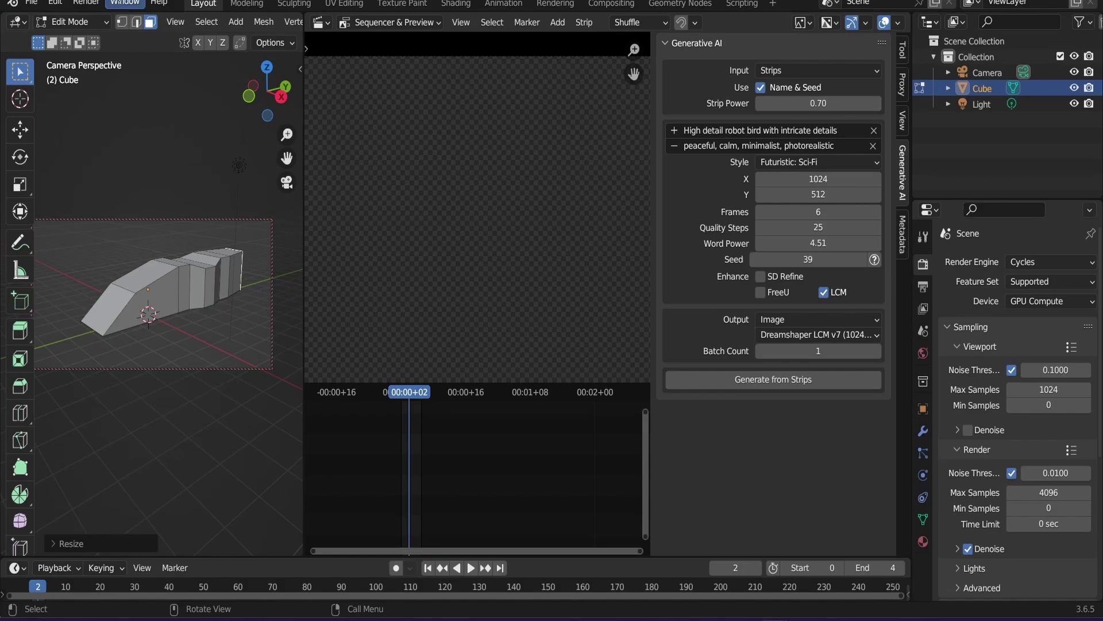
click(100, 3)
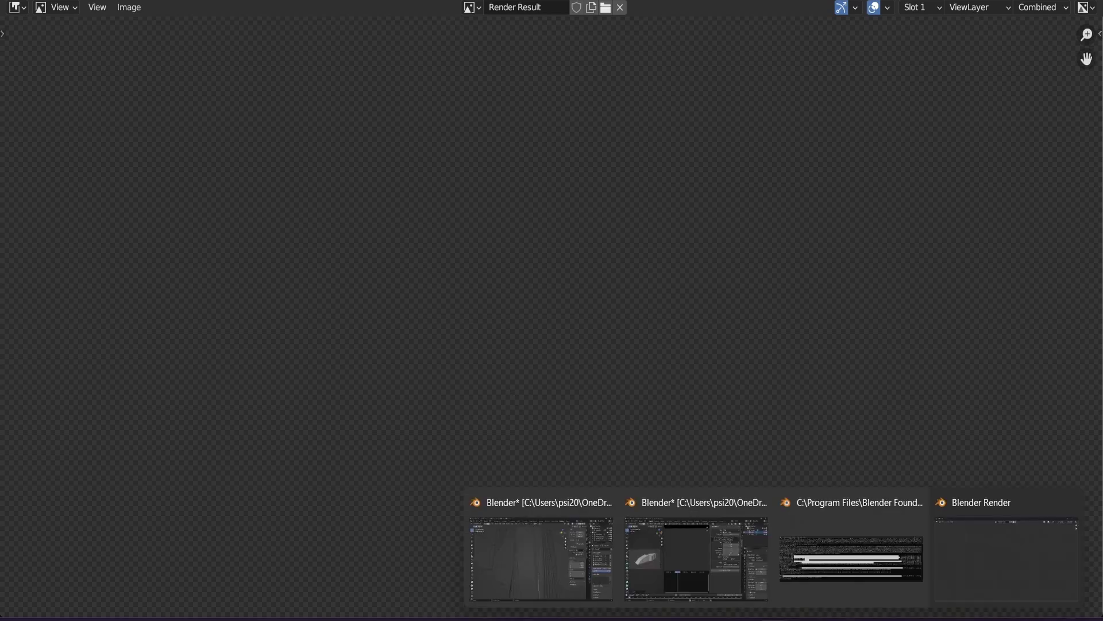
click(683, 569)
key(F12)
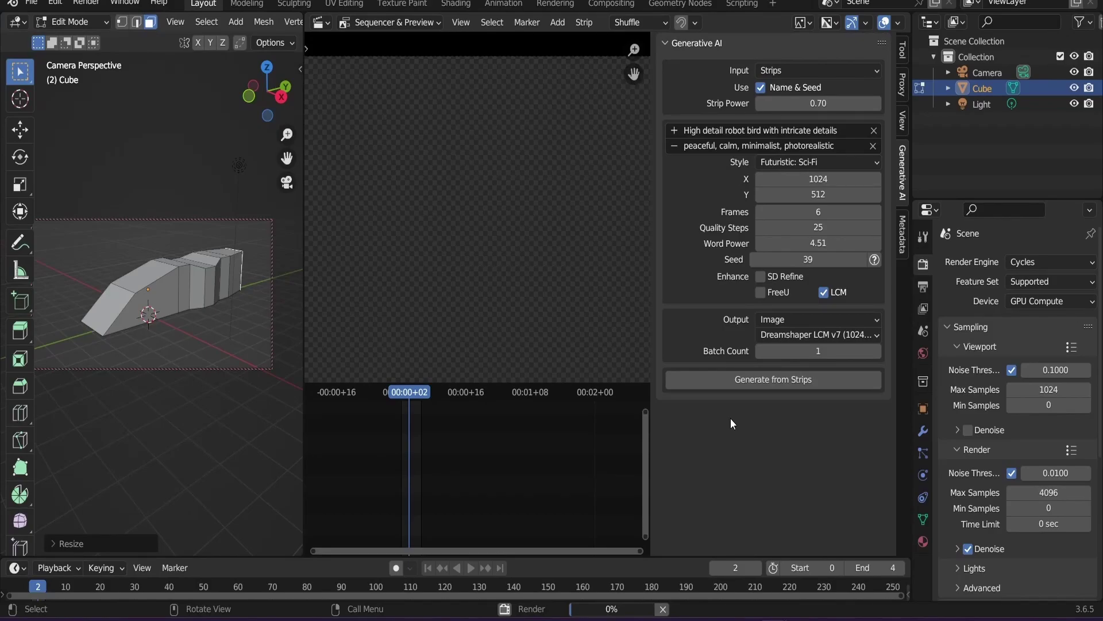
Switch the render engine to Eevee and render the current frame of the ship.
click(1036, 258)
click(1035, 281)
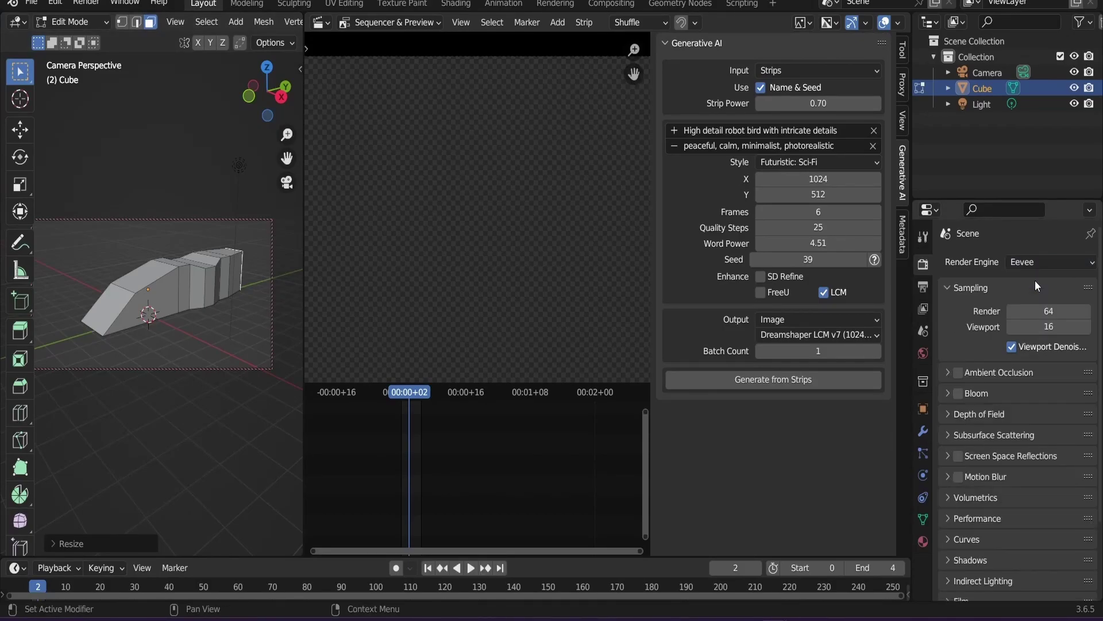
click(84, 7)
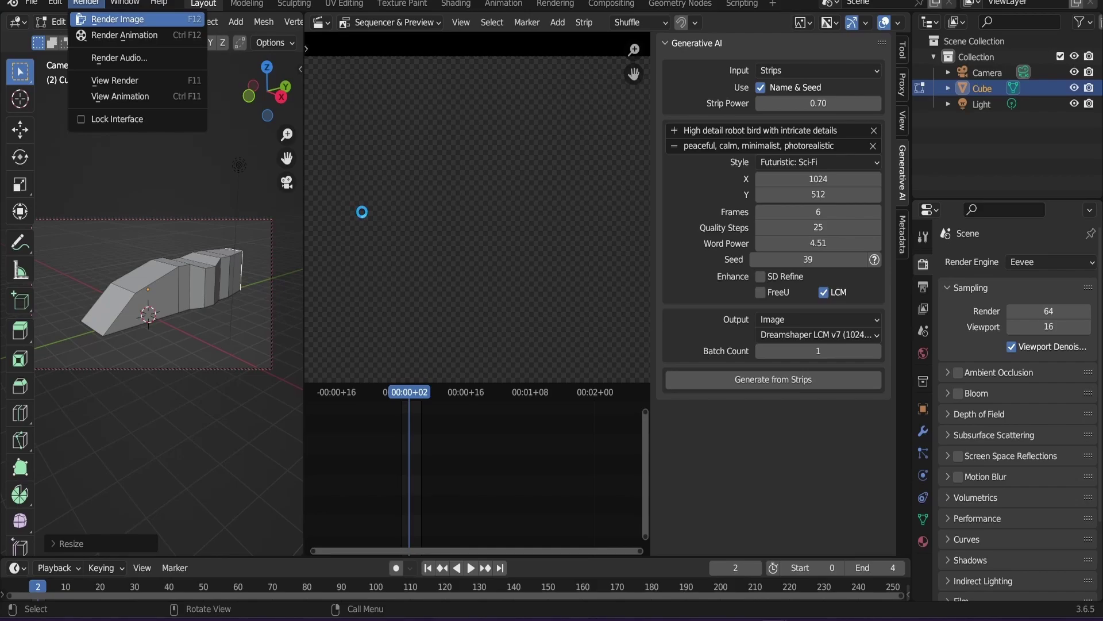
key(Return)
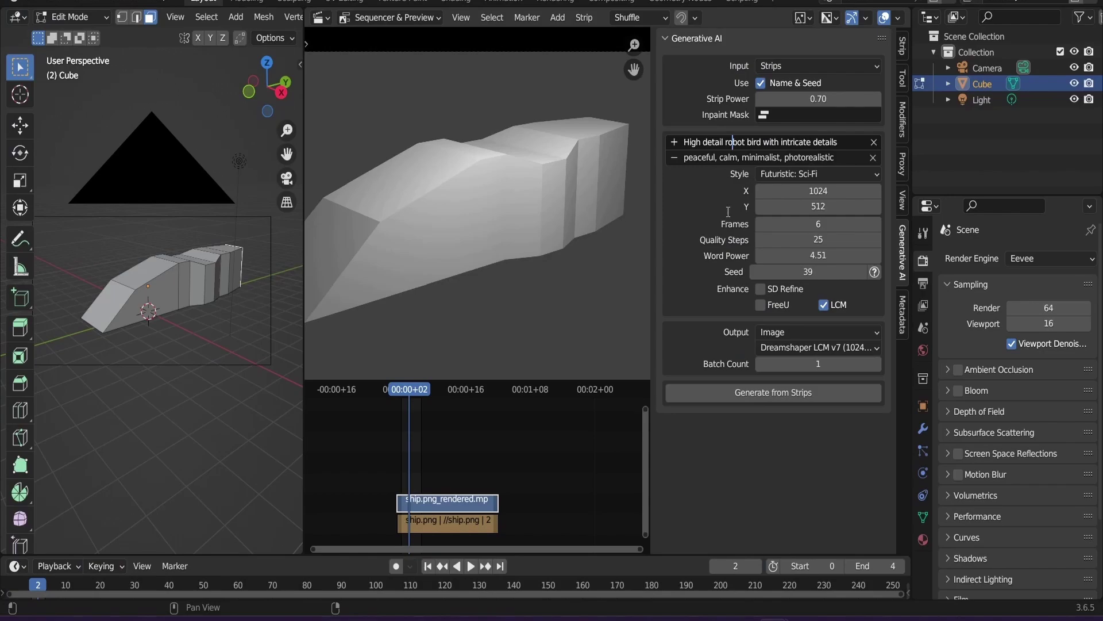
Replace 'robot bird' with 'ship' in the positive prompt.
click(736, 142)
click(736, 142)
drag(725, 142, 762, 142)
text(shi)
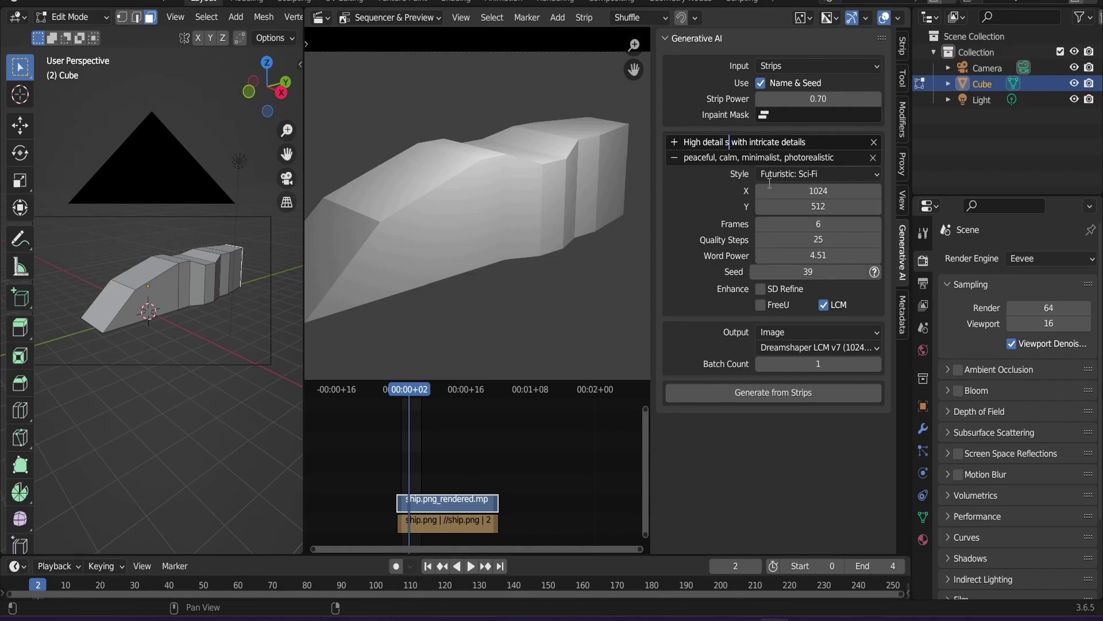
text(p)
Choose the Film Genre: Dystopian style, set Strip Power to 0.52, and generate from the strips.
click(799, 174)
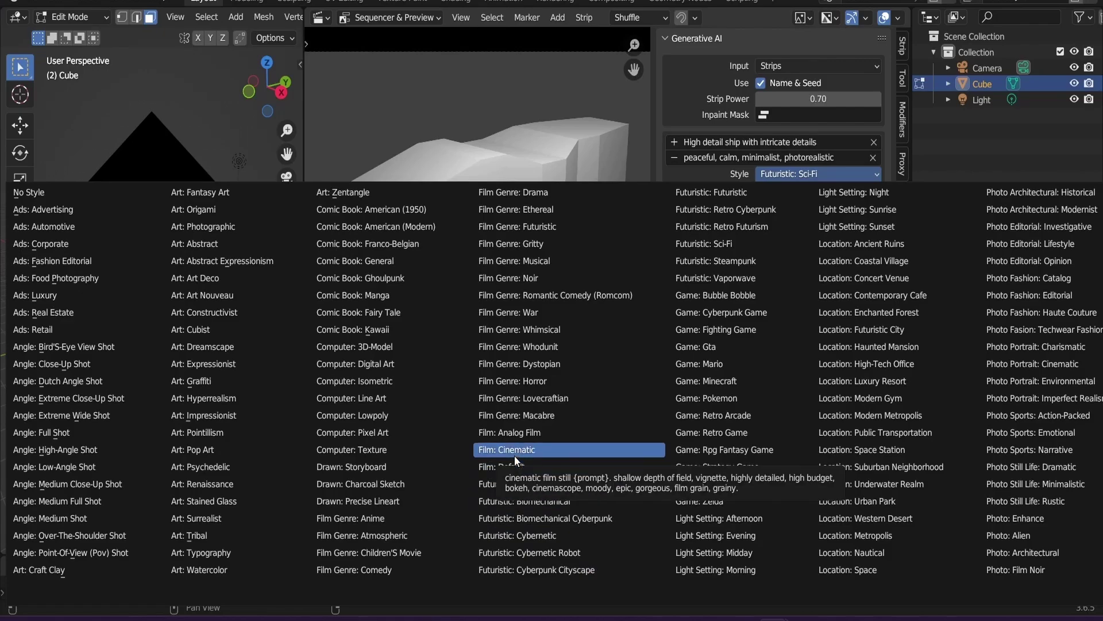
click(526, 368)
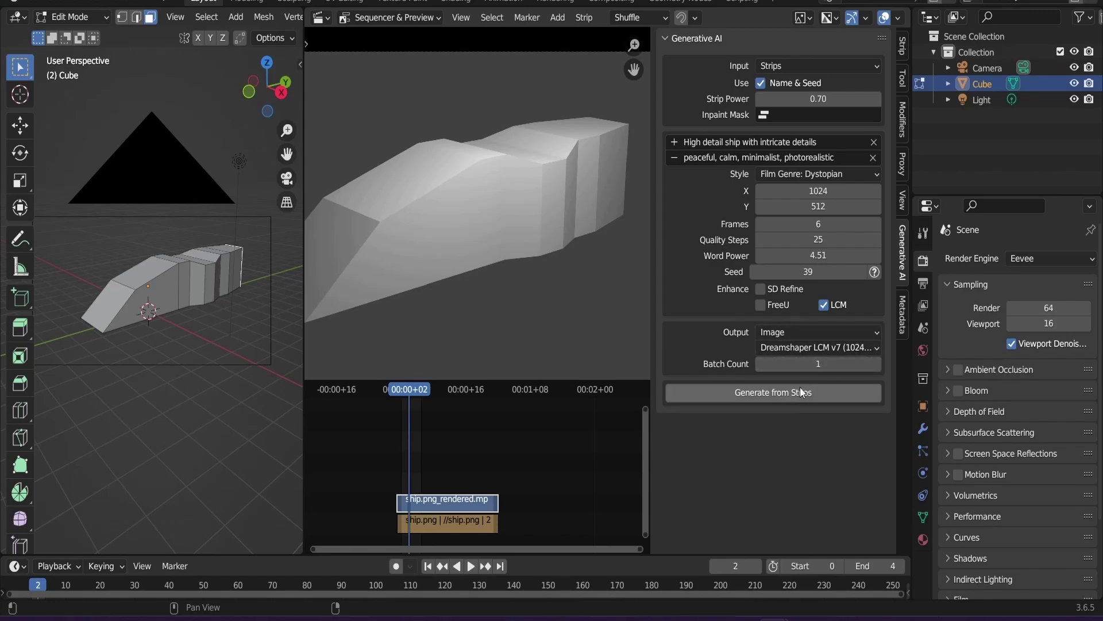
click(759, 99)
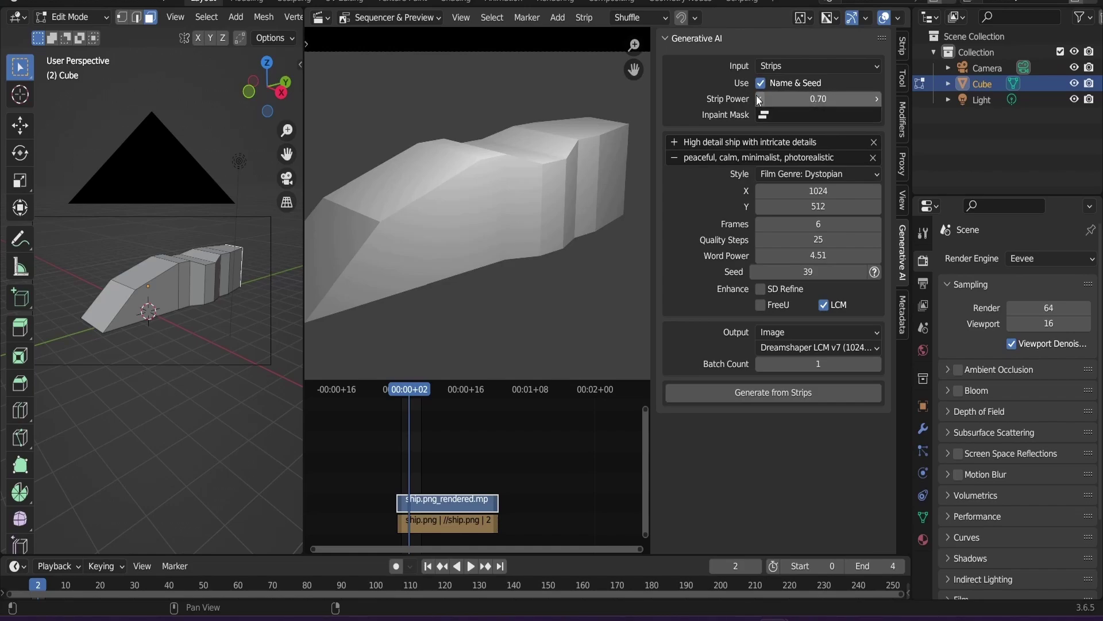
click(760, 99)
click(760, 99)
click(760, 99)
click(760, 99)
click(761, 99)
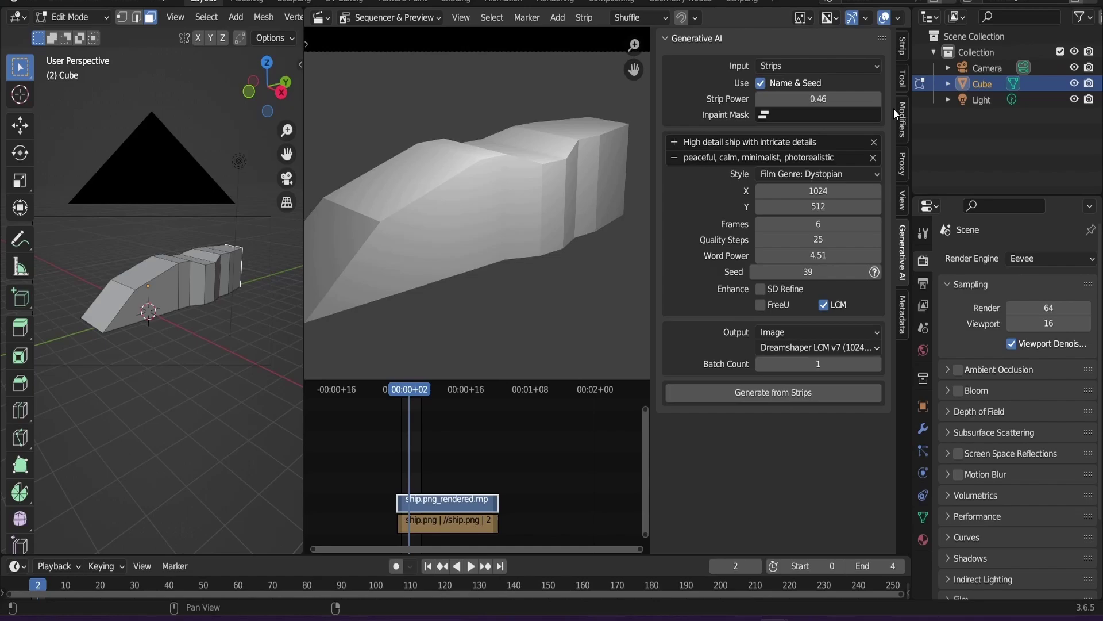
click(881, 99)
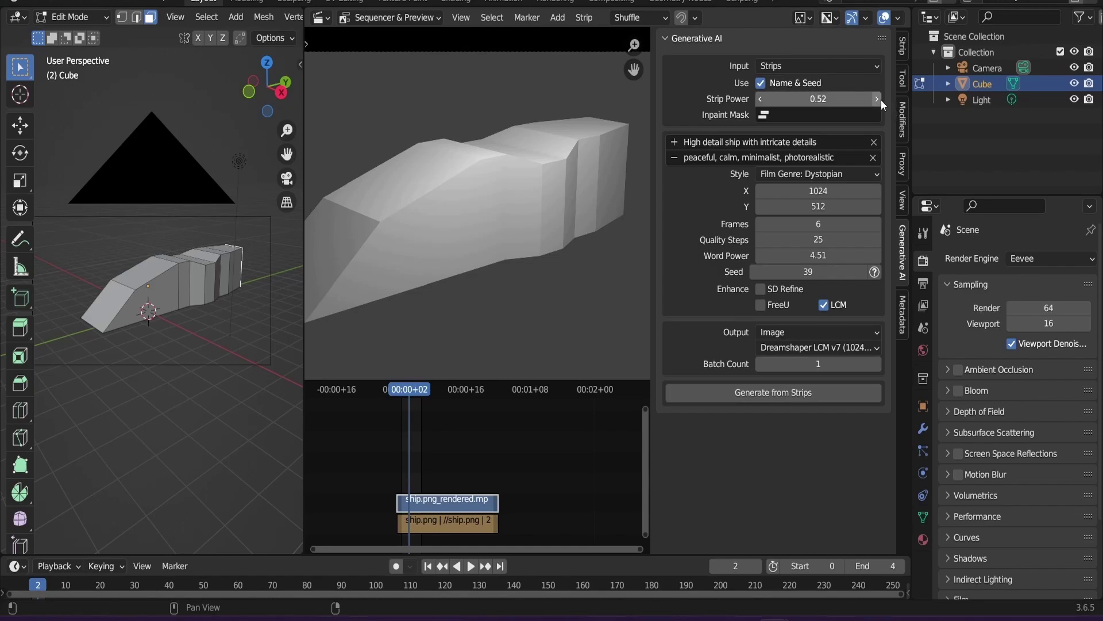
click(812, 398)
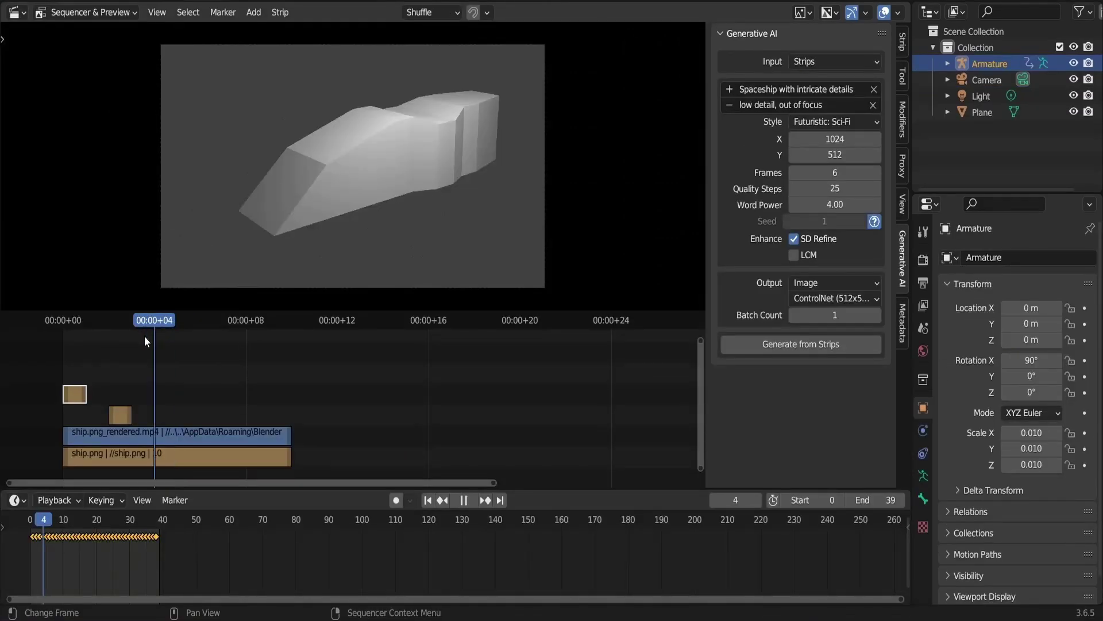
Play the generated spaceship frames and settle on frame 2's rusty steampunk ship, comparing it with frame 3.
drag(143, 335, 68, 345)
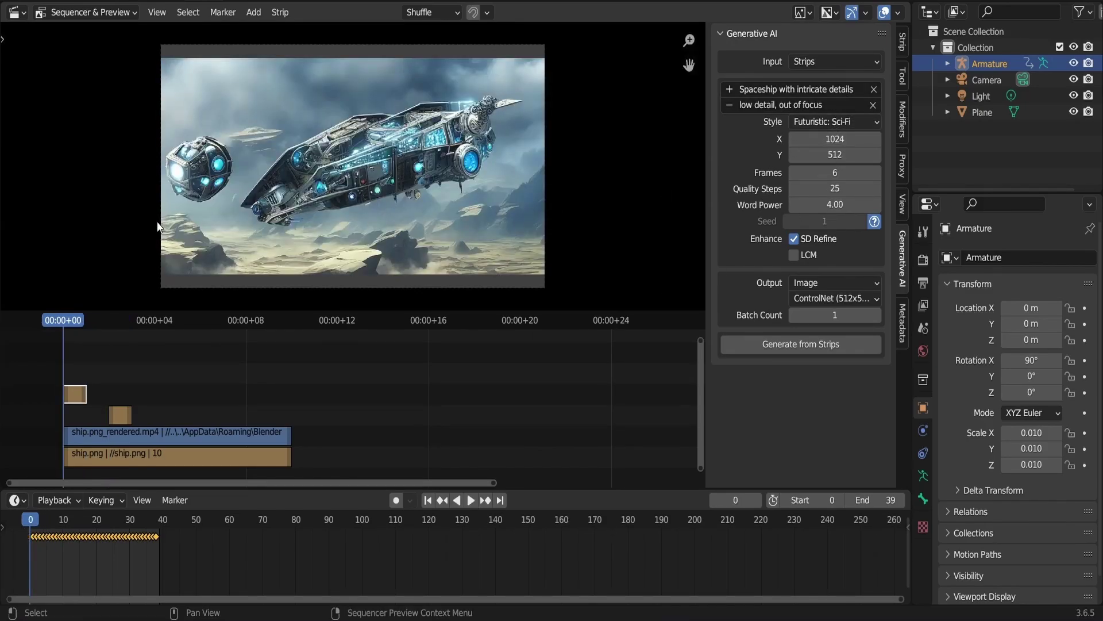
key(space)
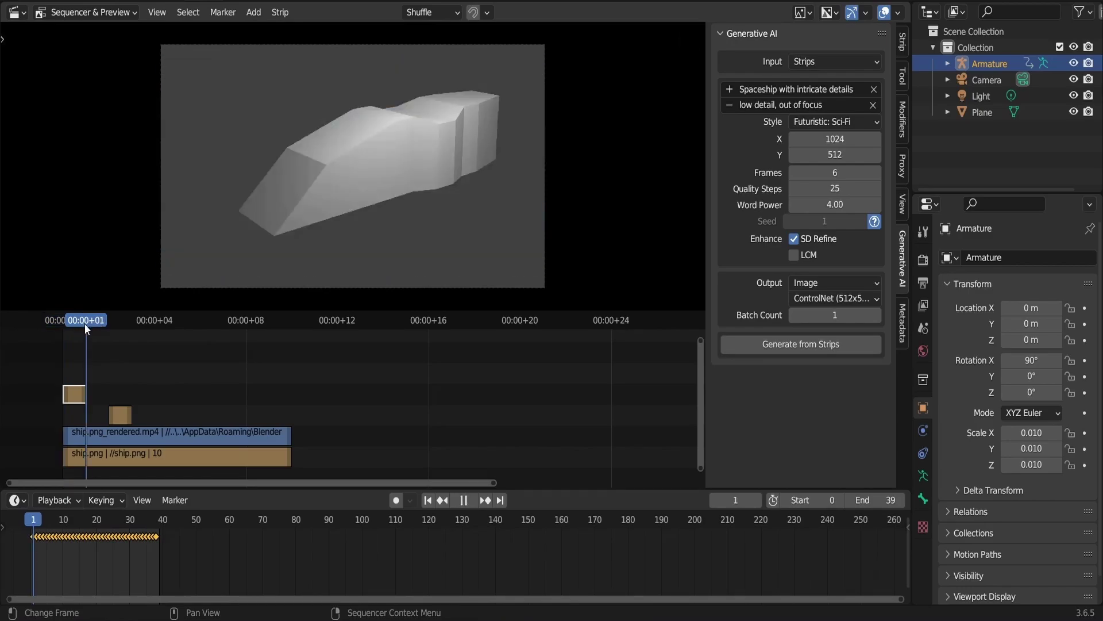
drag(125, 333, 116, 334)
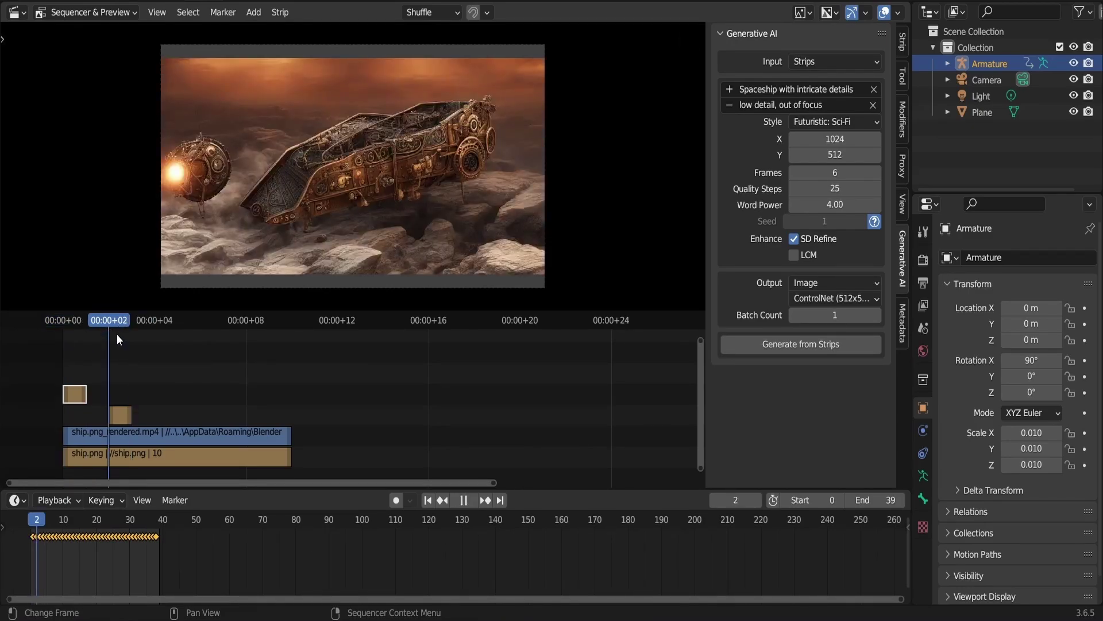
key(space)
scroll(130, 395, up, 3)
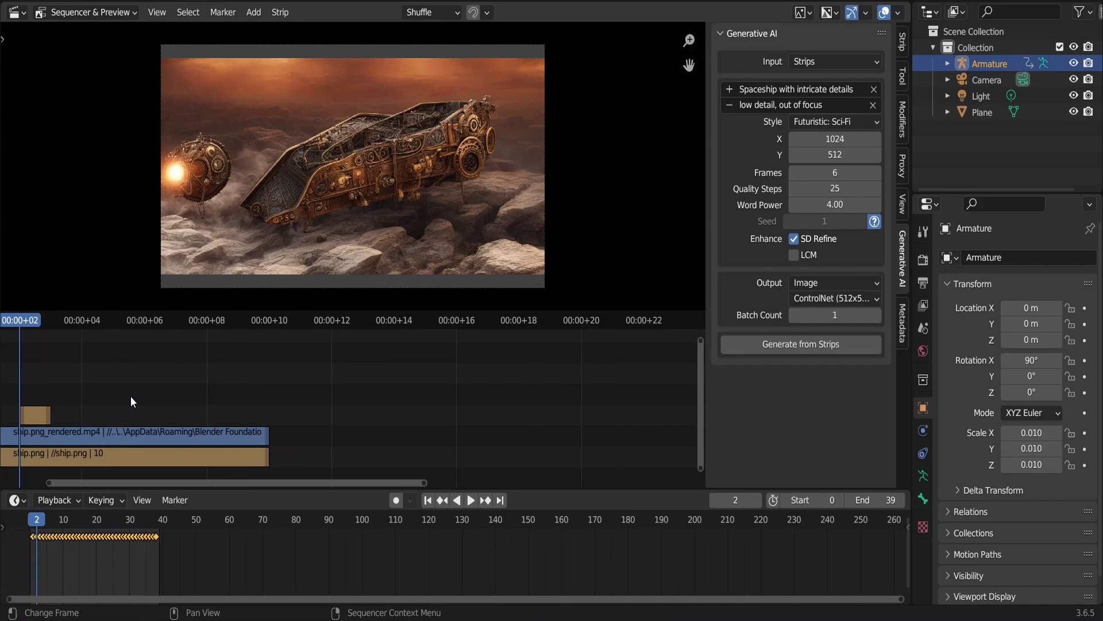
middle_drag(85, 368, 201, 381)
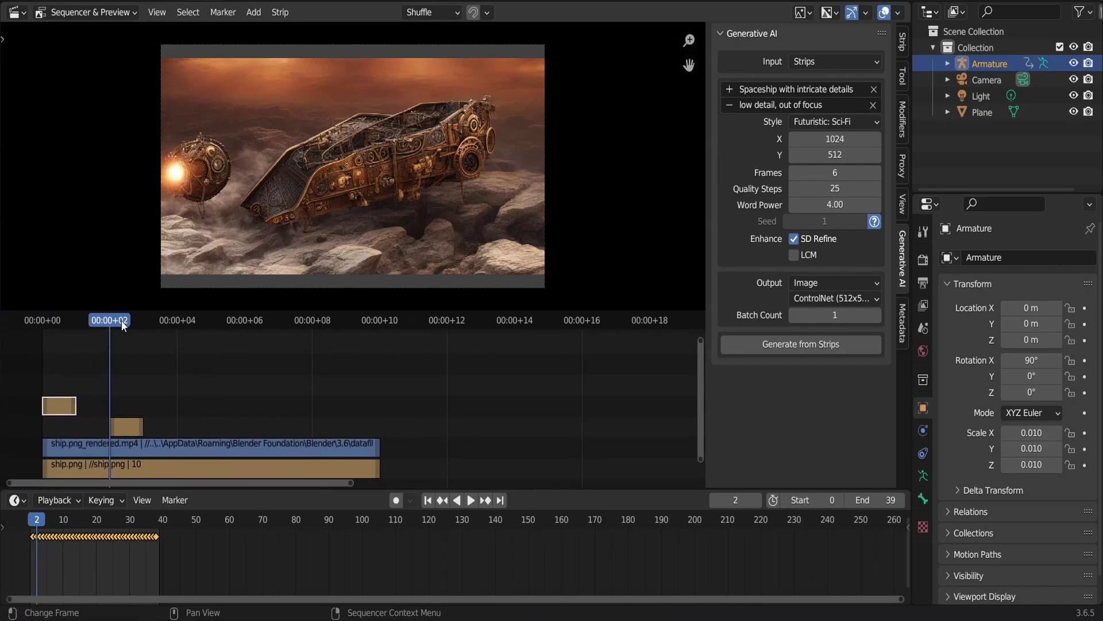
mouse_move(121, 320)
mouse_down()
mouse_move(136, 319)
mouse_move(126, 318)
mouse_up()
Return to frame 0 and replace the positive prompt with 'Cyber punk style gorl walking in a busy city'.
drag(97, 321, 11, 331)
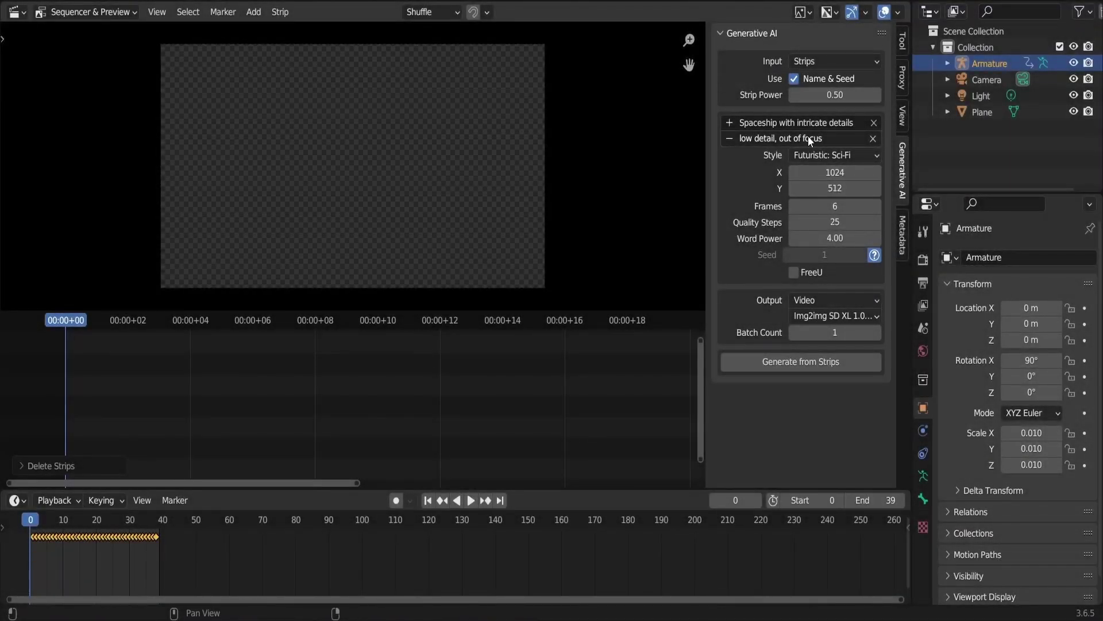
click(808, 126)
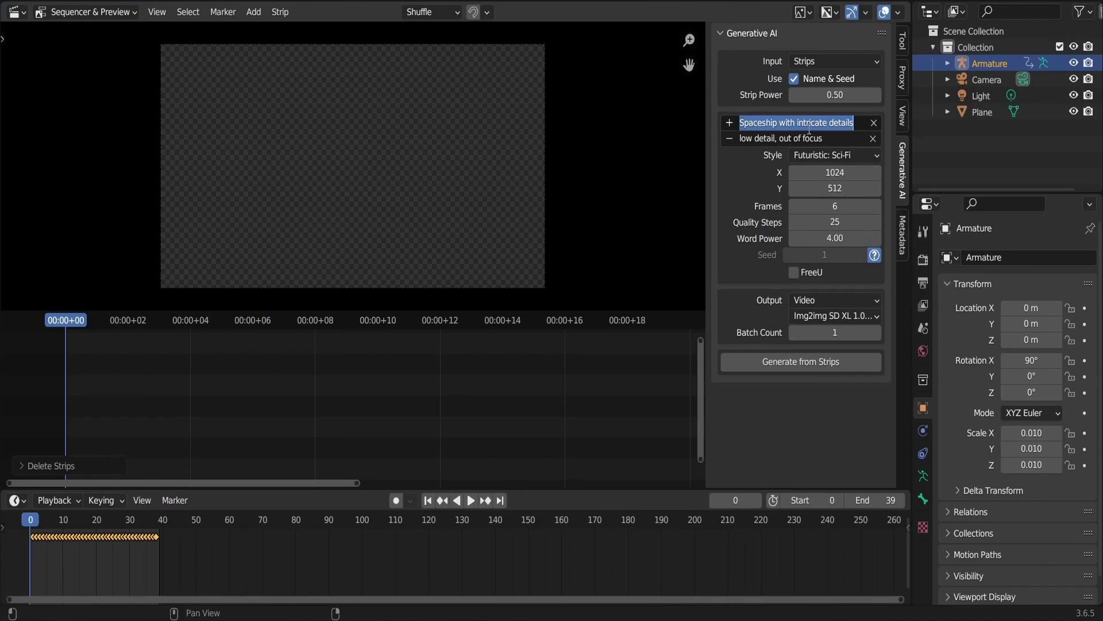
text(A w)
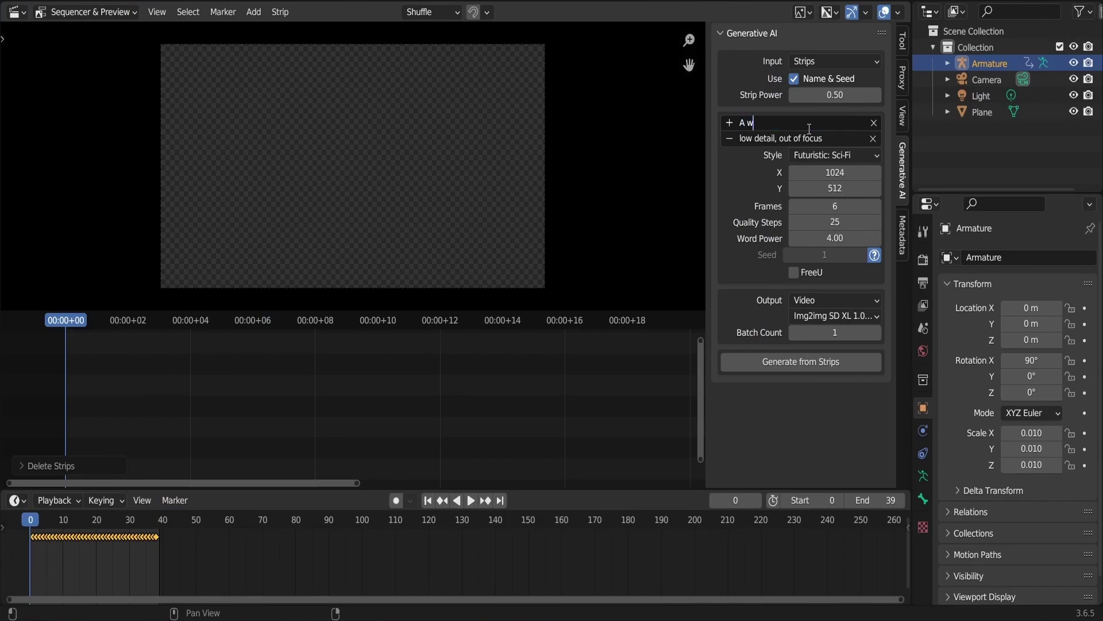
text(oma)
key(BackSpace)
key(BackSpace)
key(BackSpace)
key(BackSpace)
key(BackSpace)
key(BackSpace)
key(BackSpace)
key(BackSpace)
text(Cyb)
text(er punk)
text( style go)
text(rl walk)
text(ing in a busy)
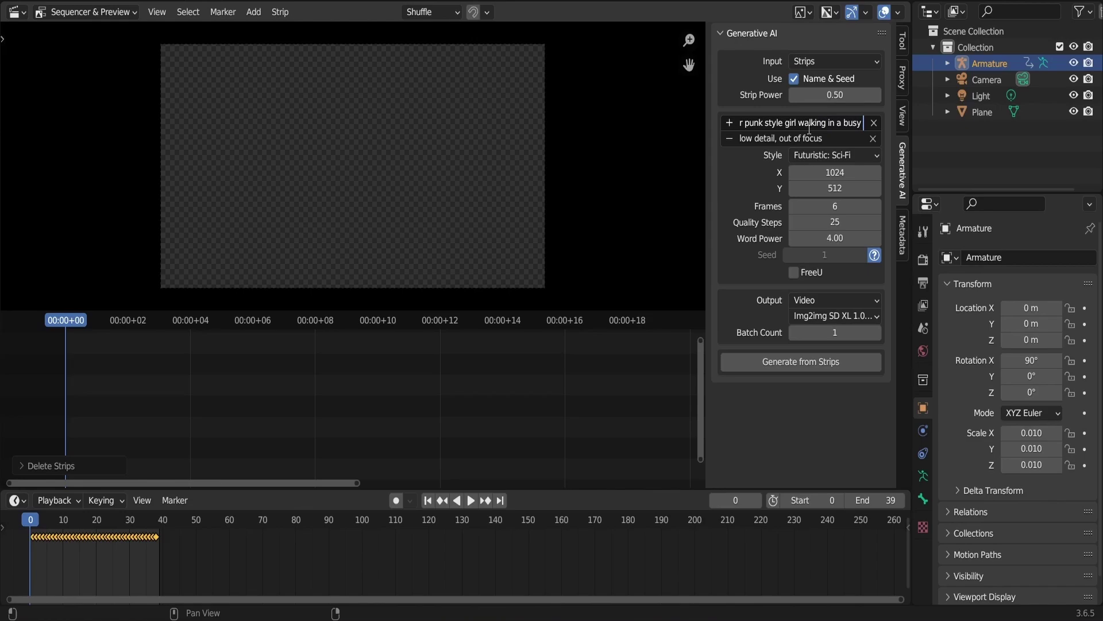
text( city)
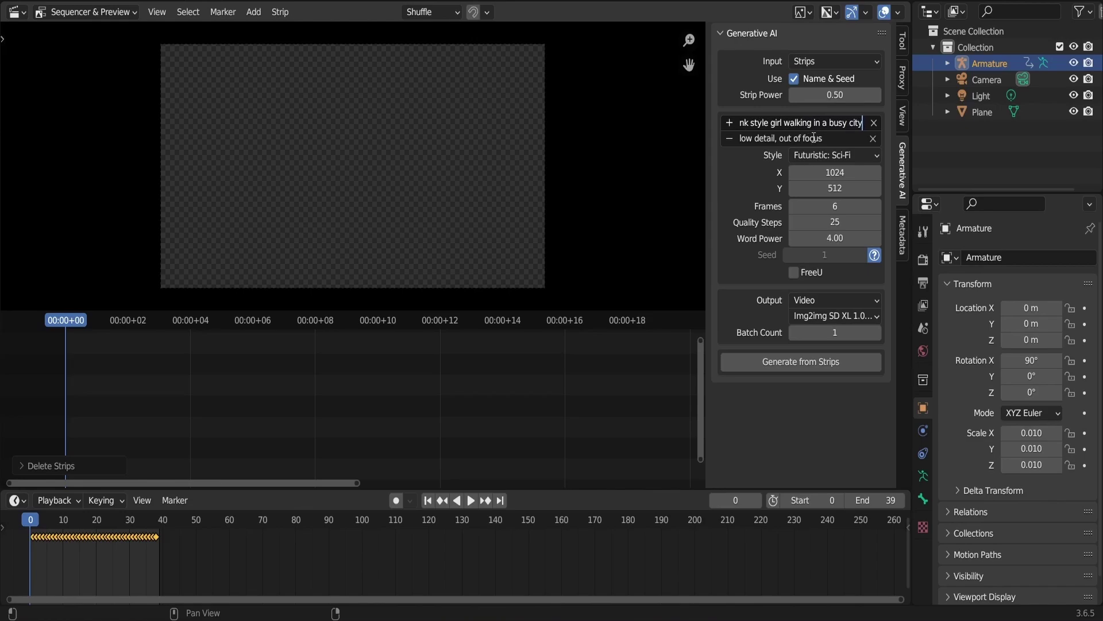
key(Return)
Set the style preset to Futuristic: Retro Cyberpunk and bring up the Add menu.
click(805, 157)
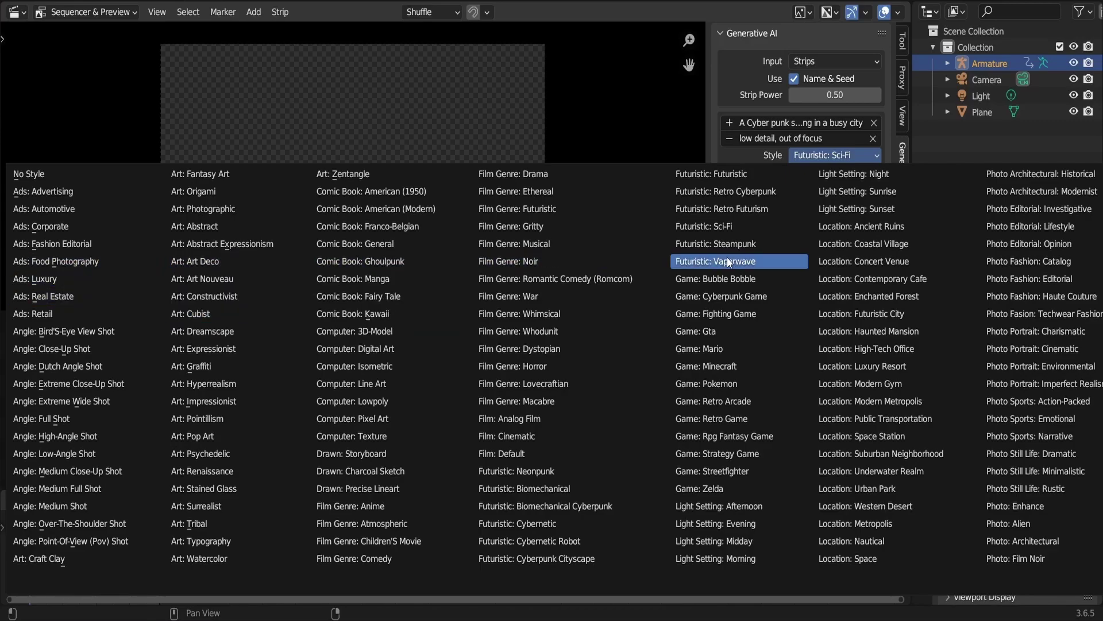
click(741, 192)
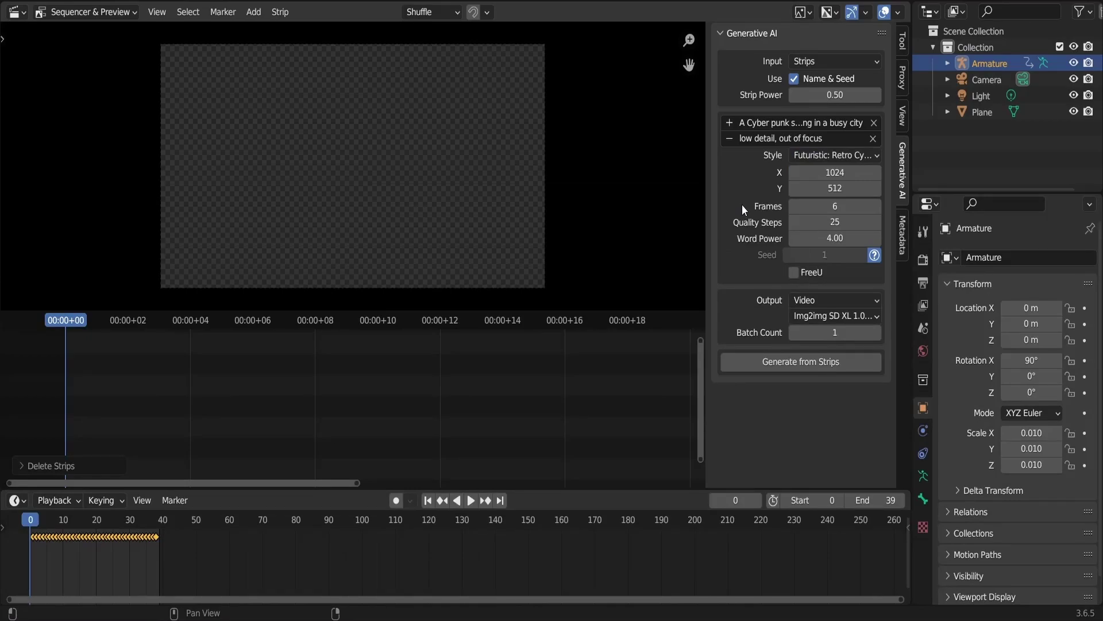
key(shift+a)
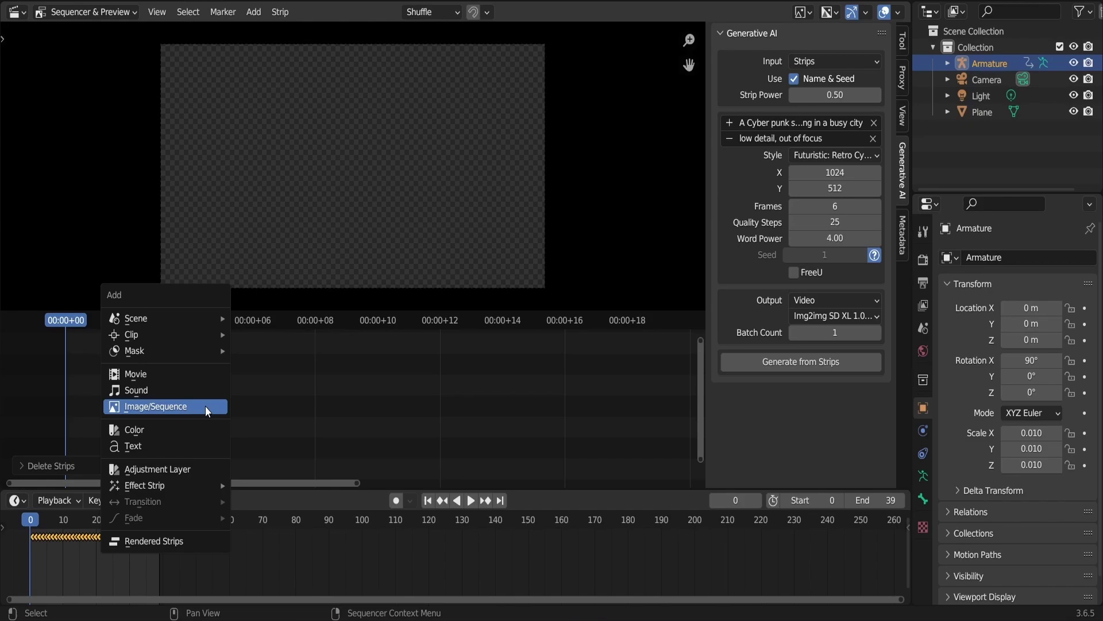
Start adding an image strip and browse into the video folder of rendered PNG frames.
click(205, 406)
scroll(461, 281, down, 2)
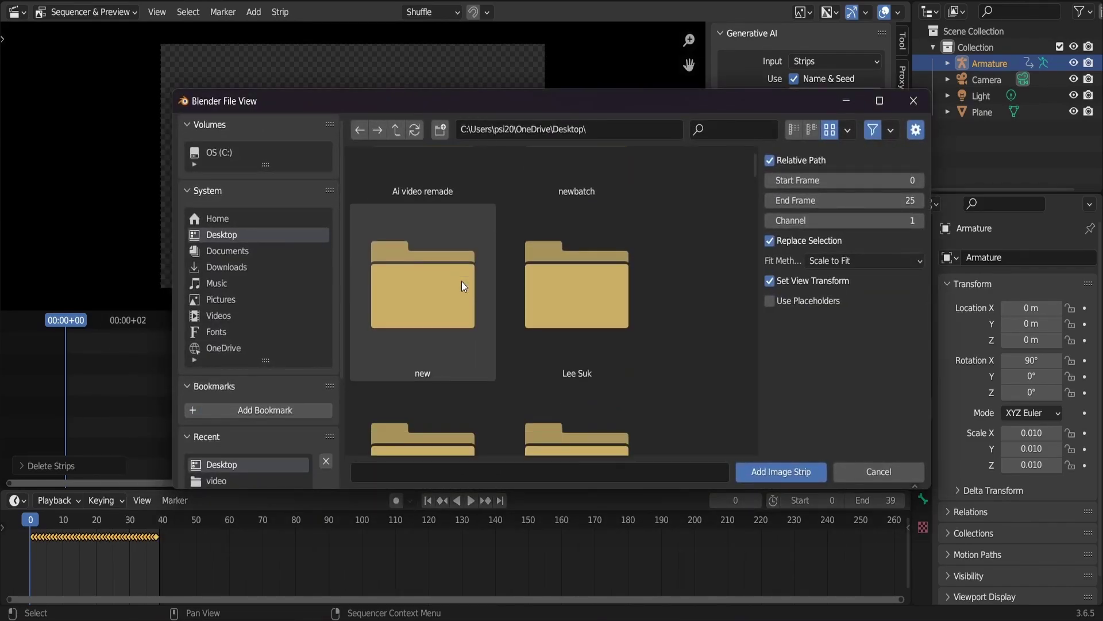
scroll(461, 281, down, 4)
scroll(461, 281, up, 1)
scroll(461, 280, down, 1)
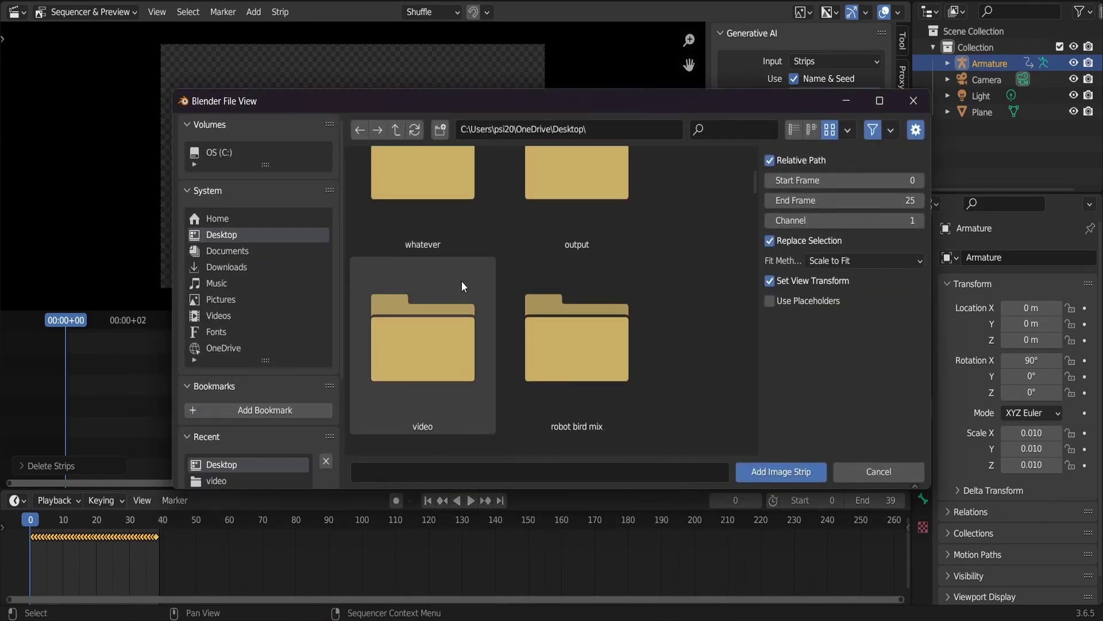
scroll(461, 280, down, 1)
double_click(461, 281)
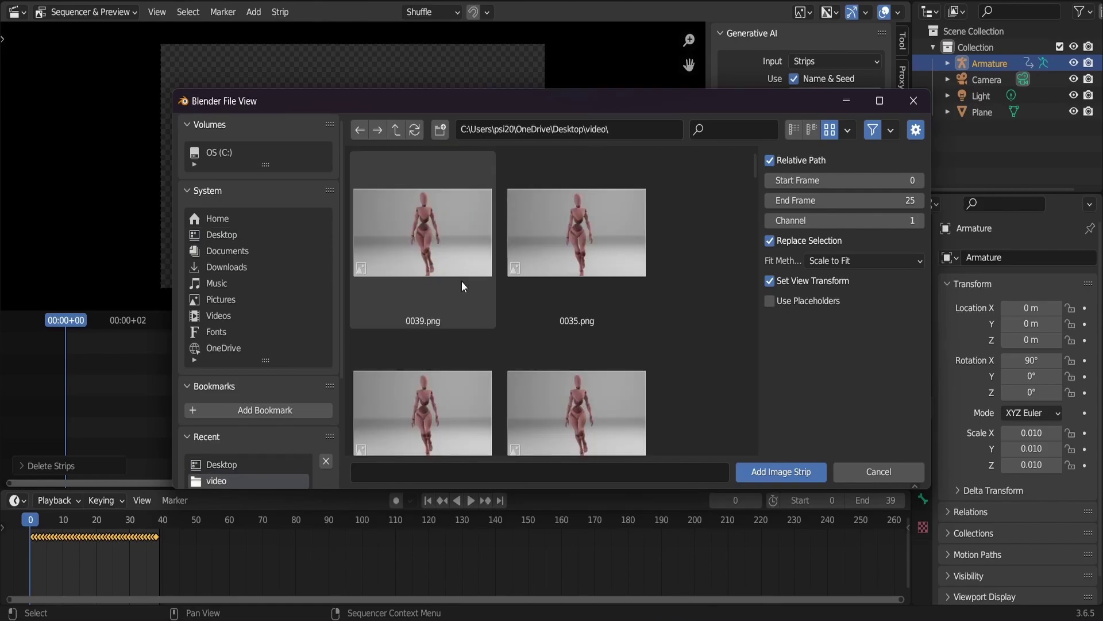
Select several walking-figure PNG frames, starting from 0001.png, to import together.
scroll(461, 281, down, 5)
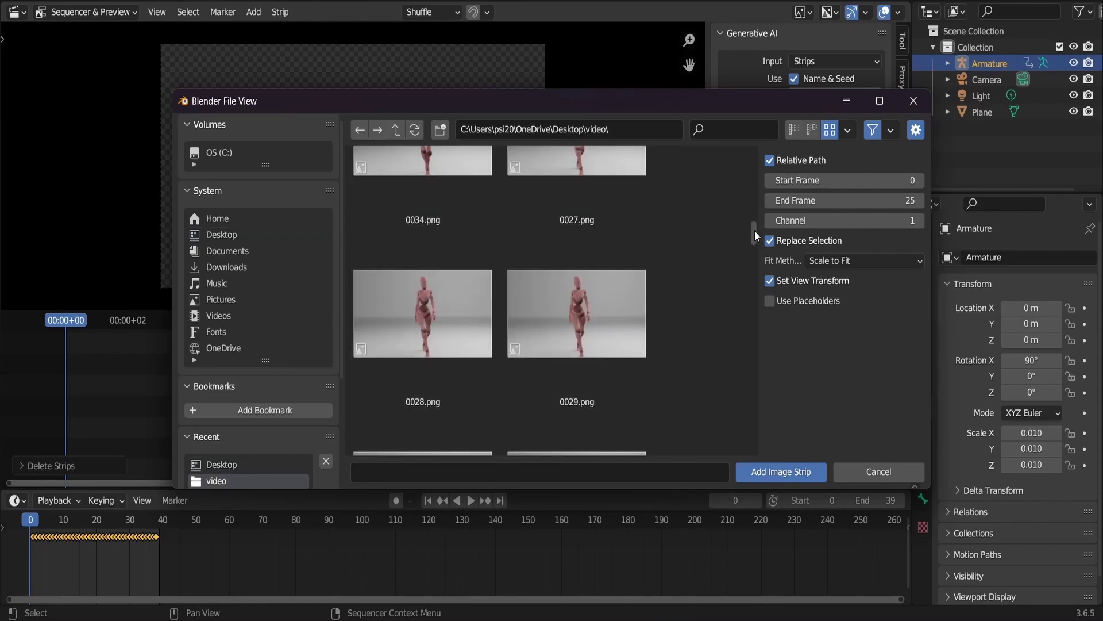
drag(757, 230, 754, 448)
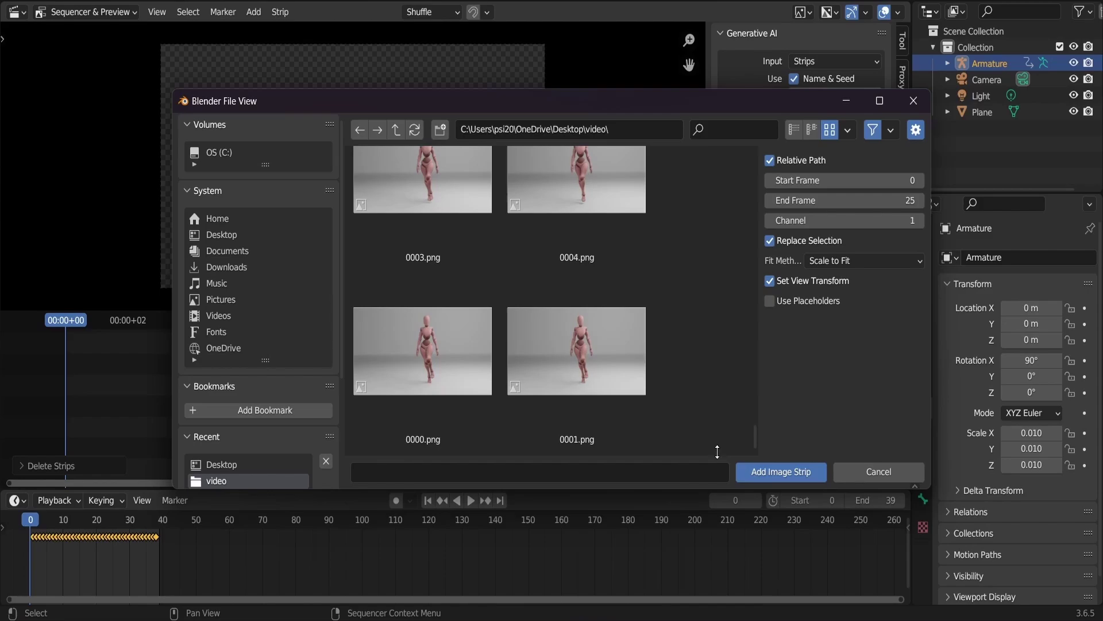
click(583, 379)
scroll(575, 356, up, 5)
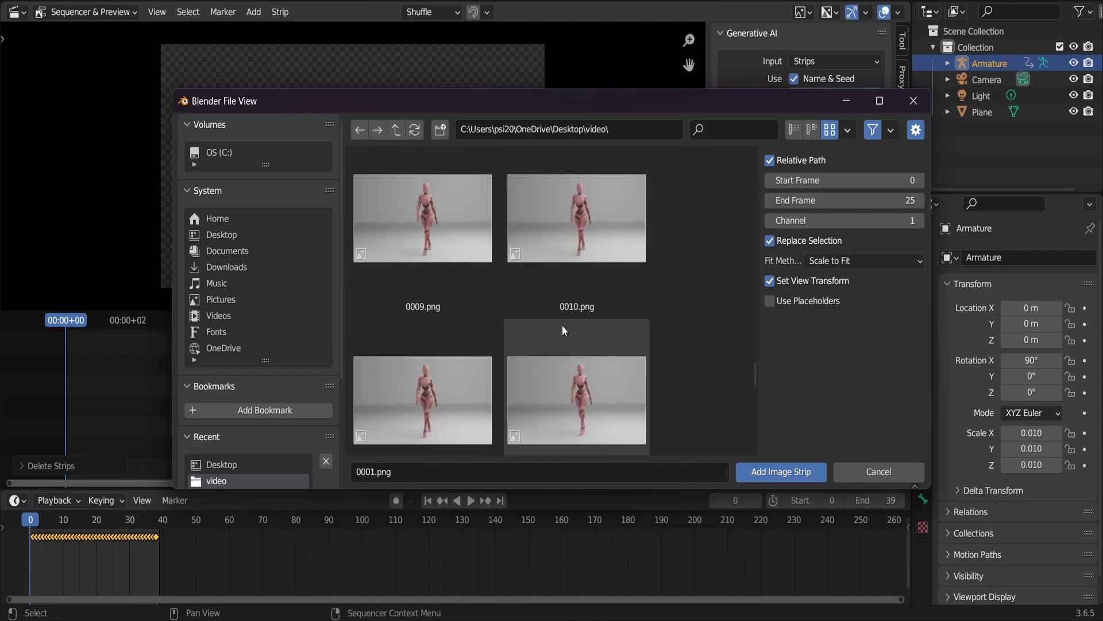
scroll(562, 325, up, 8)
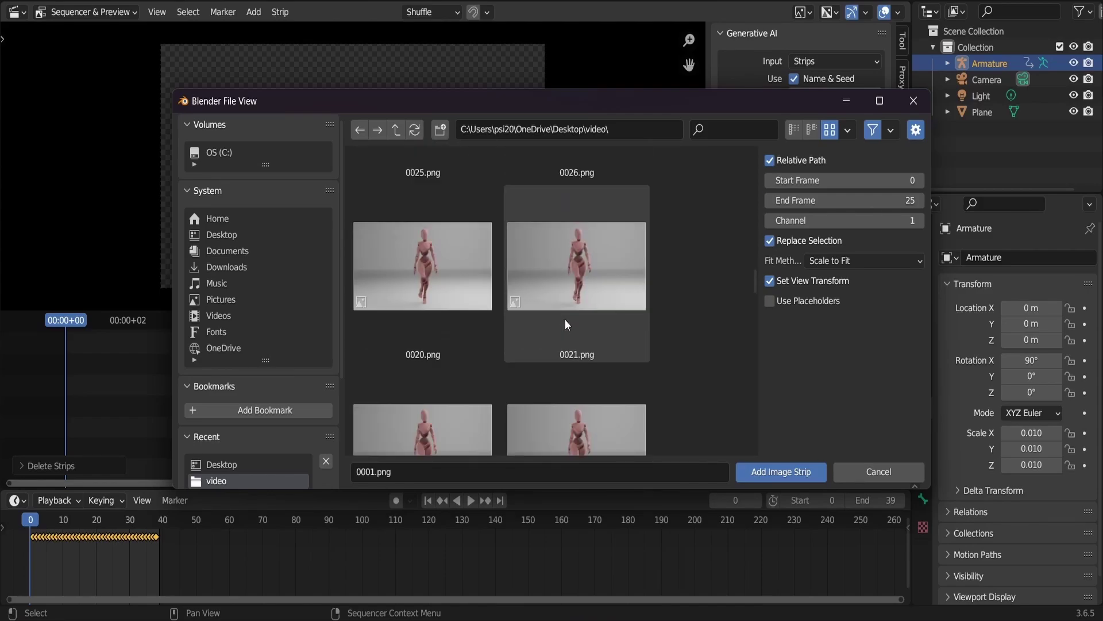
scroll(564, 319, up, 5)
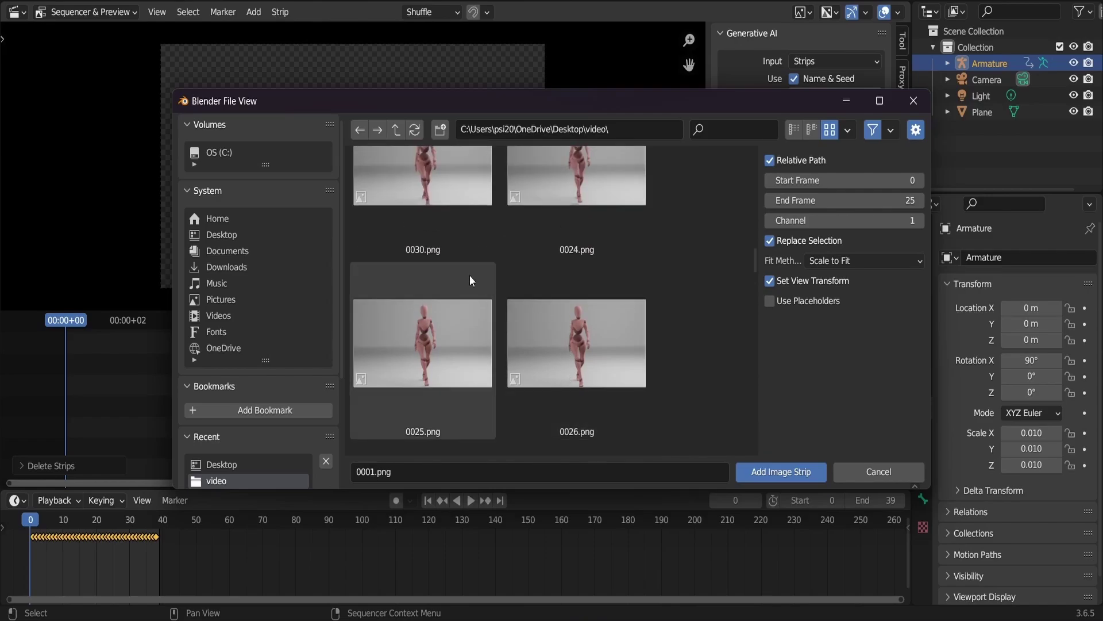
scroll(573, 352, down, 3)
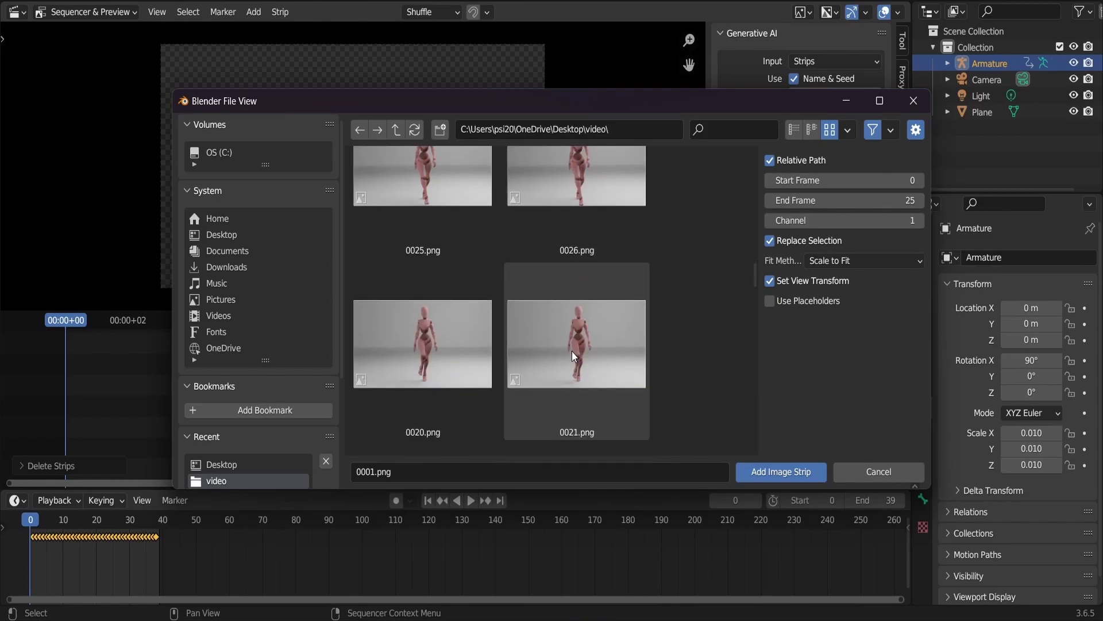
drag(572, 351, 570, 306)
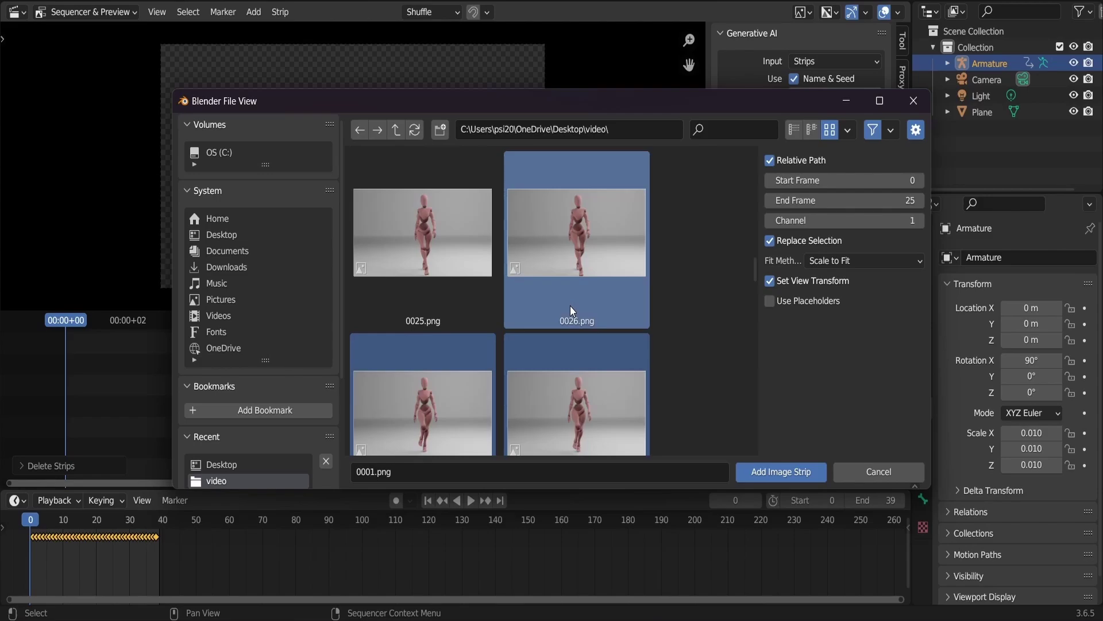
Add the selected frames as an image strip, then review the armature's walk animation up to frame 22.
click(757, 475)
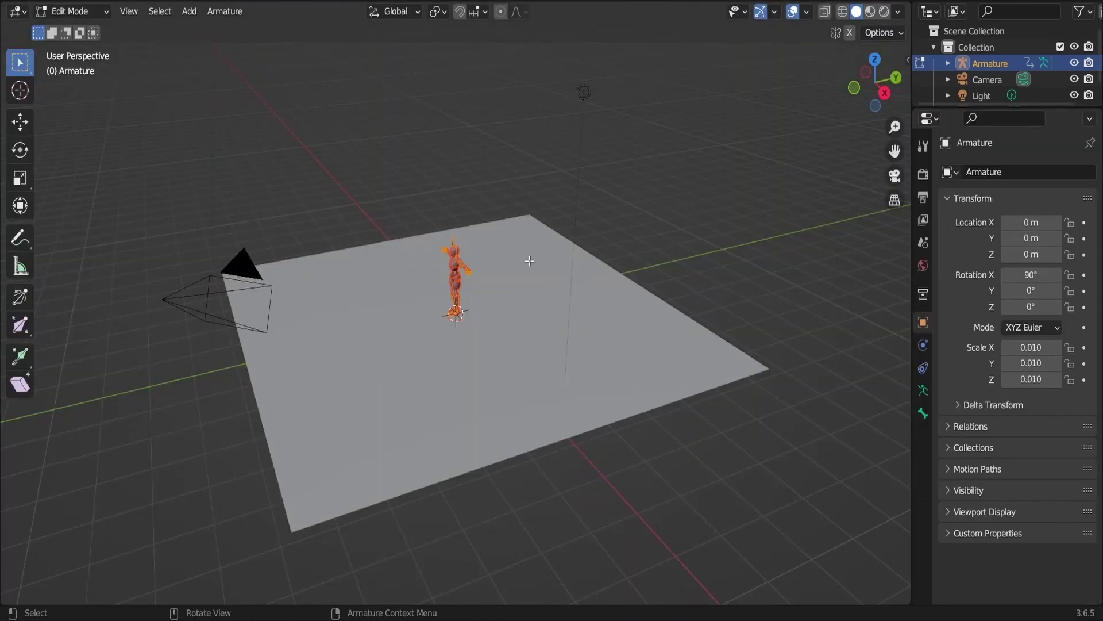
middle_drag(584, 92, 601, 232)
key(Escape)
scroll(532, 196, down, 4)
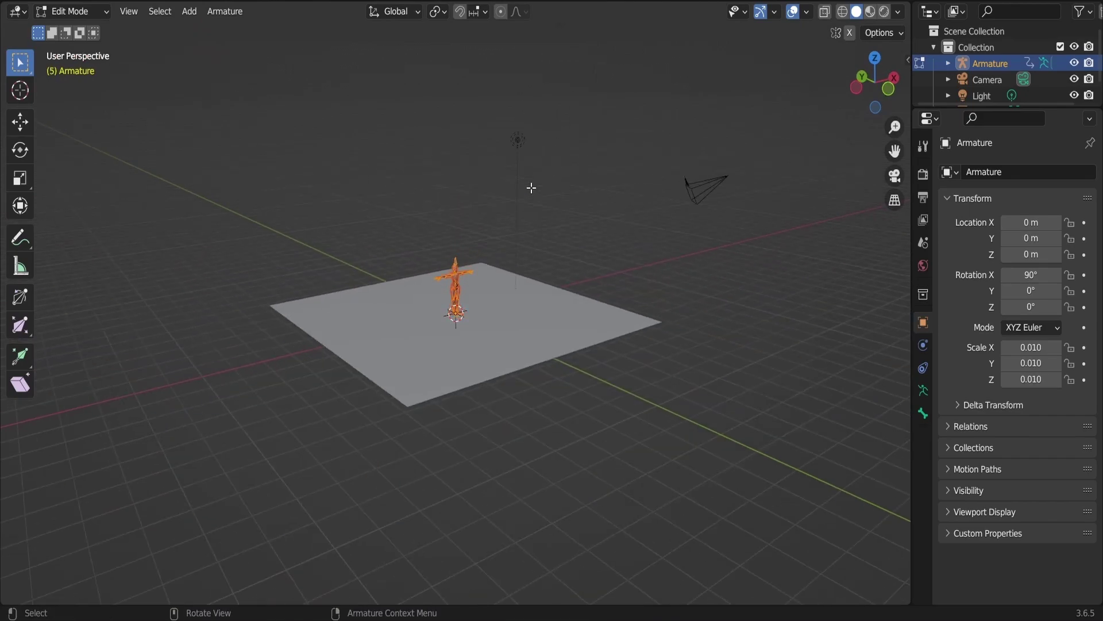
middle_drag(532, 187, 443, 188)
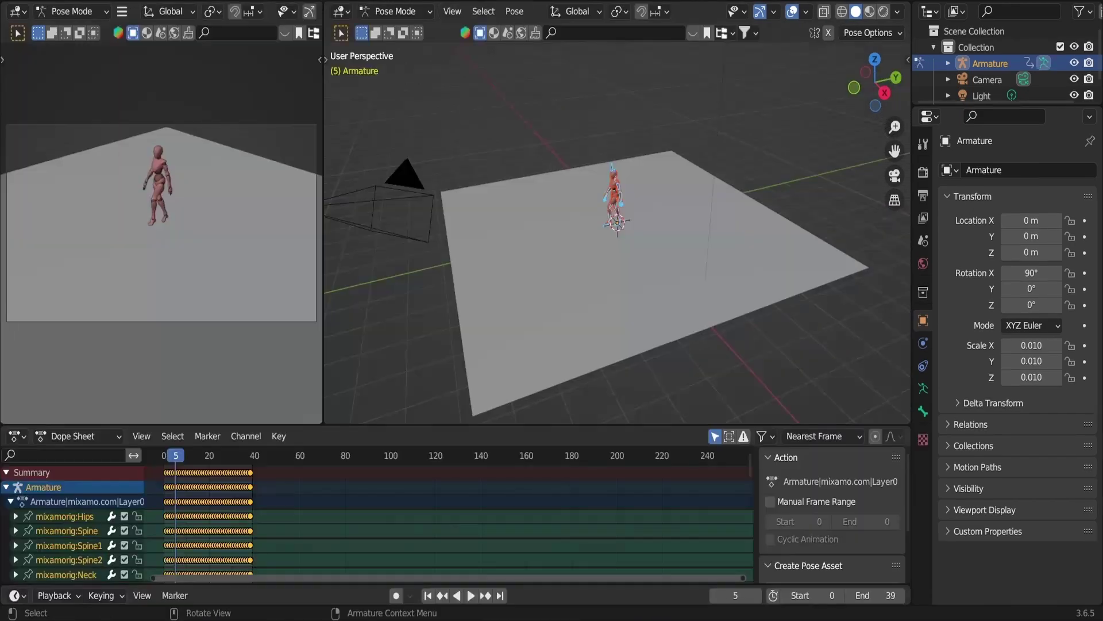
key(space)
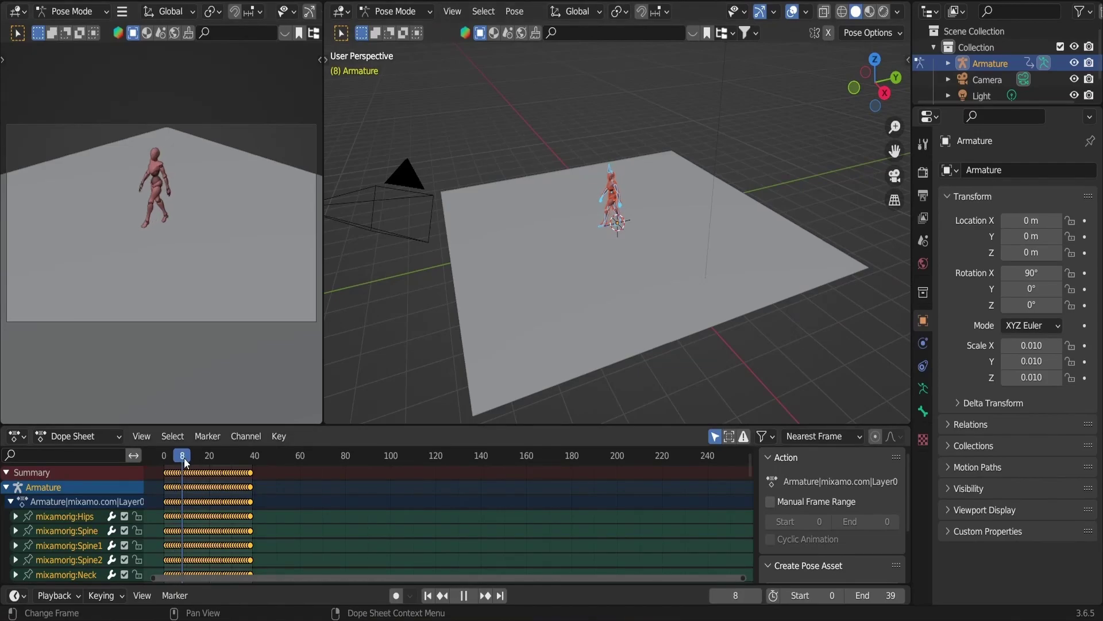
mouse_move(208, 466)
mouse_down()
mouse_move(255, 473)
mouse_move(171, 461)
mouse_move(215, 462)
mouse_up()
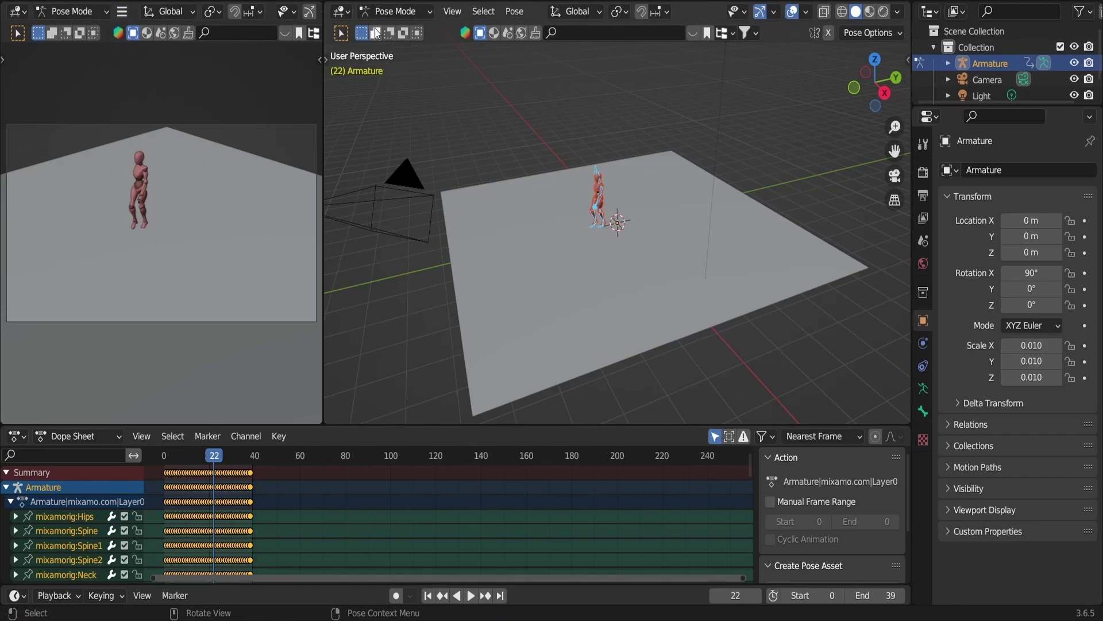
Put the armature in Edit Mode and turn the 3D view into a Sequencer & Preview with the sidebar shown.
click(395, 11)
key(Tab)
click(347, 15)
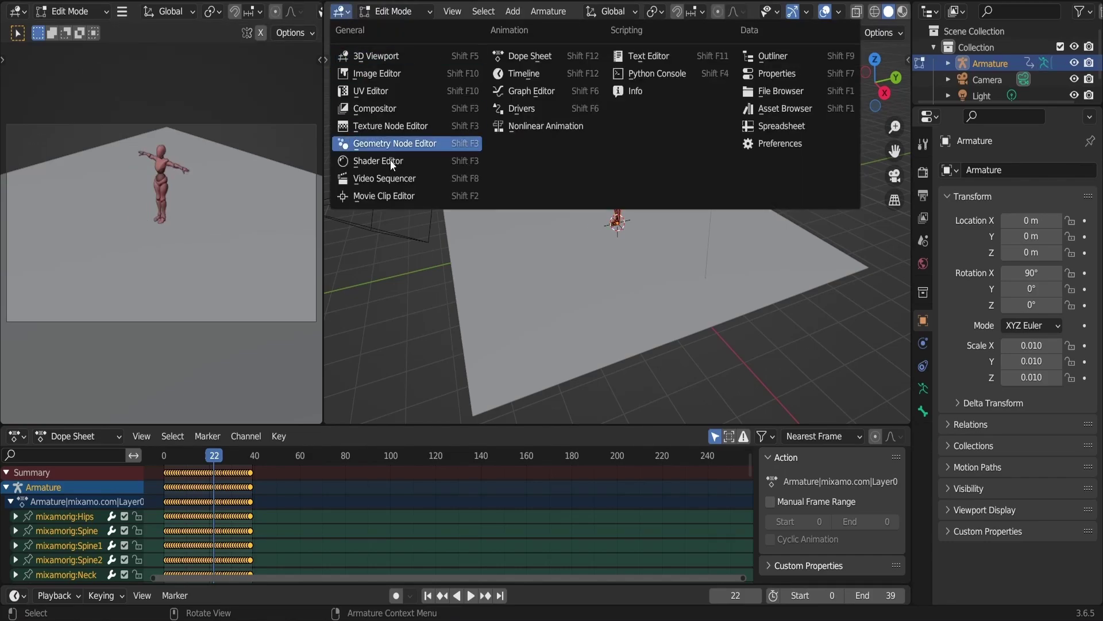
click(396, 196)
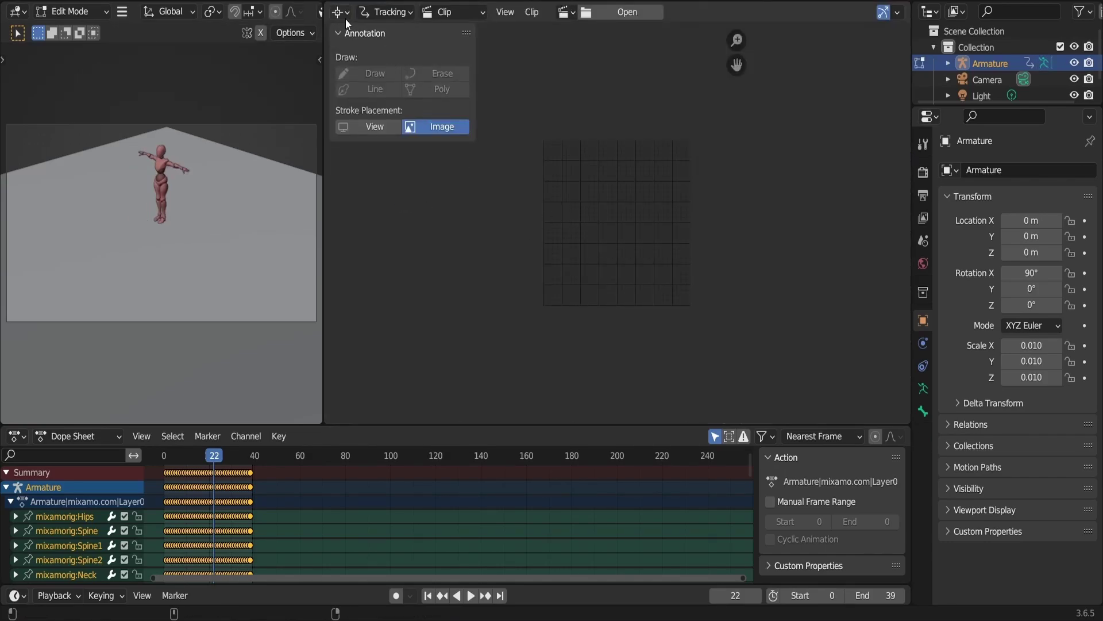
click(346, 18)
click(381, 180)
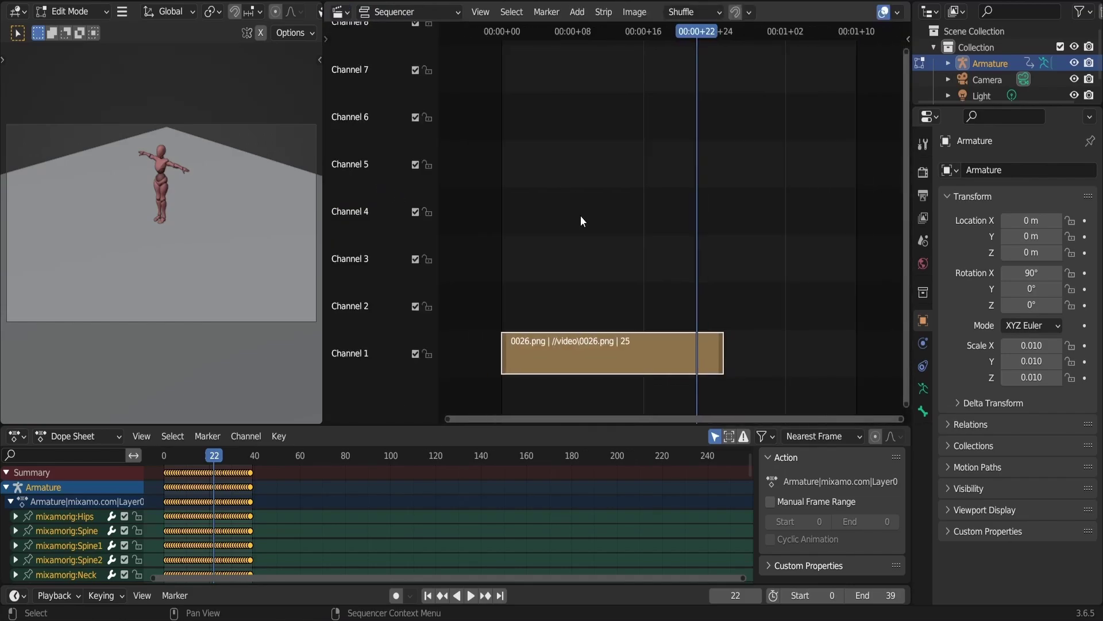
scroll(581, 215, up, 3)
click(433, 15)
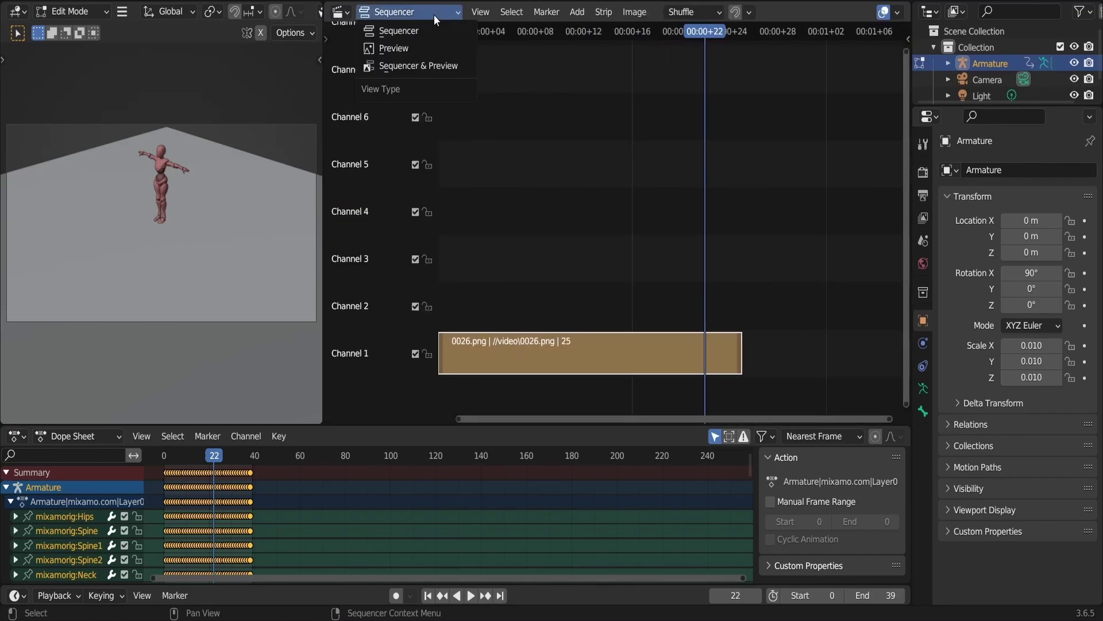
click(423, 68)
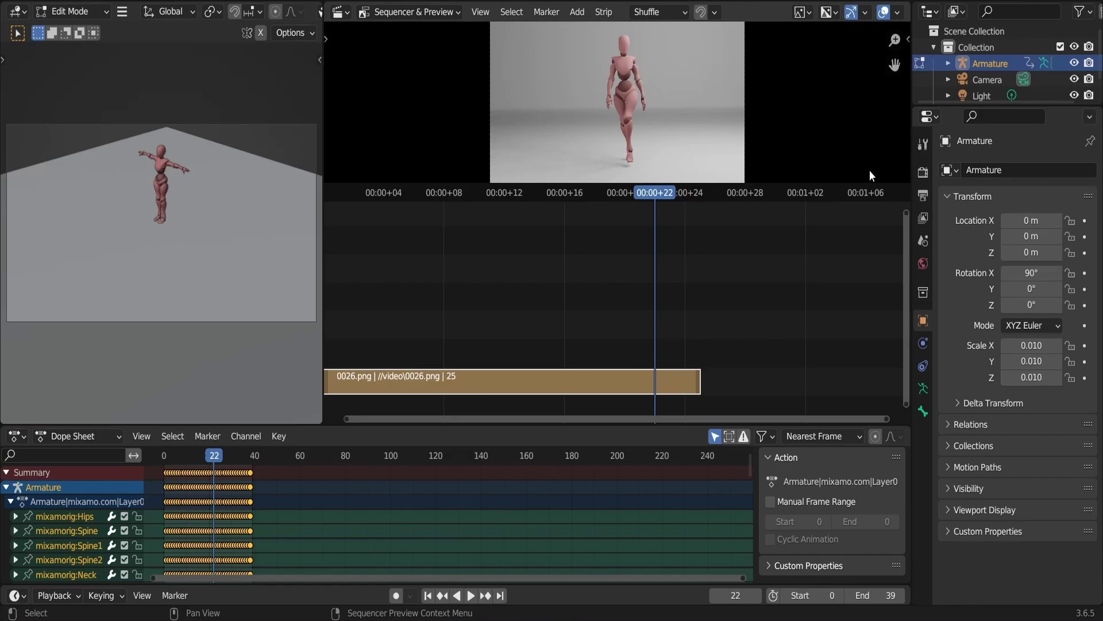
key(n)
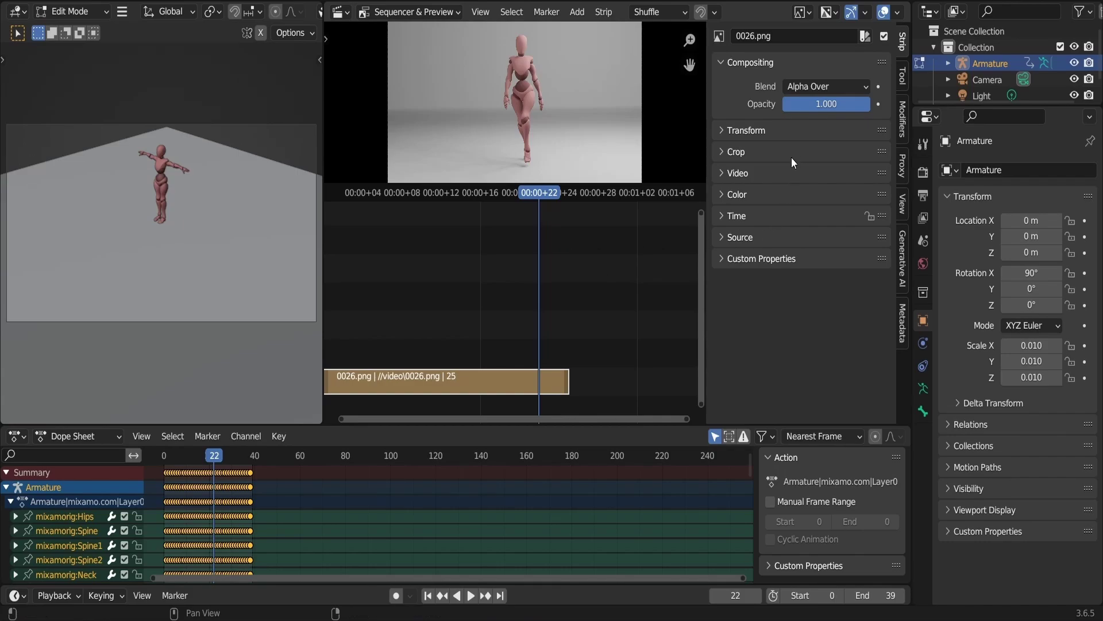
Turn on Reverse Frames and set Strobe to 1.600 on the 0026.png strip, previewing the result.
click(737, 215)
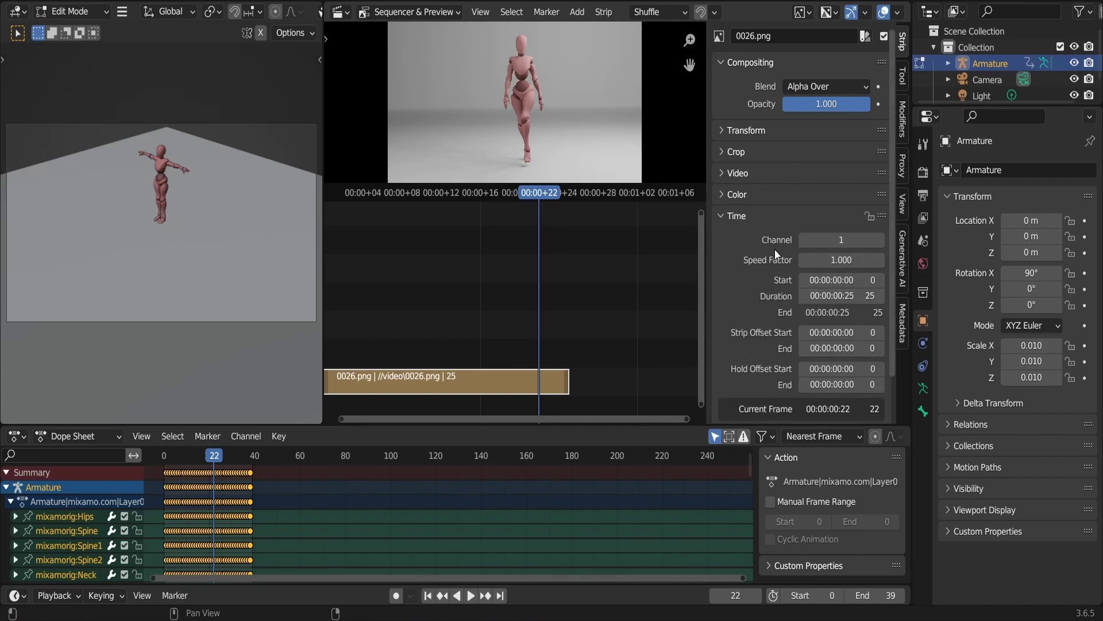
drag(527, 208, 325, 218)
scroll(833, 252, down, 2)
scroll(802, 177, up, 2)
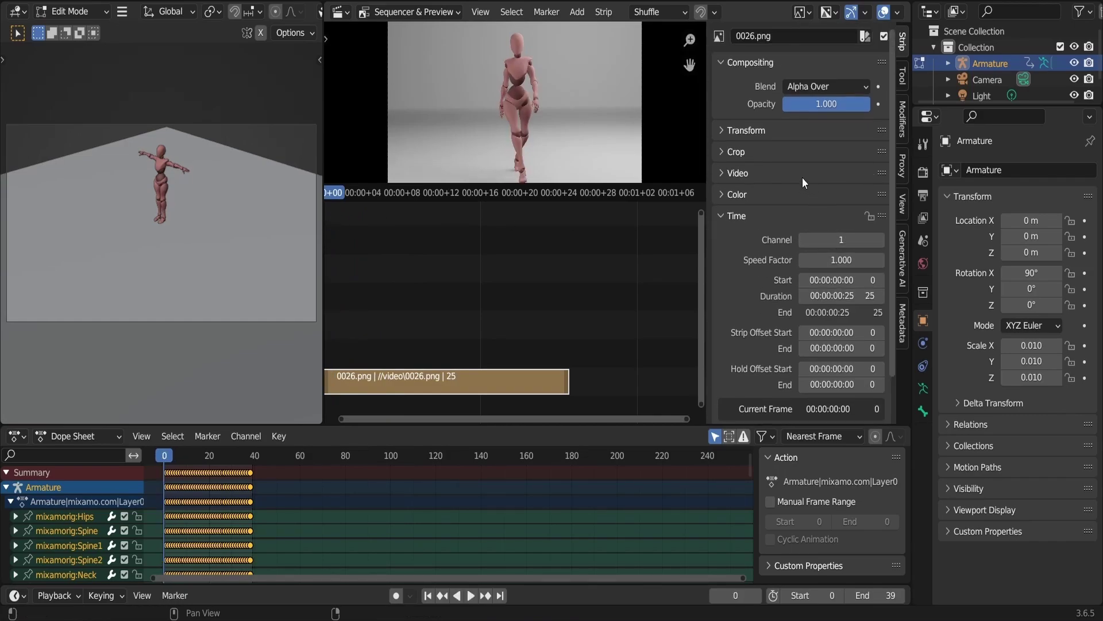
click(736, 173)
click(801, 215)
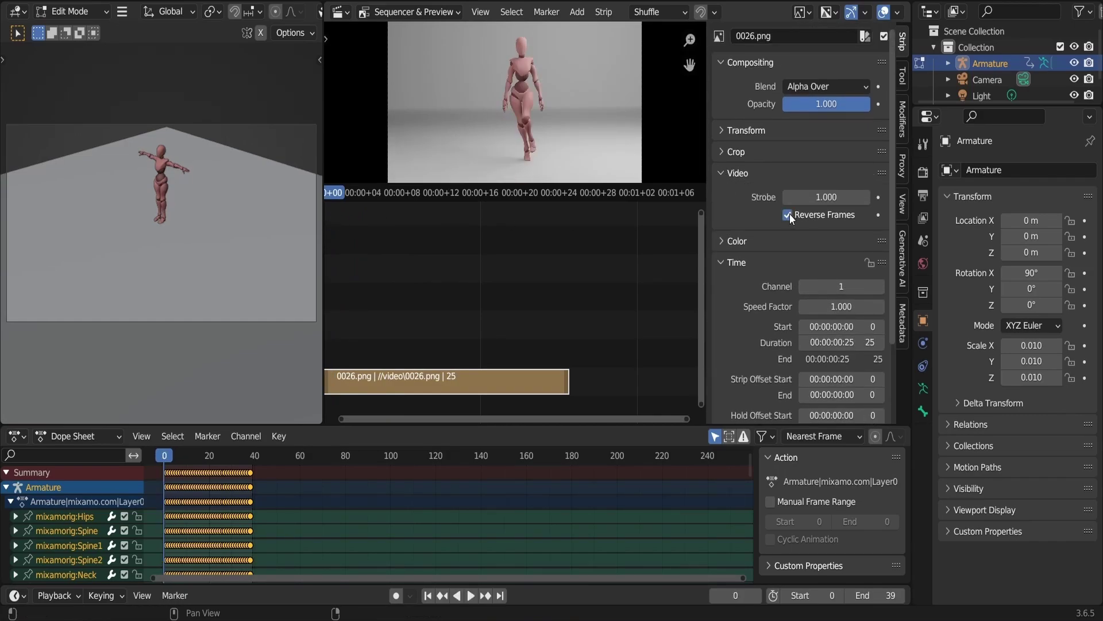
drag(853, 198, 888, 198)
key(space)
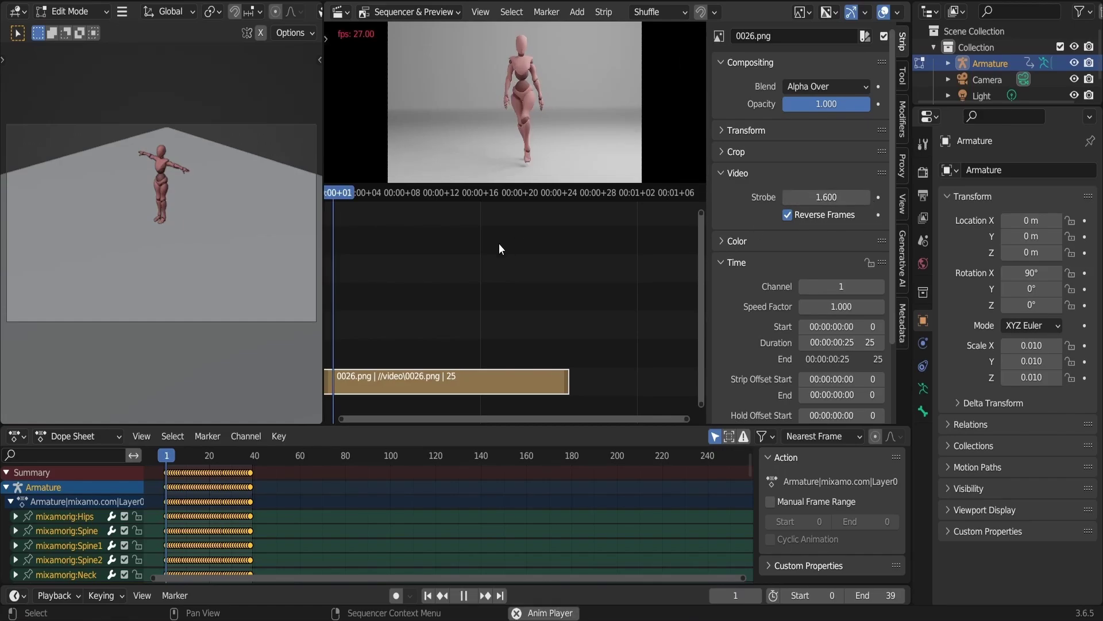
key(space)
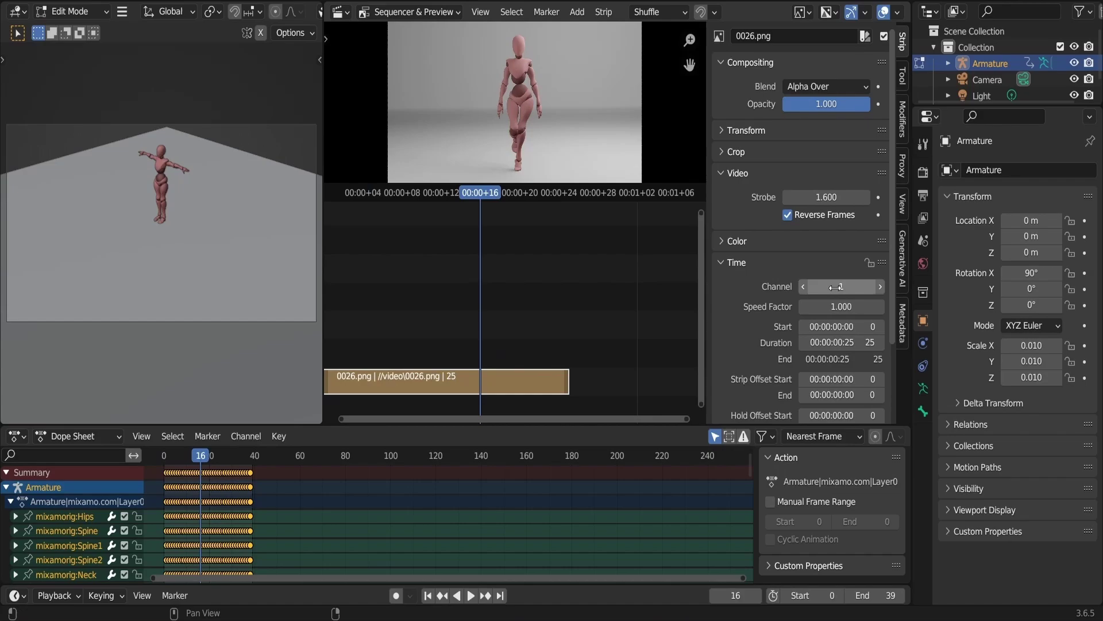
Raise the Speed Factor to 1.200, shortening the strip to 20 frames, and check playback.
drag(833, 306, 855, 307)
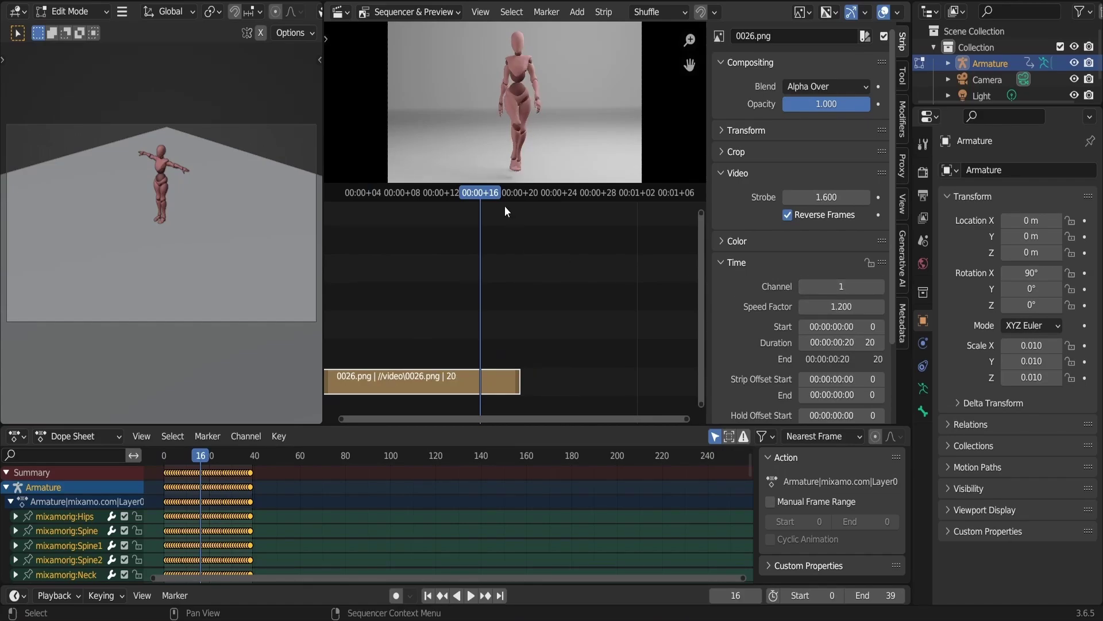
key(space)
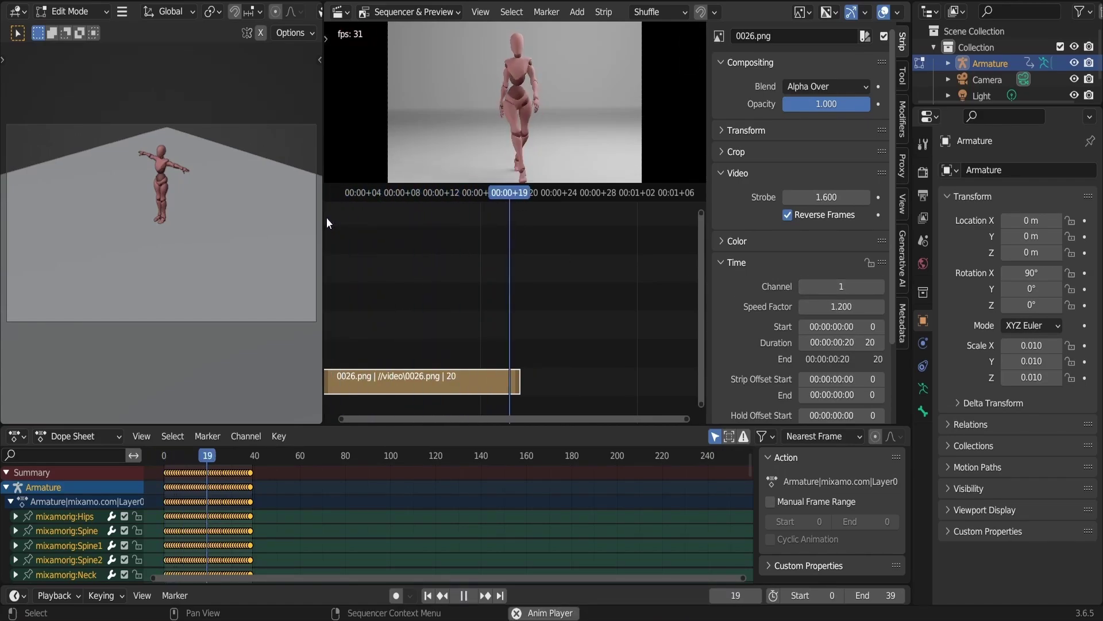
key(space)
drag(554, 202, 514, 235)
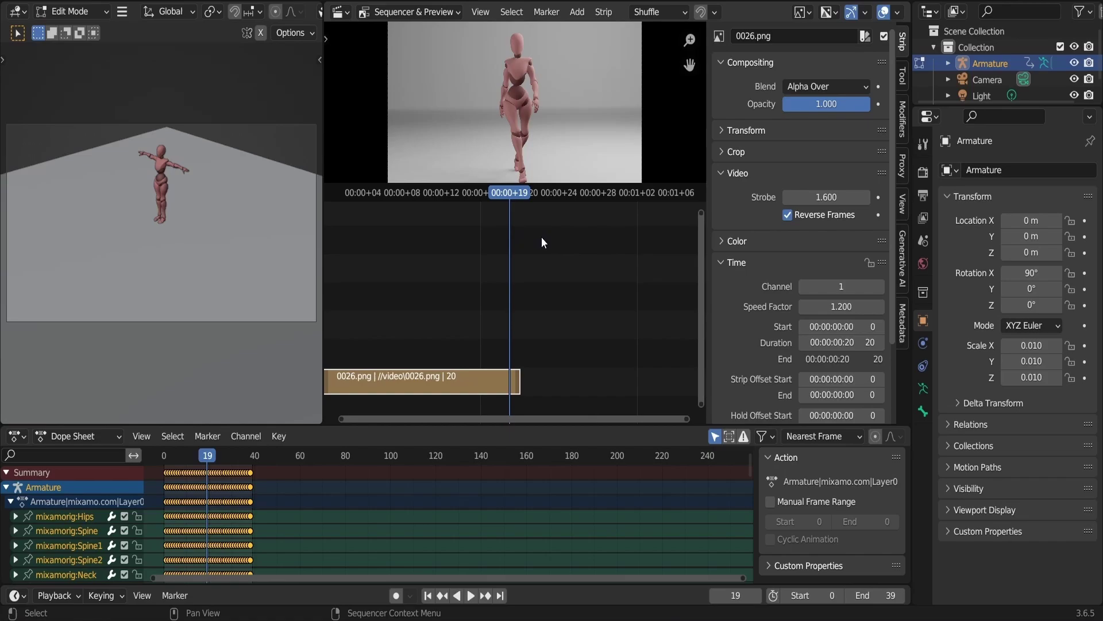
scroll(764, 244, down, 4)
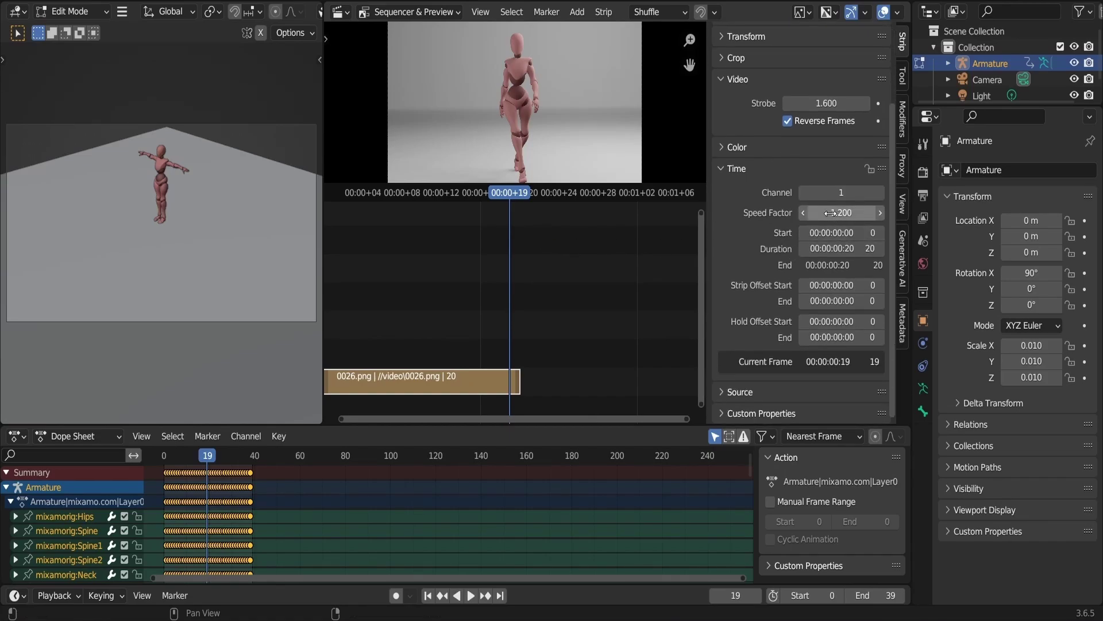
scroll(608, 341, down, 3)
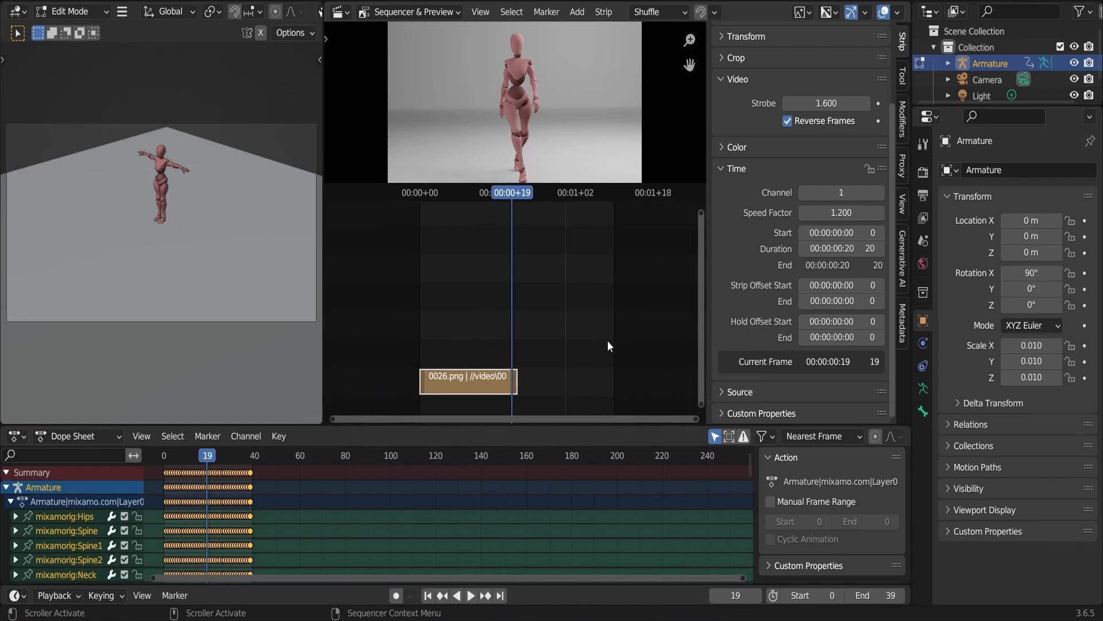
scroll(608, 340, down, 1)
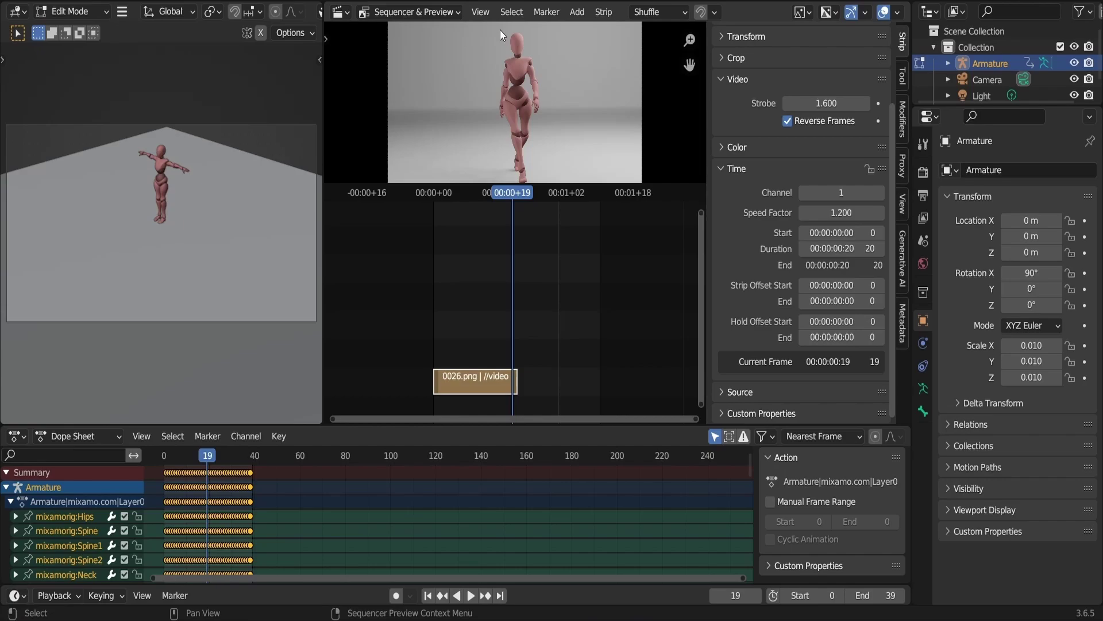
Add a rendered copy of the 0026.png strip and keep Img2img SD XL as the Generative AI model.
click(577, 12)
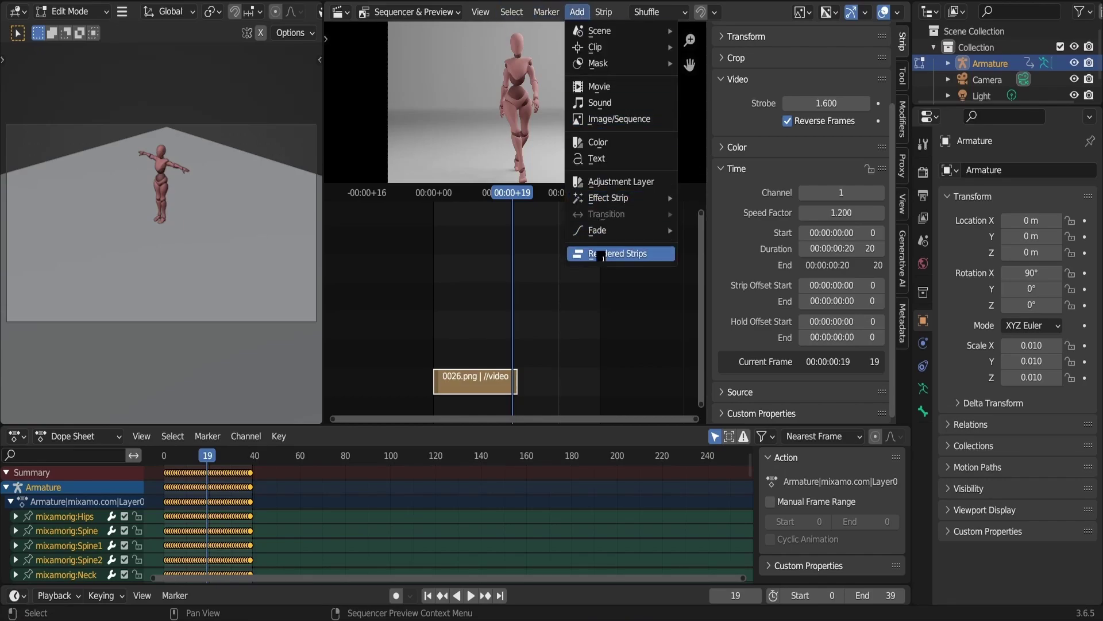
click(620, 254)
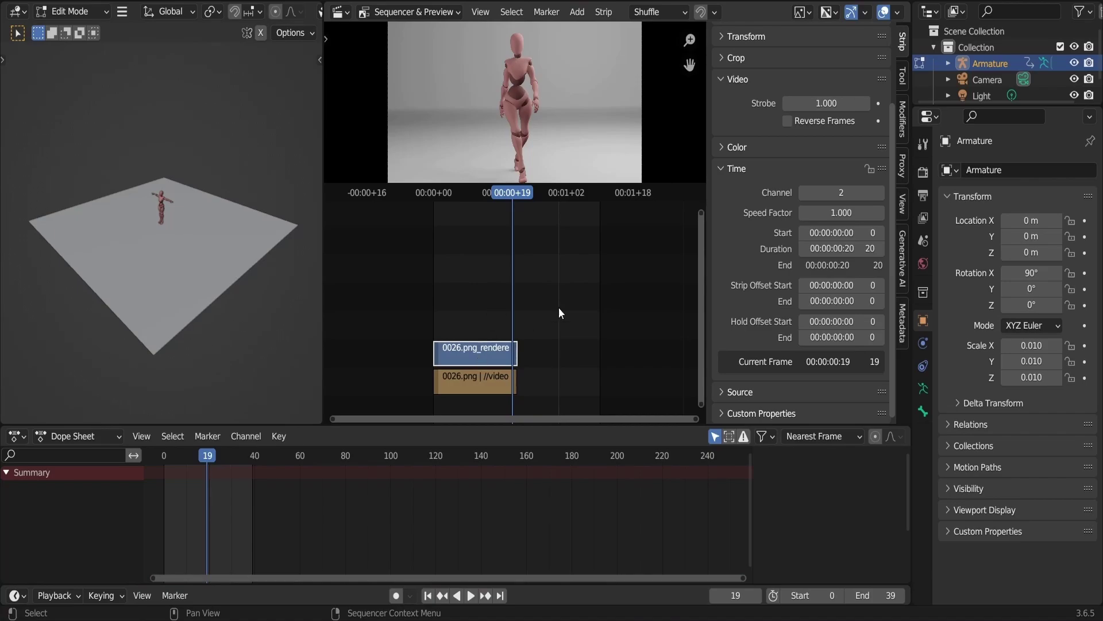
click(901, 267)
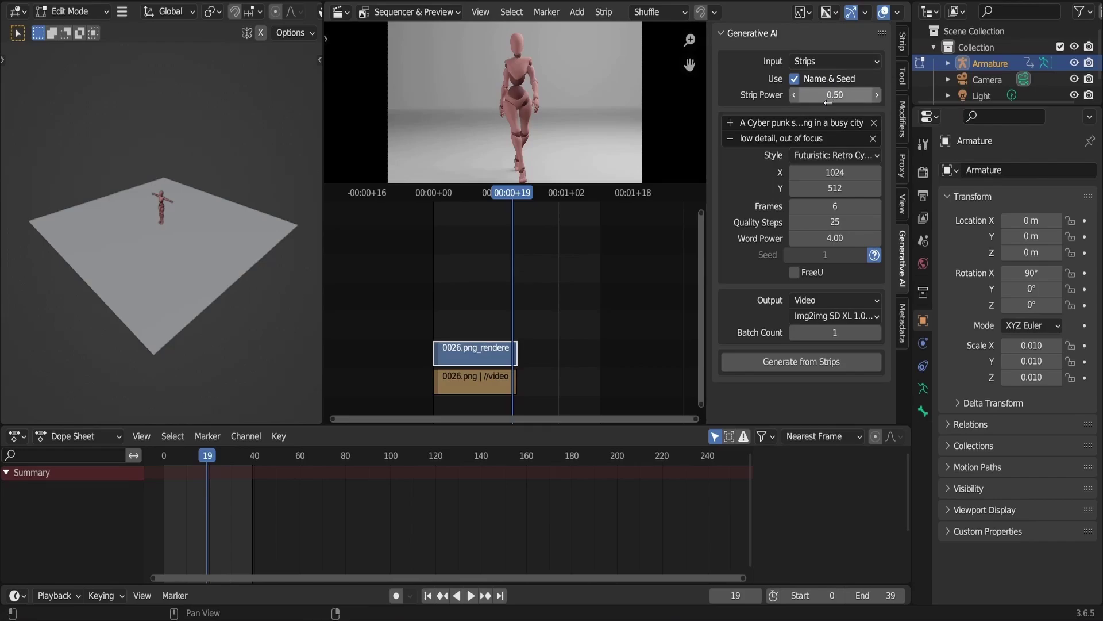
click(834, 320)
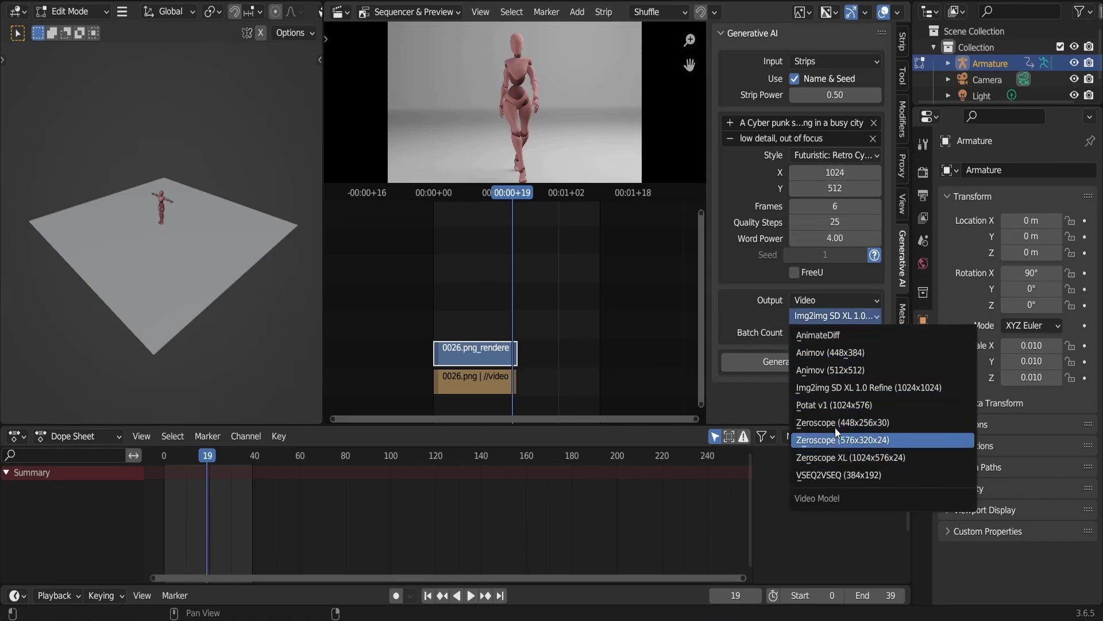
click(830, 384)
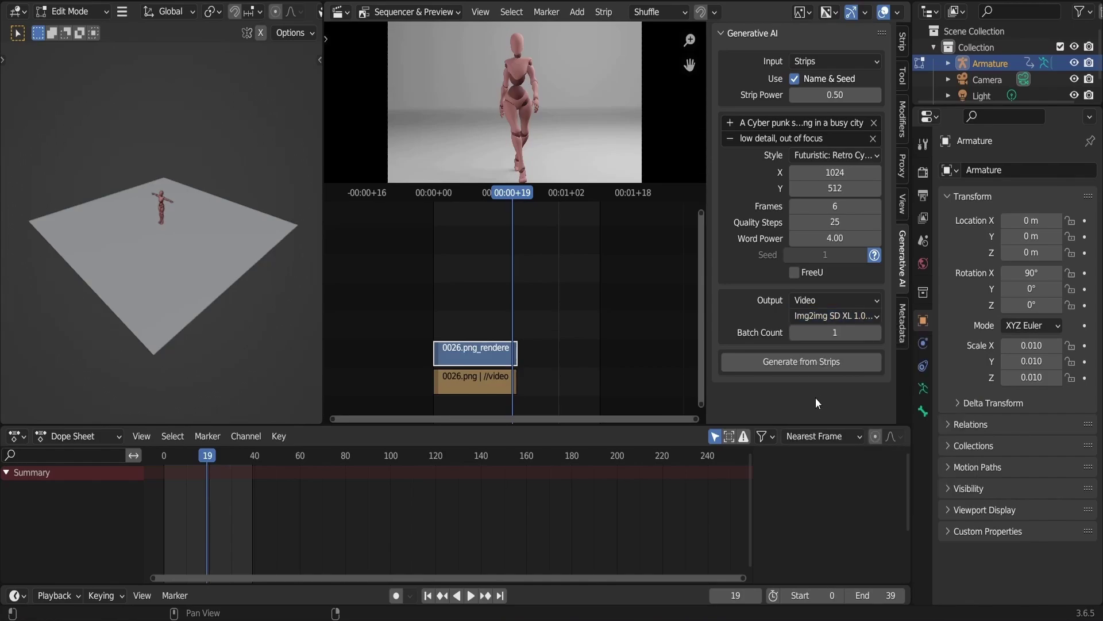
drag(512, 203, 442, 227)
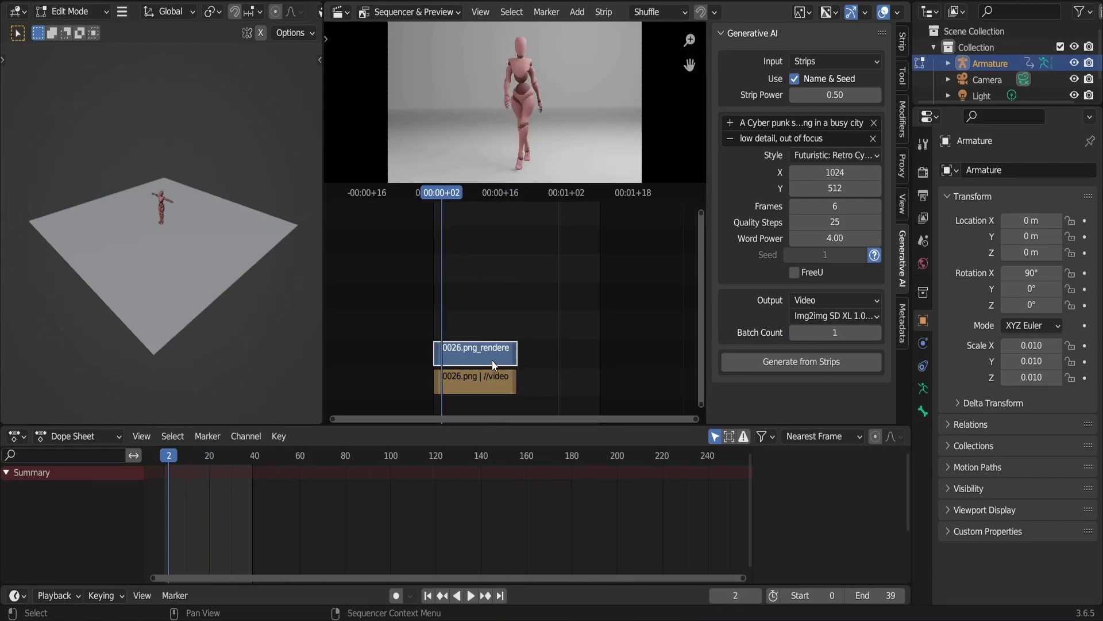
Generate the retro cyberpunk video from the rendered strip and play it back in the preview.
click(799, 362)
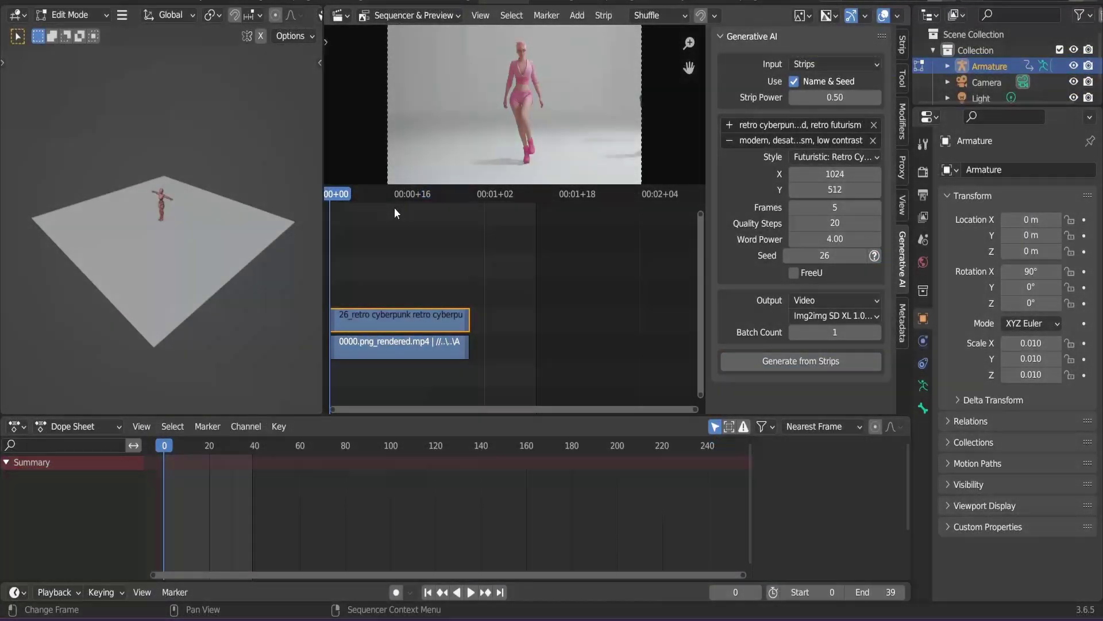
key(space)
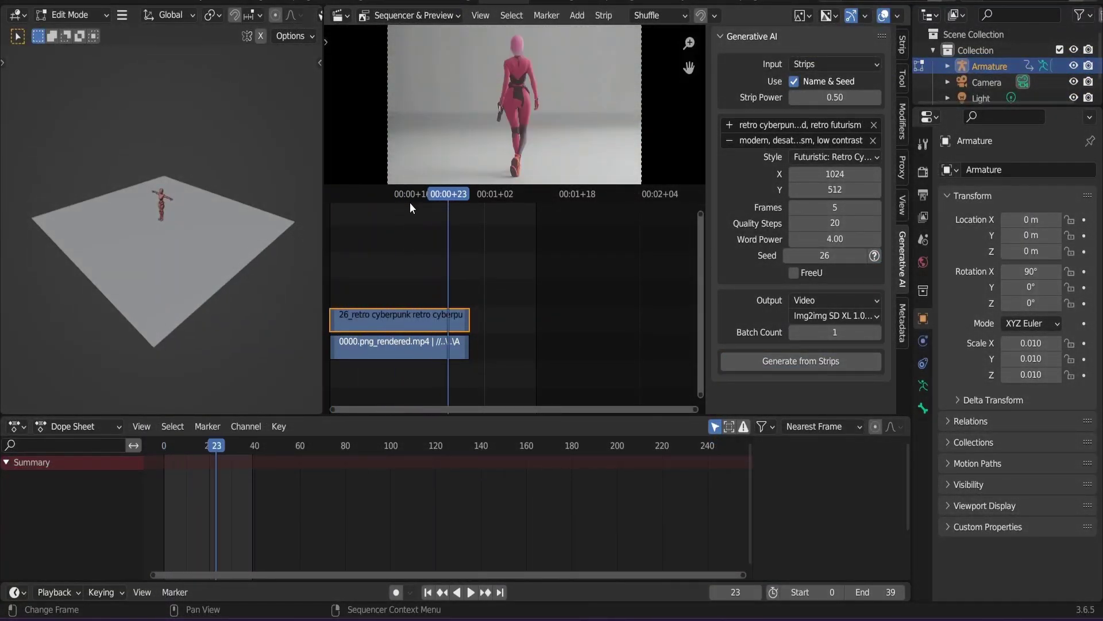
mouse_move(450, 192)
mouse_down()
mouse_move(329, 198)
mouse_move(470, 204)
mouse_move(459, 204)
mouse_up()
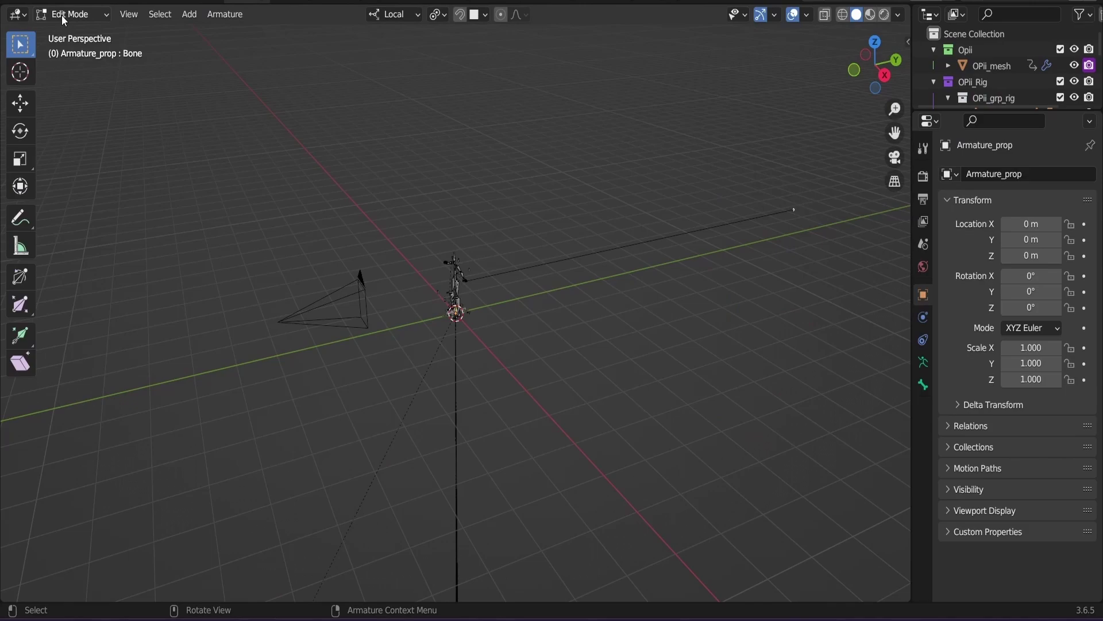
Switch the Armature_prop rig to Object Mode and frame it in the viewport.
click(71, 14)
click(75, 32)
middle_drag(474, 208, 552, 191)
scroll(570, 192, up, 3)
drag(895, 133, 897, 167)
middle_drag(673, 202, 609, 188)
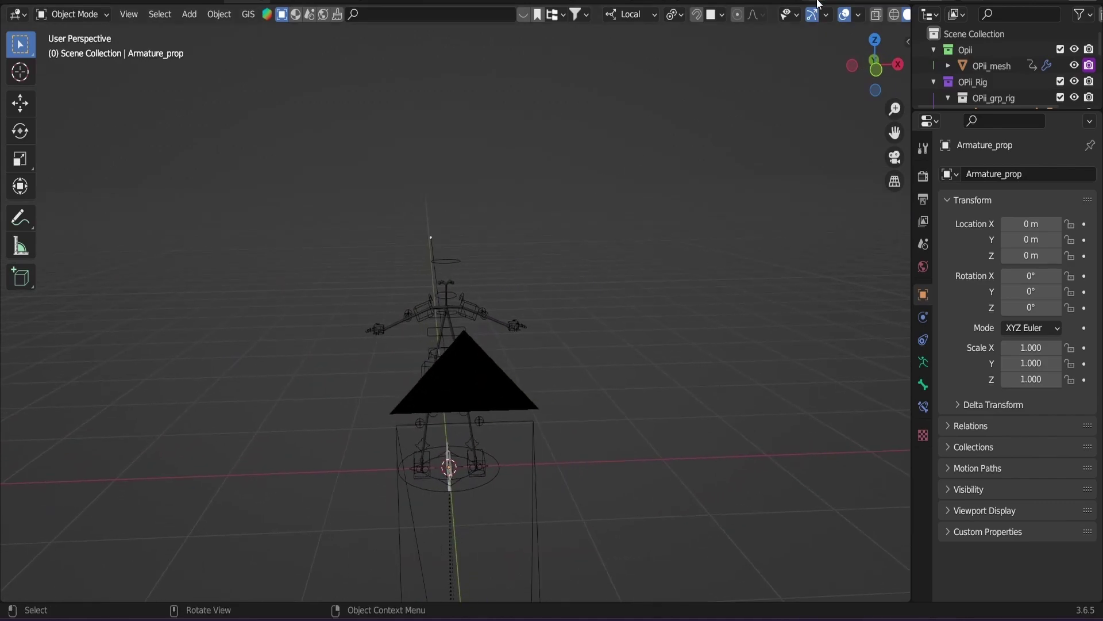
Change the scene options to view the rig through the camera beside its control picker.
click(938, 0)
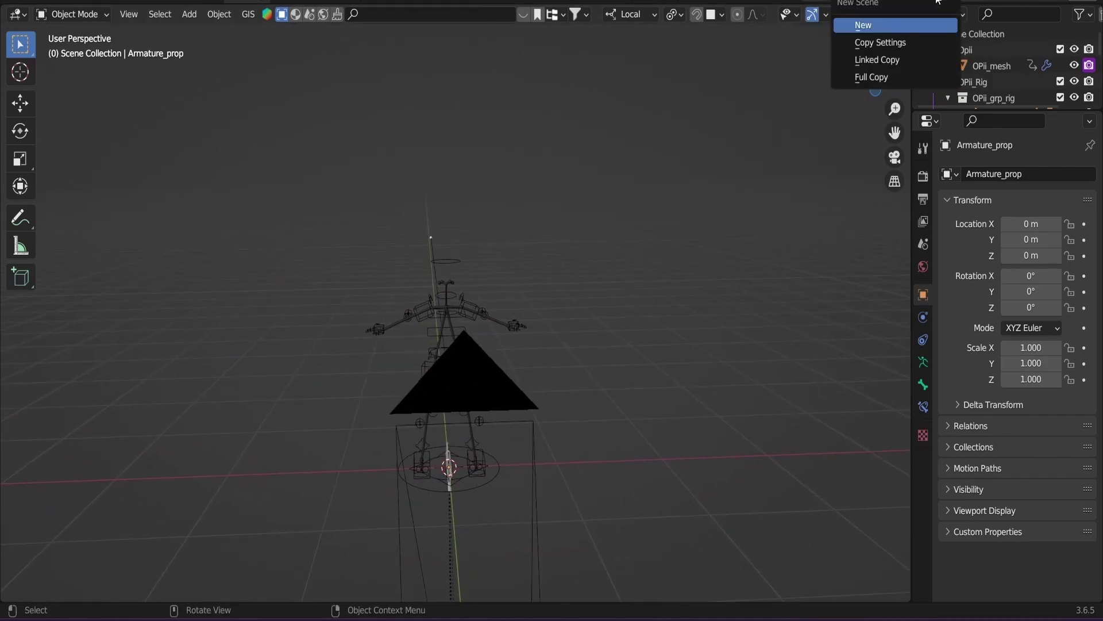
click(897, 61)
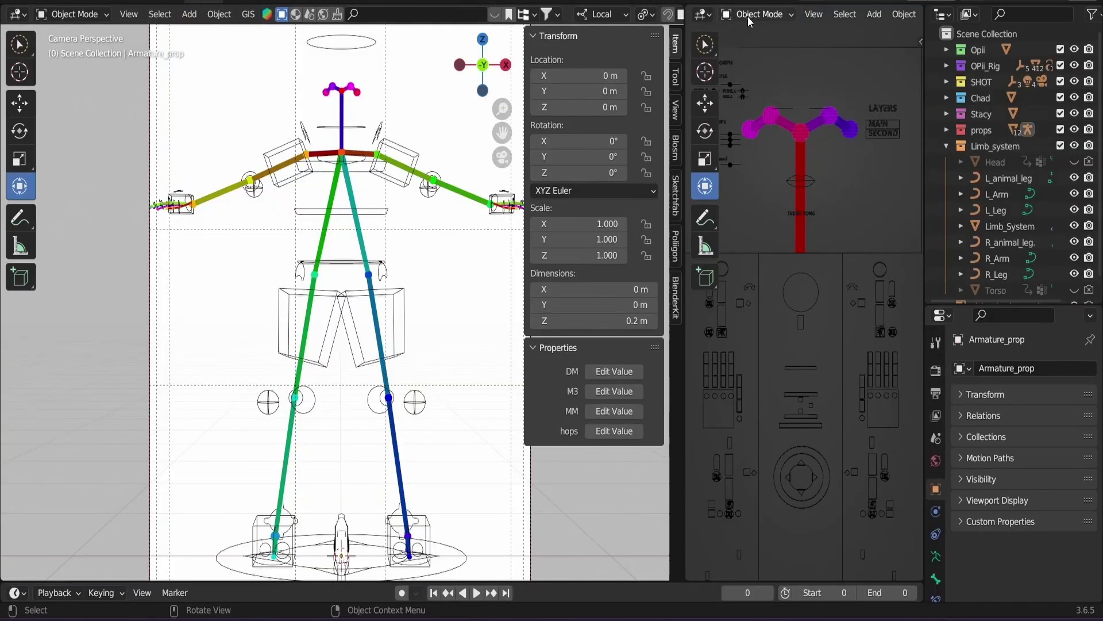
click(747, 16)
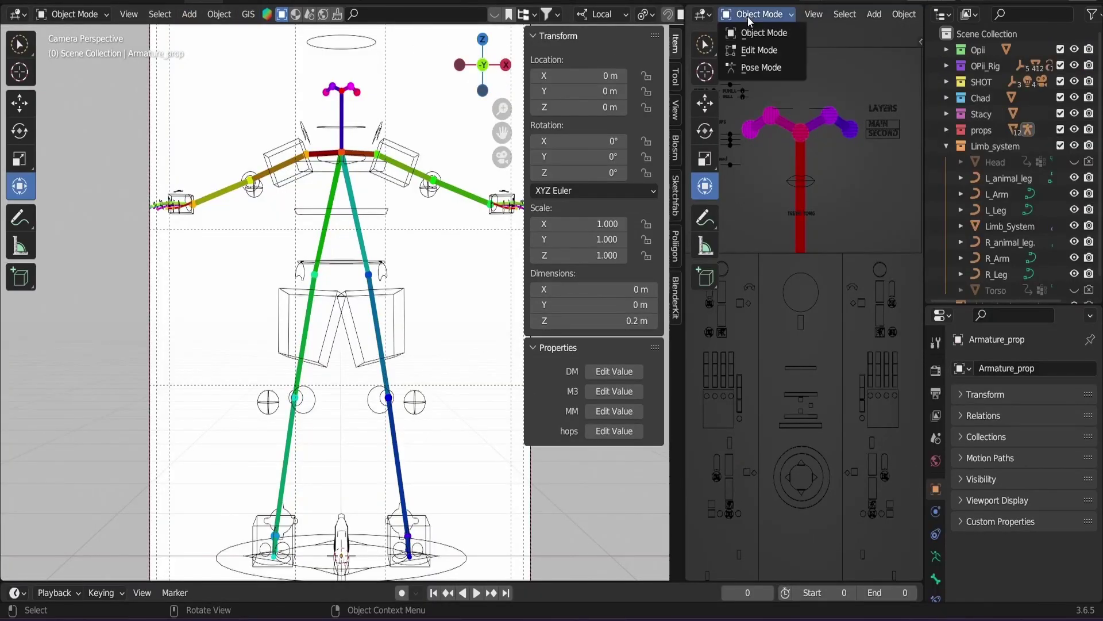
click(711, 16)
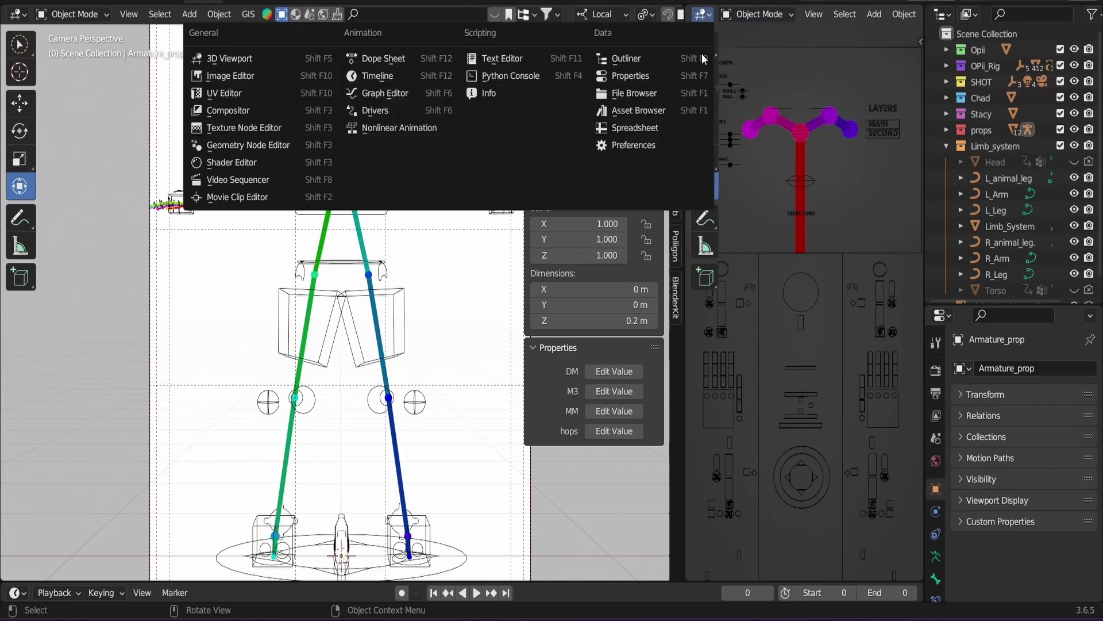
Make the right area a wider Video Sequencer in Sequencer & Preview view.
click(264, 181)
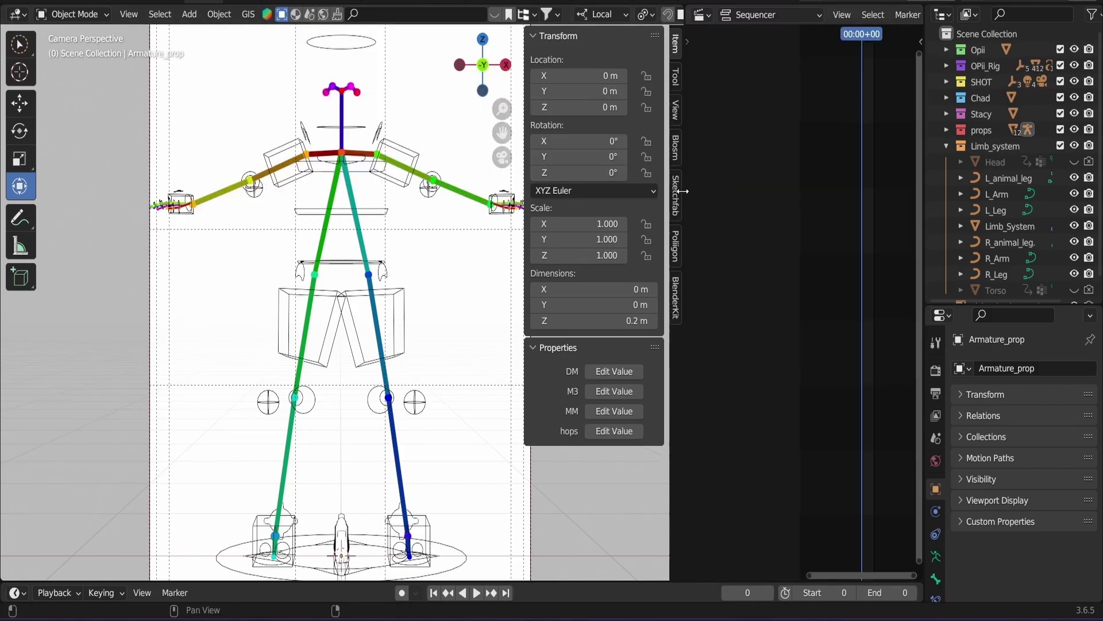
drag(684, 194, 521, 193)
click(606, 18)
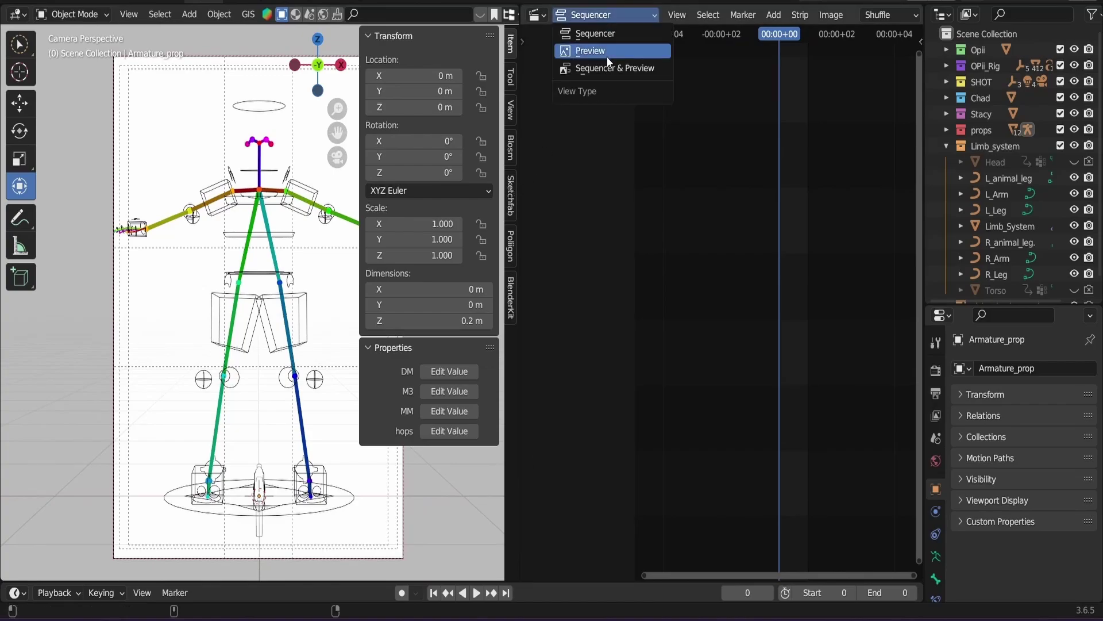
click(606, 71)
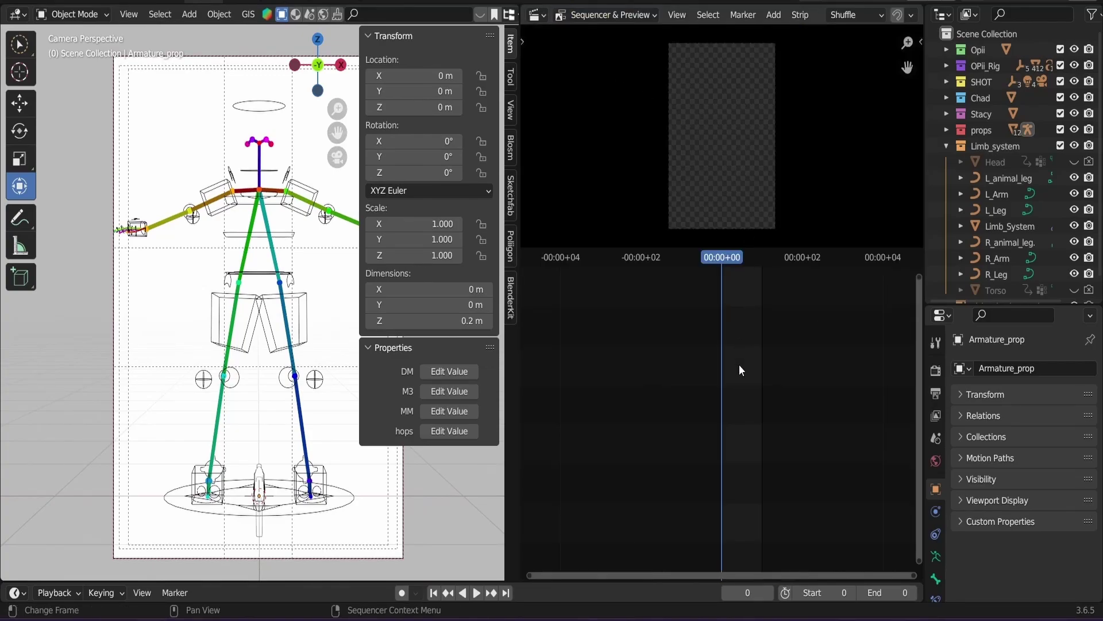
Add the current scene as a strip and check the rig's stick-figure render in the preview.
key(shift+a)
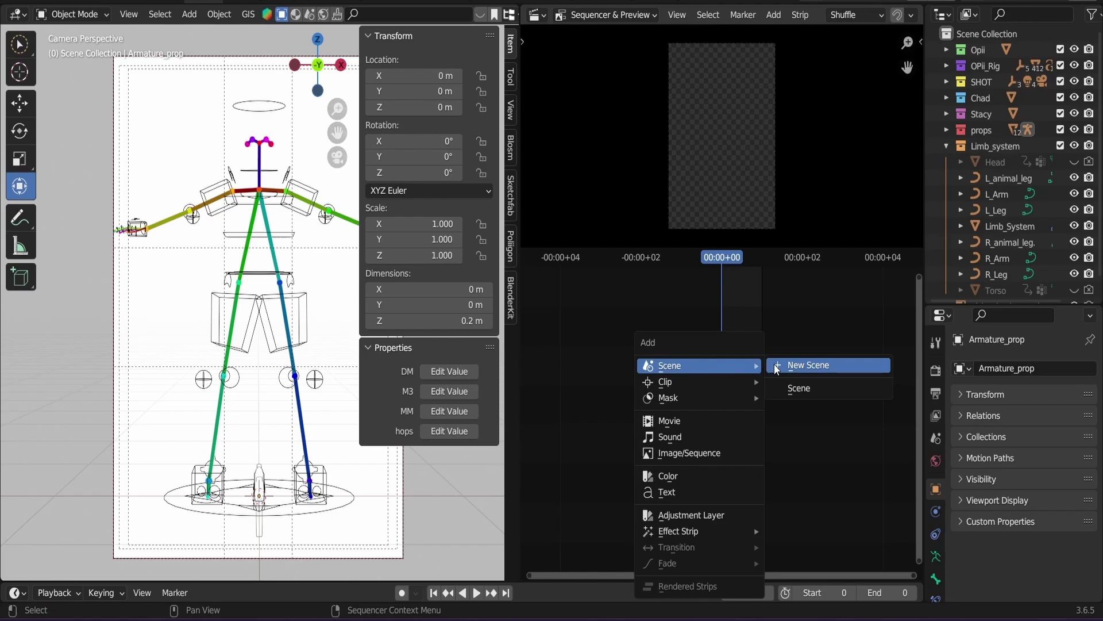
click(798, 394)
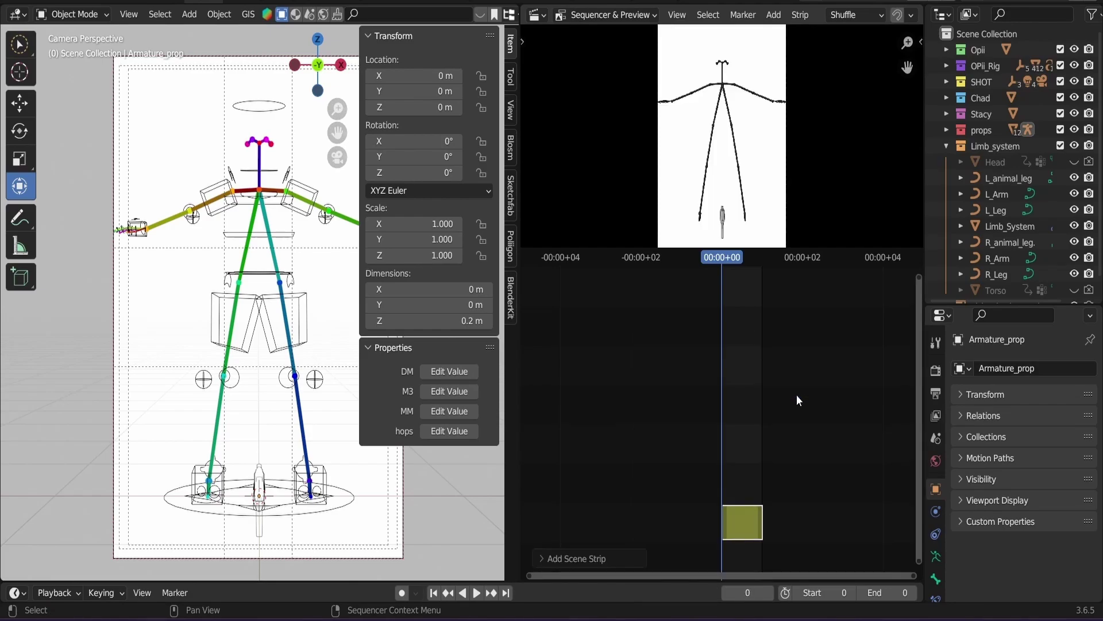
mouse_move(723, 264)
mouse_down()
mouse_move(746, 264)
mouse_move(727, 264)
mouse_up()
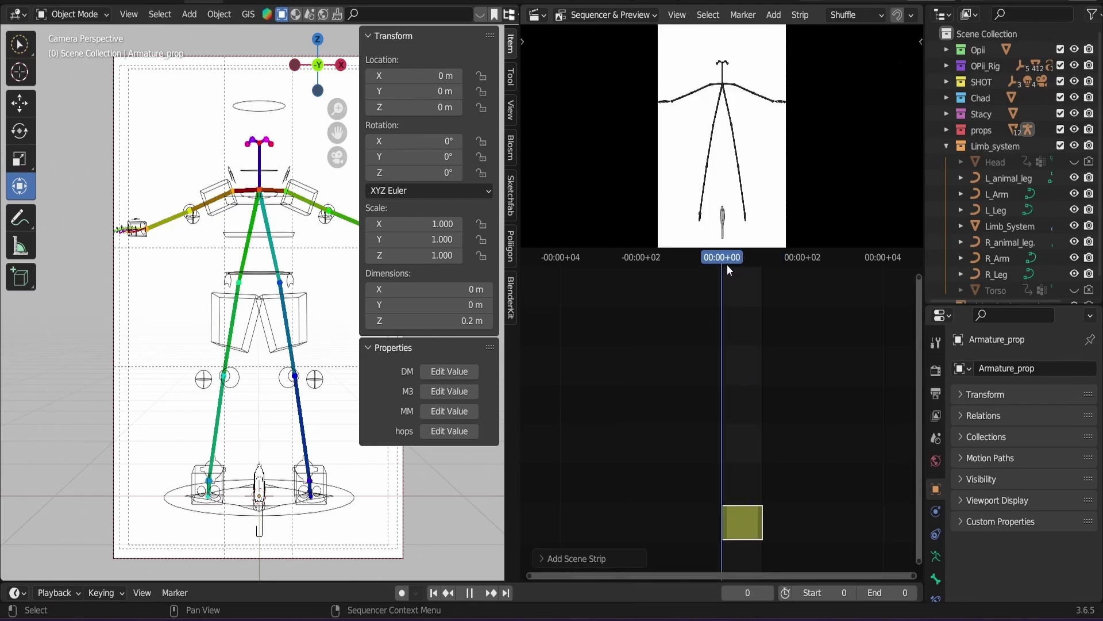
shift+middle_drag(295, 254, 246, 270)
Put the OPii_rig armature into Pose Mode, undoing a trial move of the left thigh.
click(311, 246)
scroll(310, 256, up, 2)
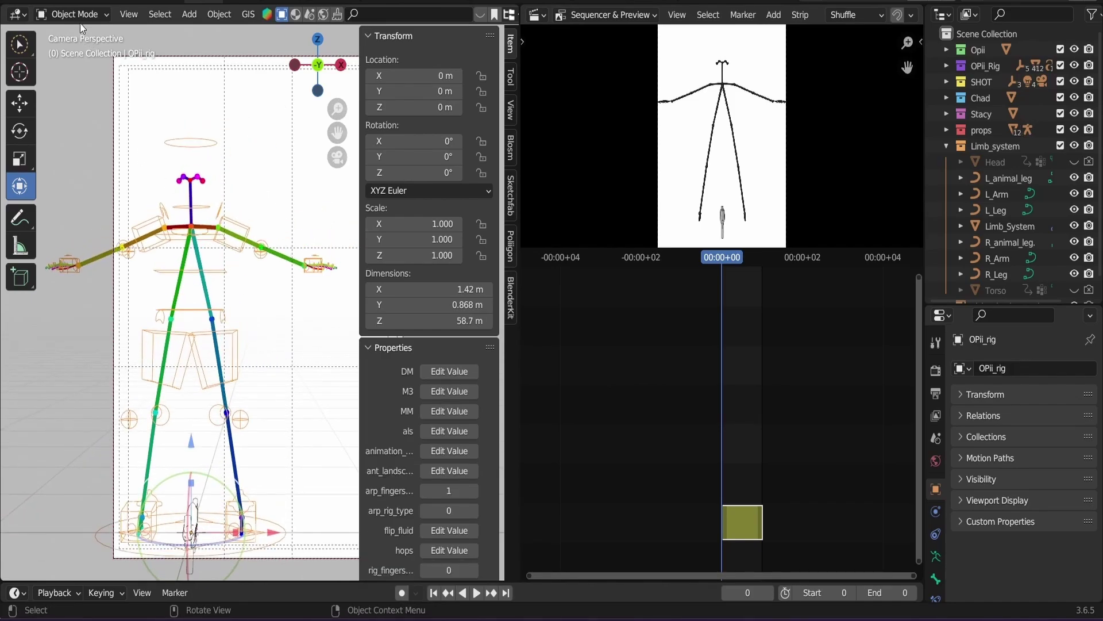
click(71, 13)
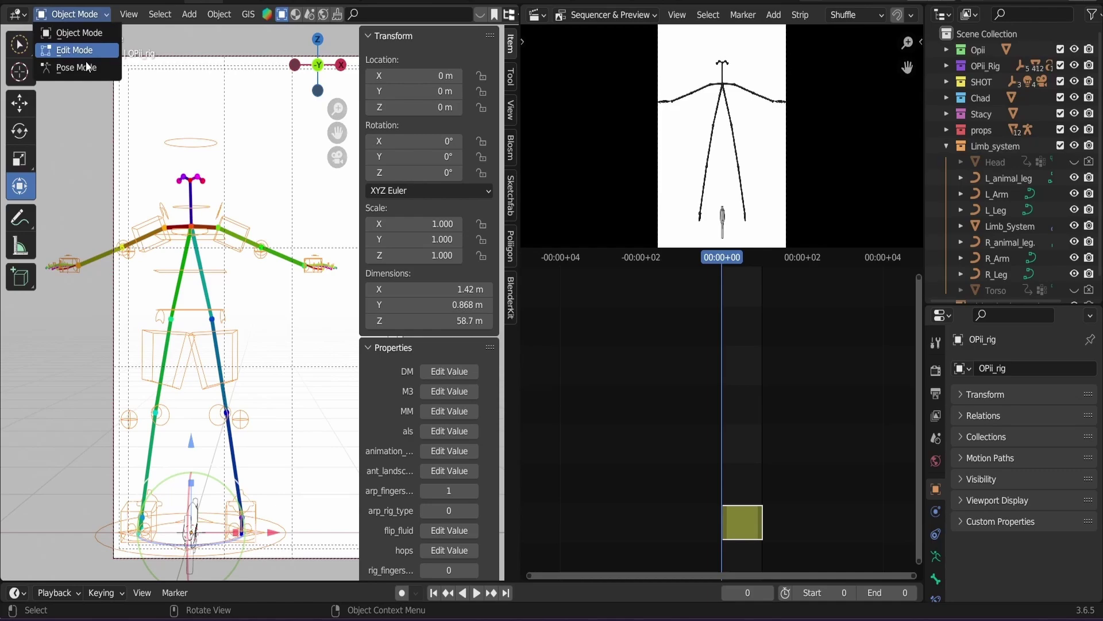
click(73, 64)
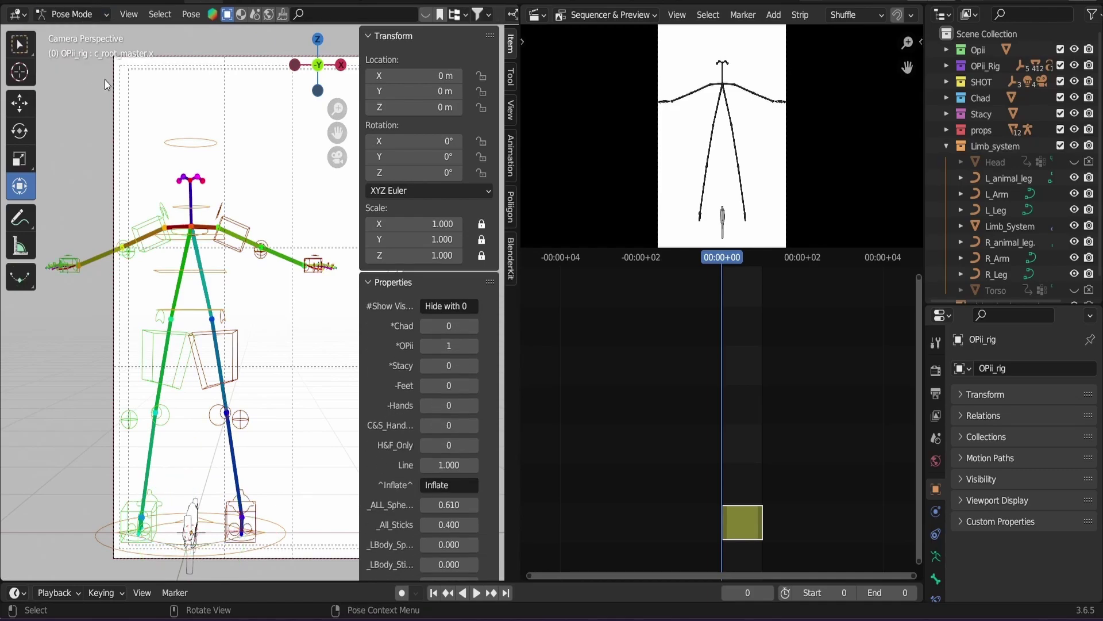
click(236, 345)
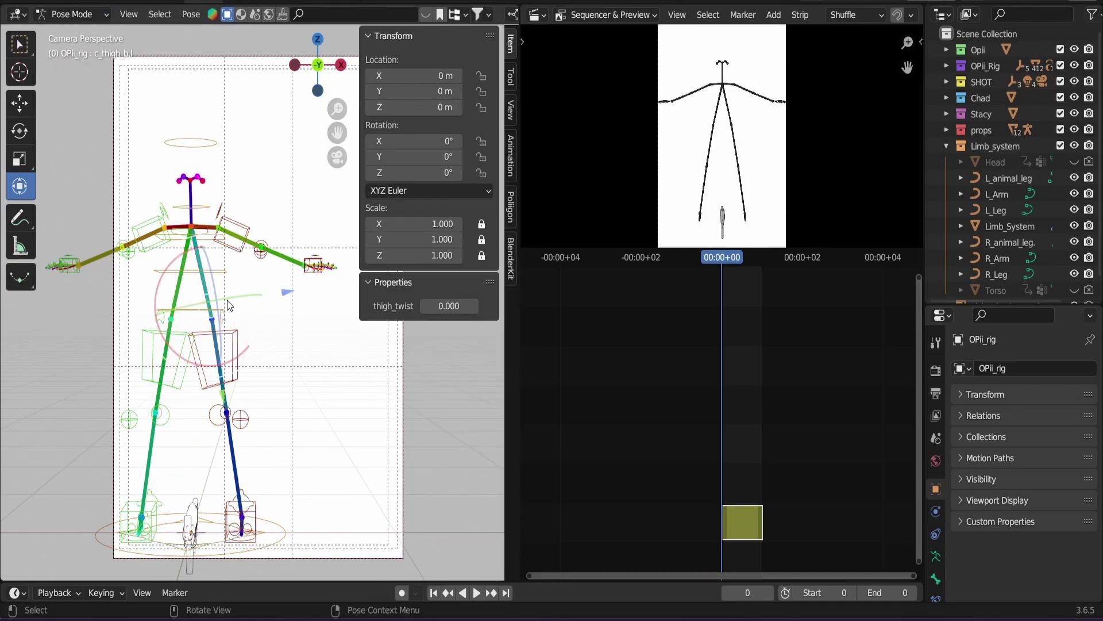
drag(220, 301, 246, 328)
key(ctrl+z)
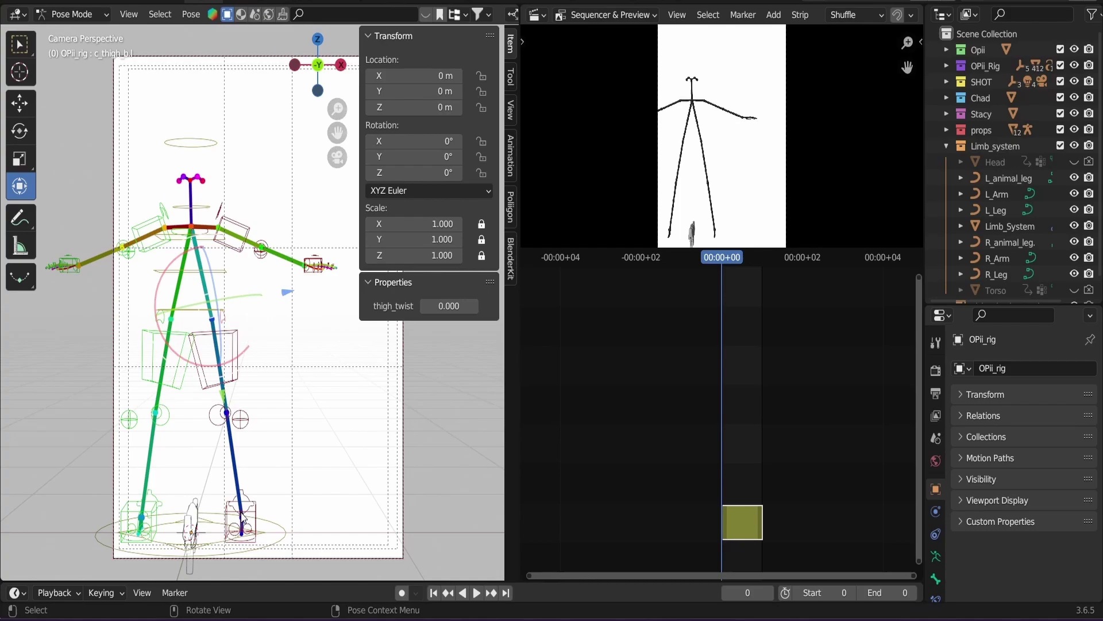
Raise the left foot IK control about 0.43 m straight up so the knee bends.
click(246, 513)
click(242, 511)
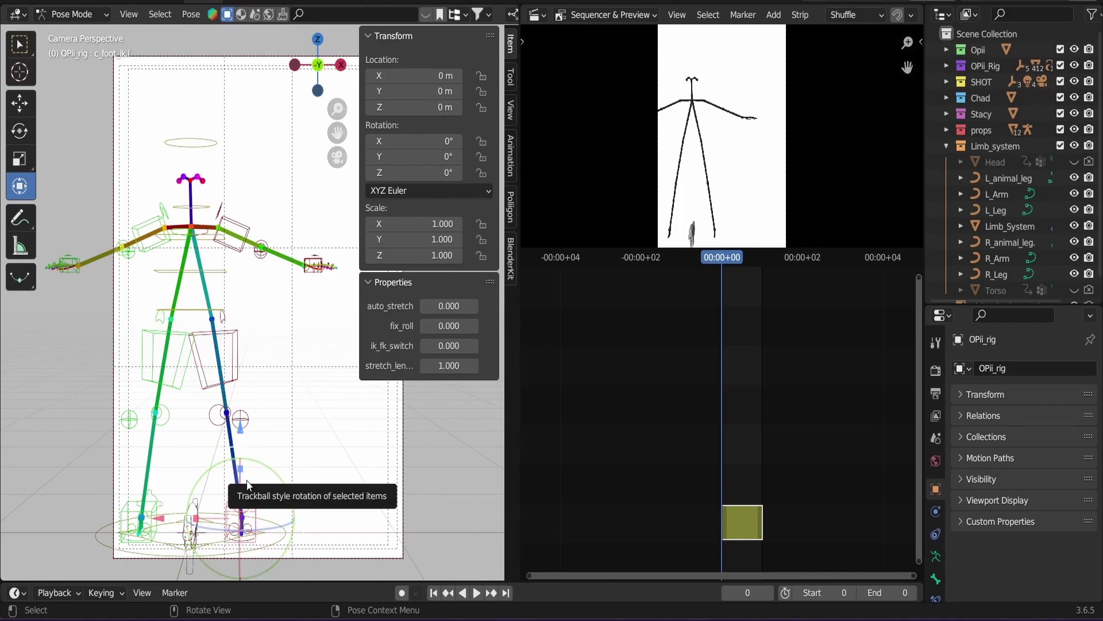
key(g)
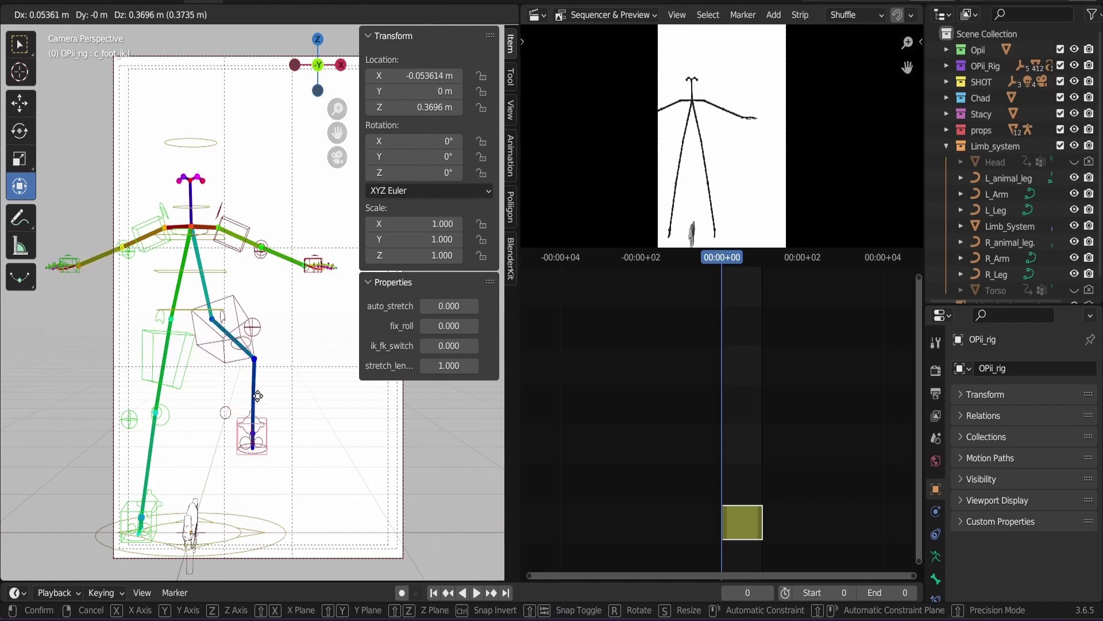
click(257, 396)
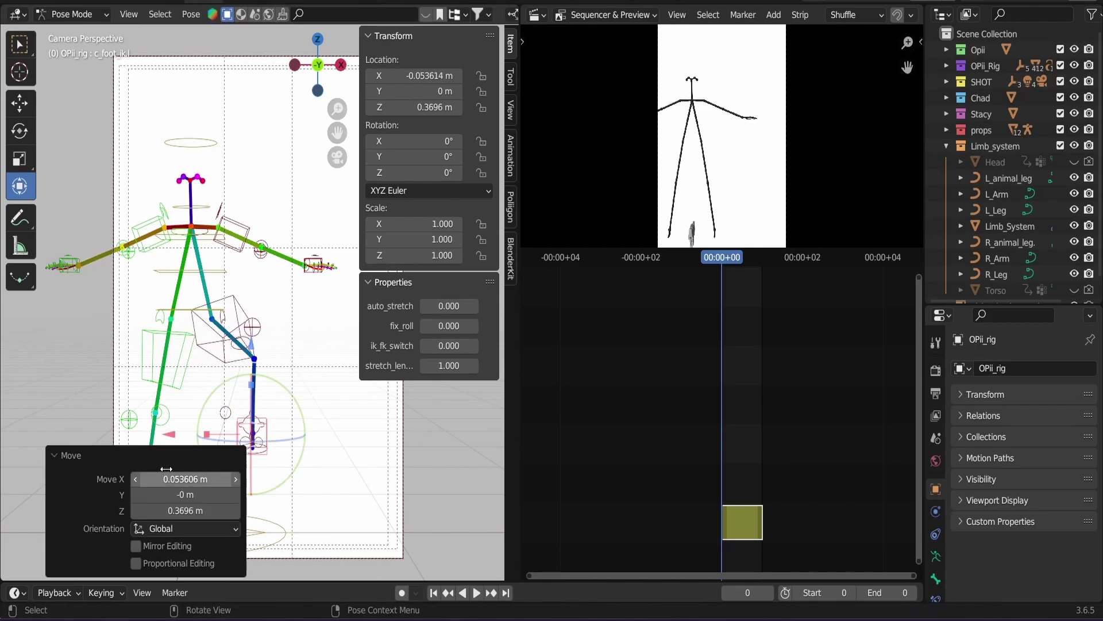
click(57, 455)
key(alt+g)
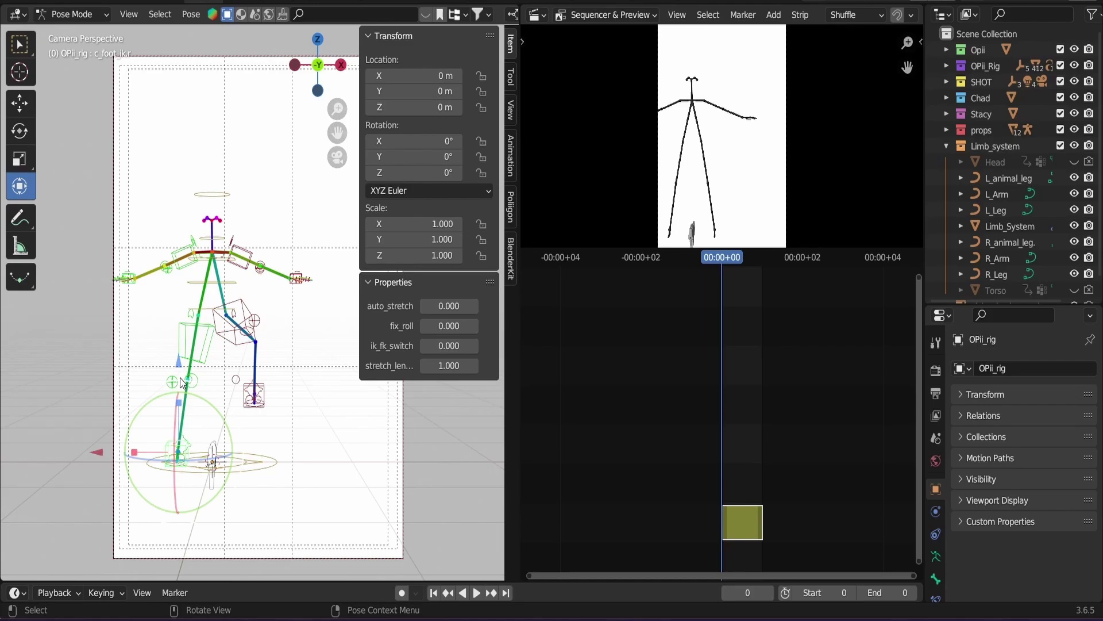
key(g)
key(z)
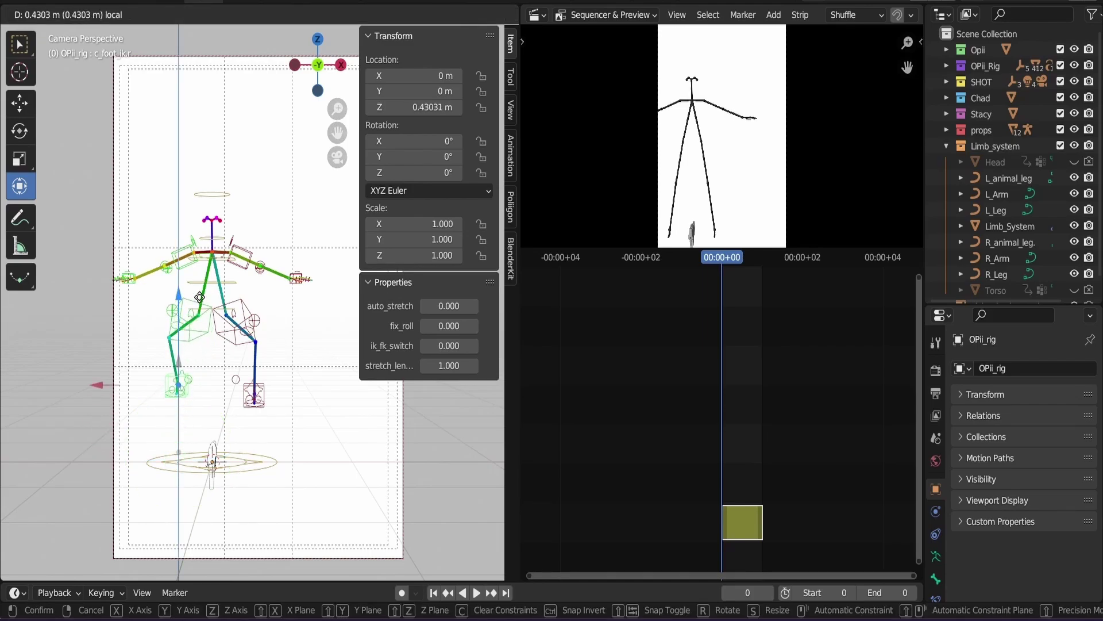
click(199, 297)
Rotate the left index finger control and turn the left arm IK control about 33 degrees.
click(310, 280)
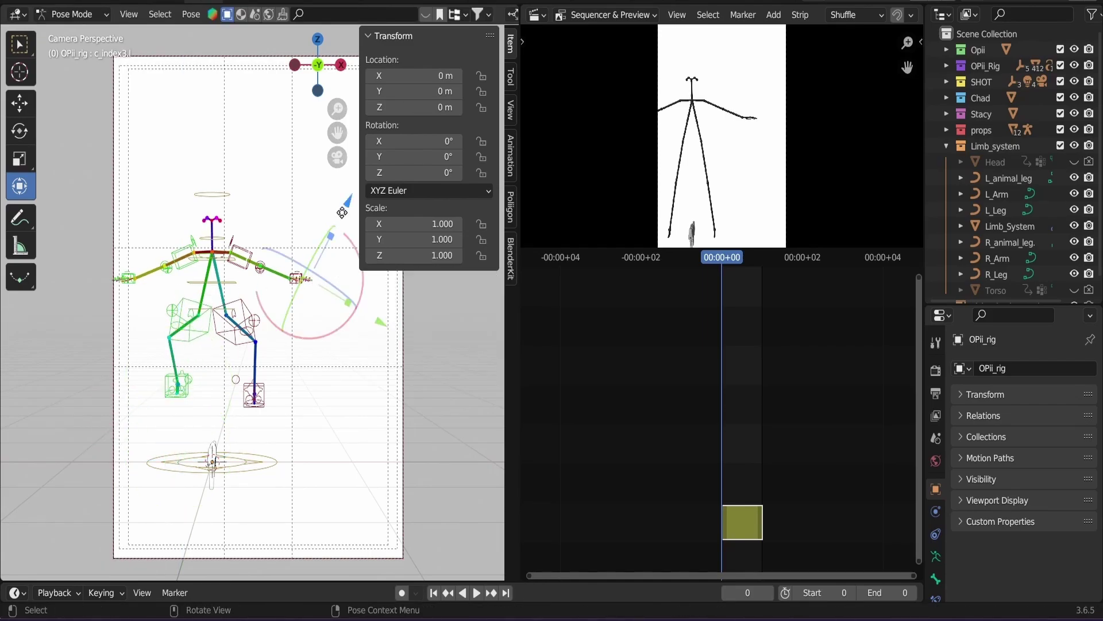
drag(342, 213, 338, 229)
drag(376, 332, 316, 308)
key(r)
click(256, 265)
click(239, 236)
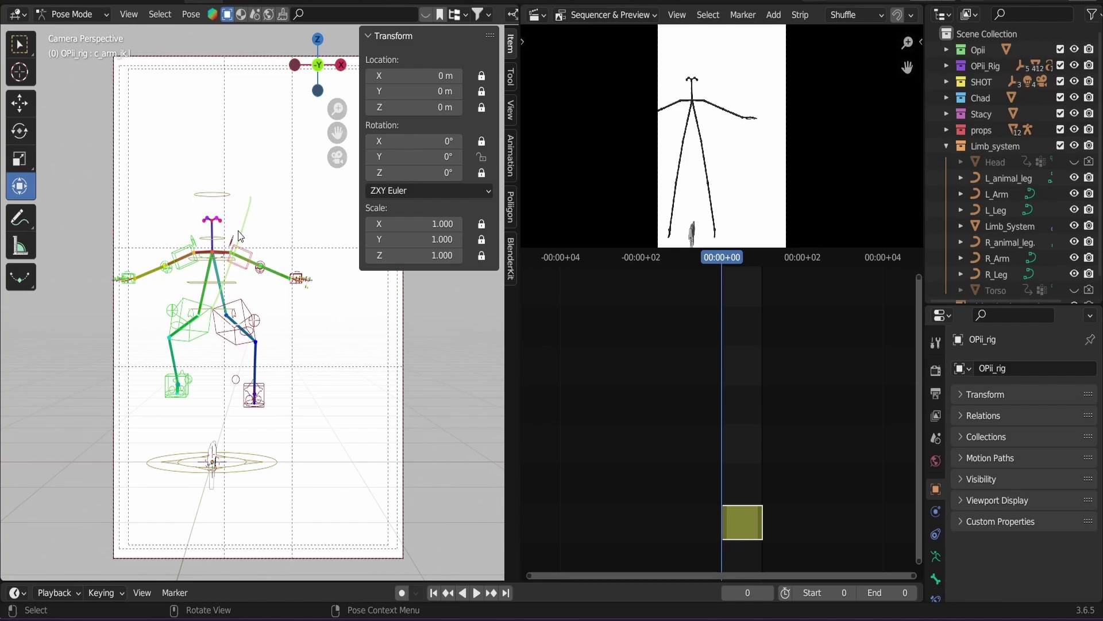
drag(239, 236, 182, 252)
Turn the head control about 30° and tilt it on X, then show the strip sidebar.
click(208, 202)
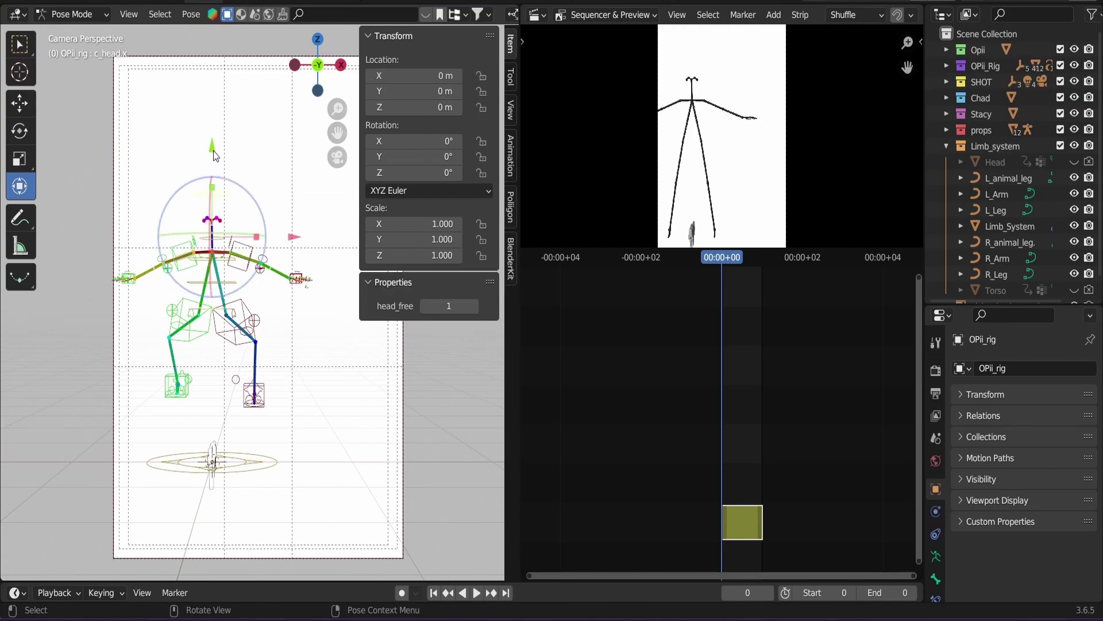
drag(214, 155, 214, 158)
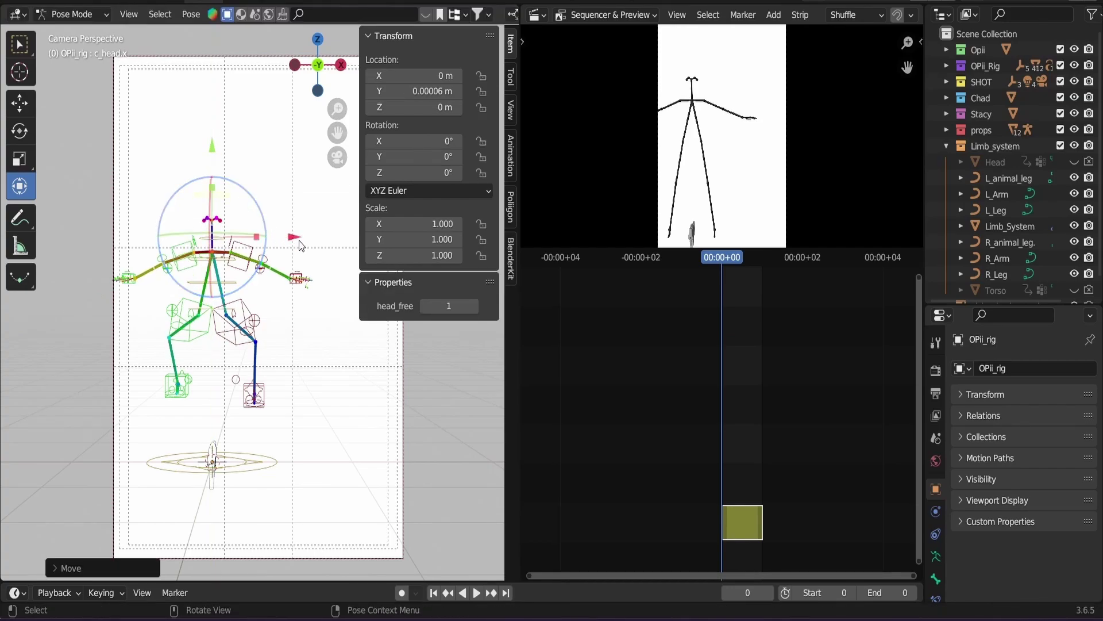
drag(233, 230, 262, 231)
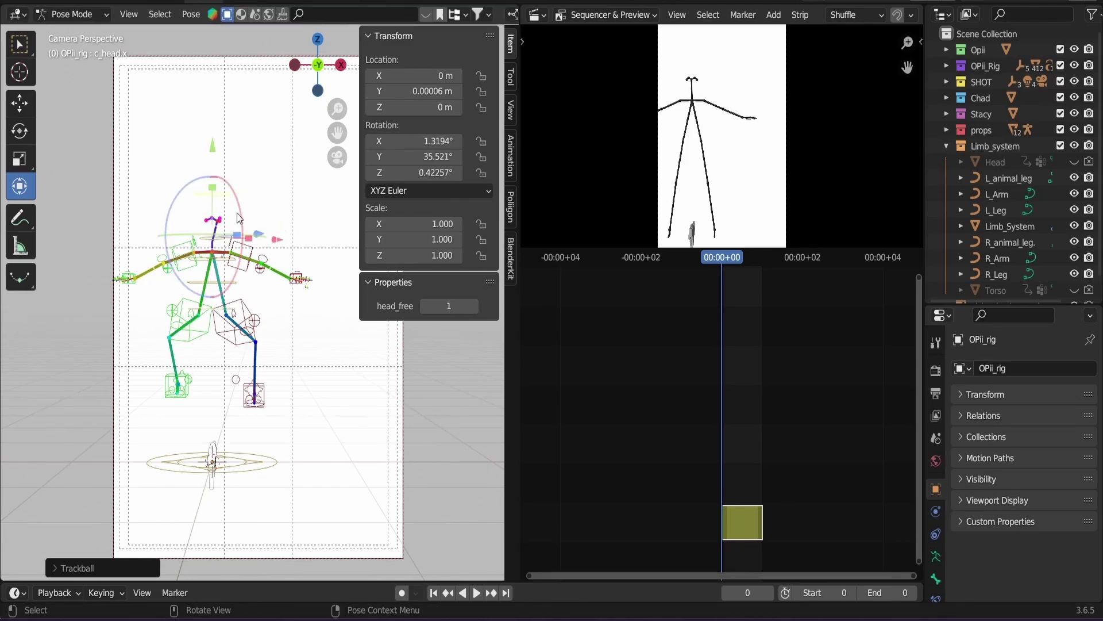
key(r)
key(x)
click(270, 244)
middle_drag(270, 244, 285, 248)
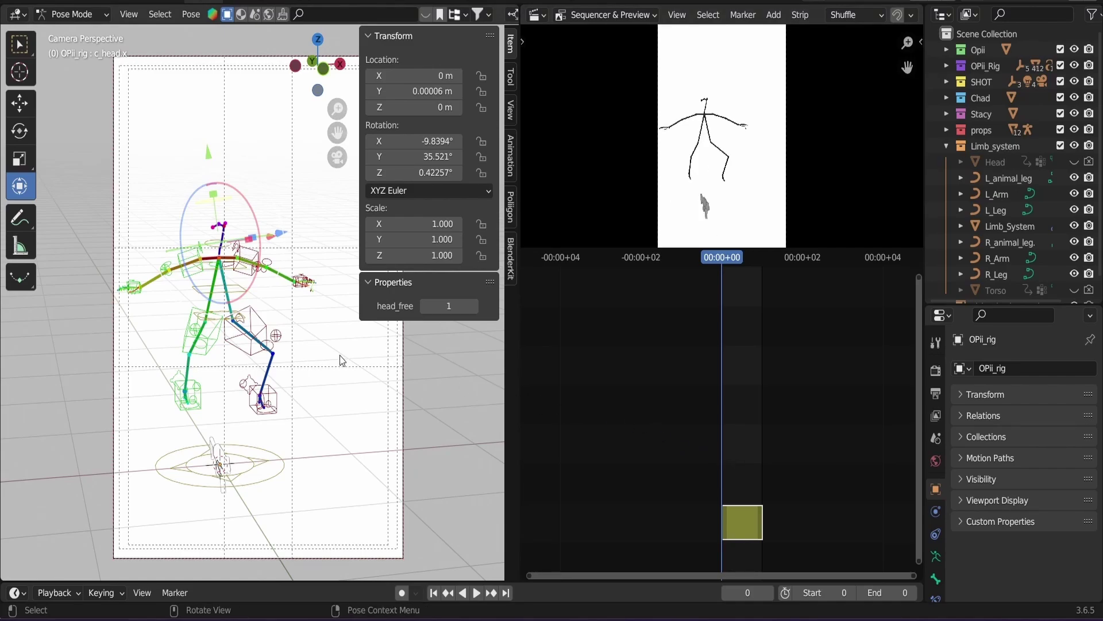
key(n)
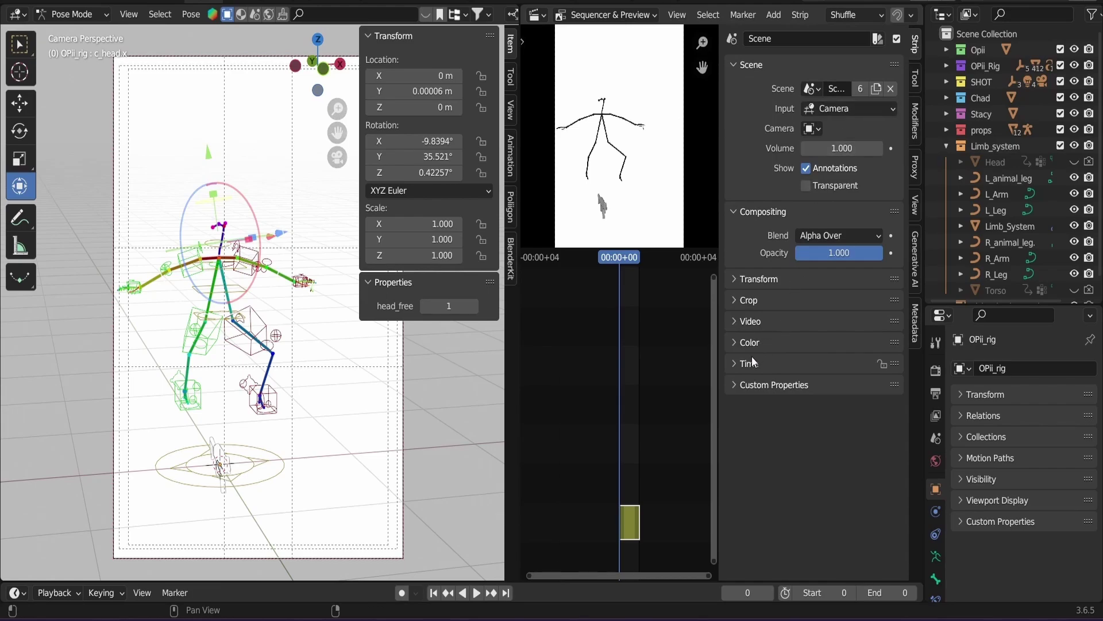
In the Generative AI tab, set Source Image to Strips and the model to OpenPose (512x512).
click(915, 259)
click(841, 62)
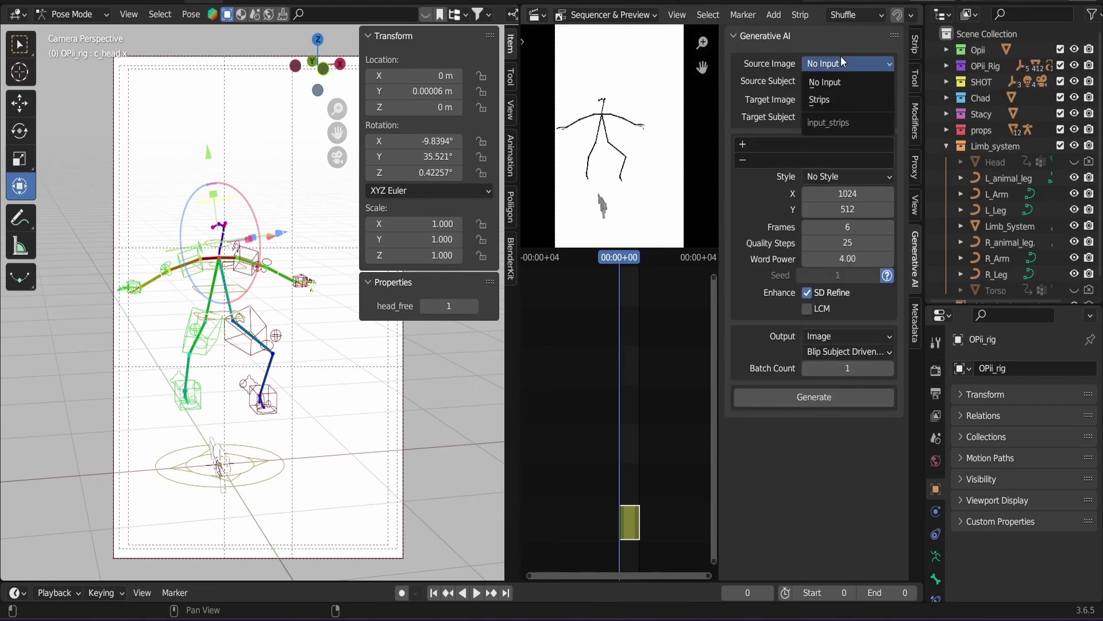
click(836, 99)
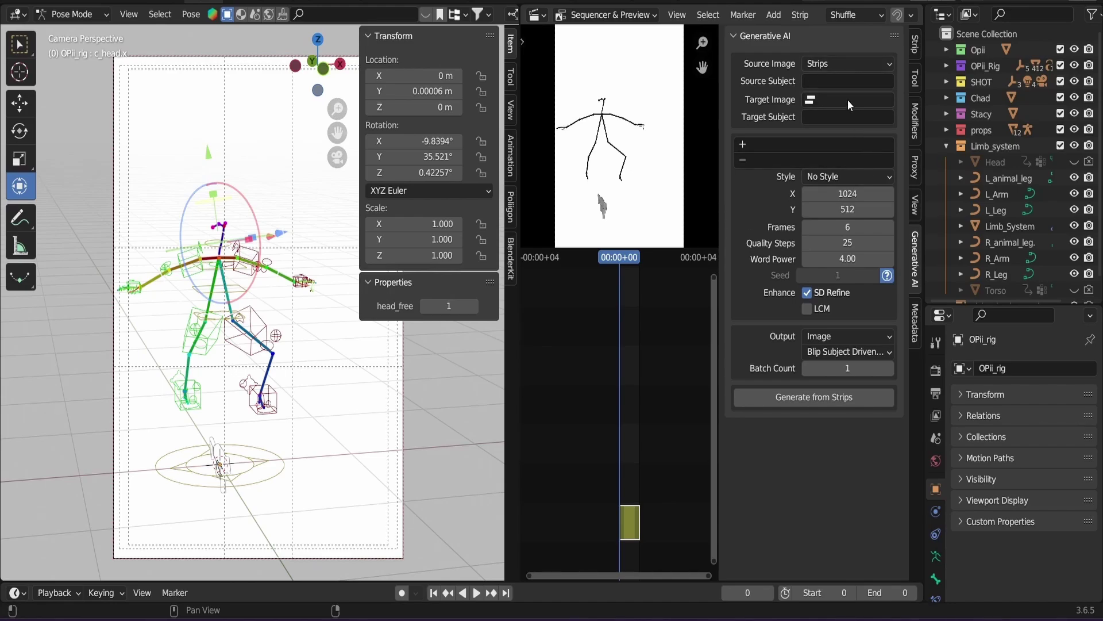
click(848, 352)
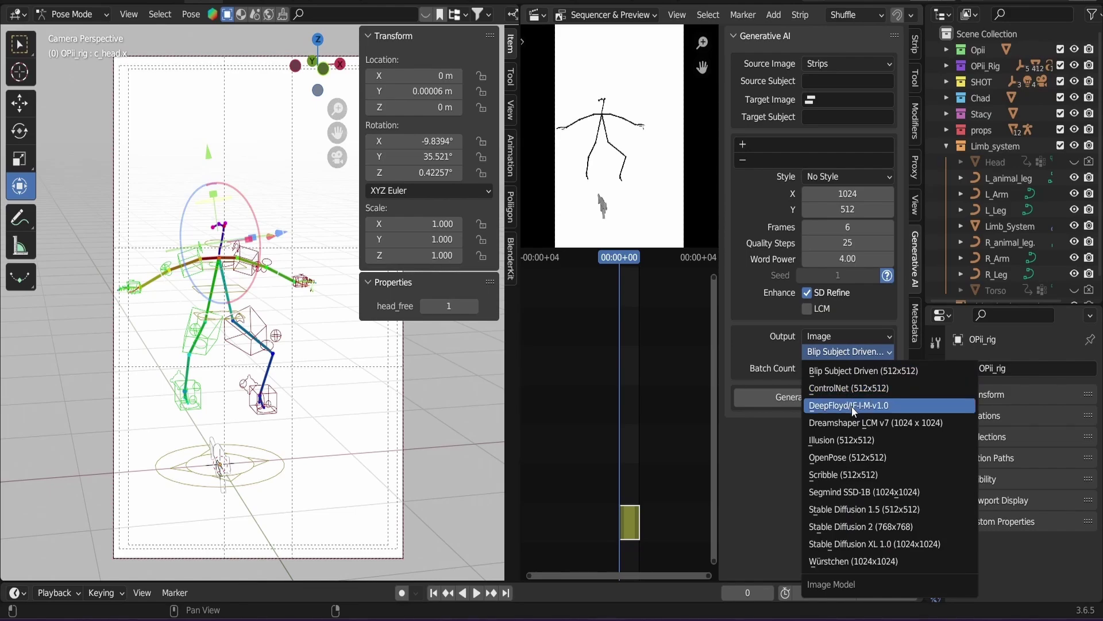
click(846, 457)
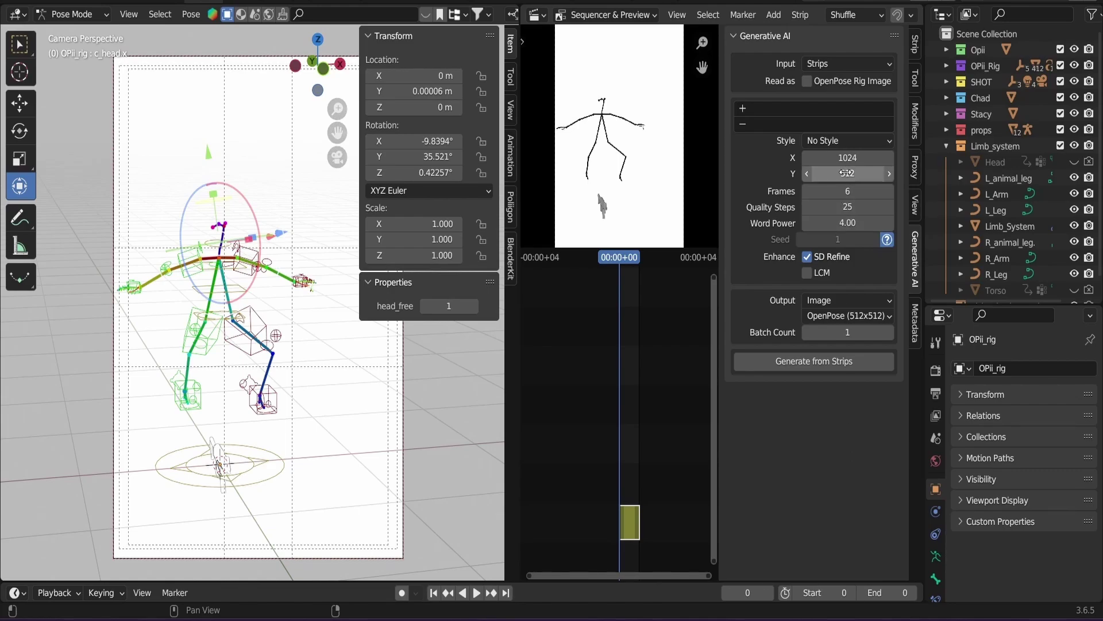
Enable Read as OpenPose Rig Image and enter the prompt 'A super hero jumping between buildings'.
click(807, 81)
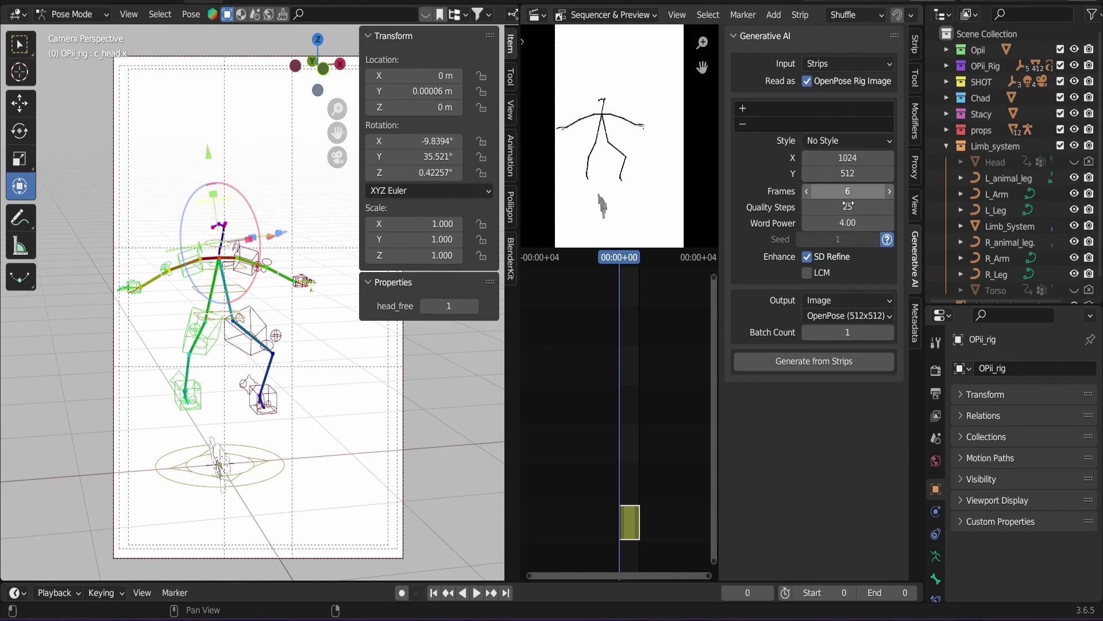
click(823, 107)
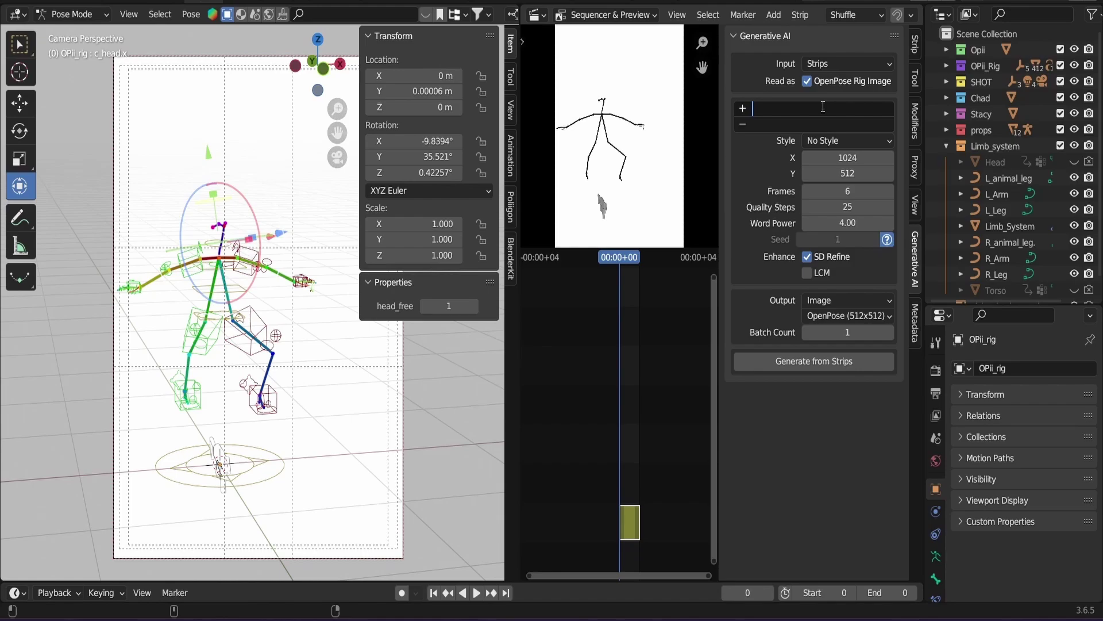
text(A super hero jumping)
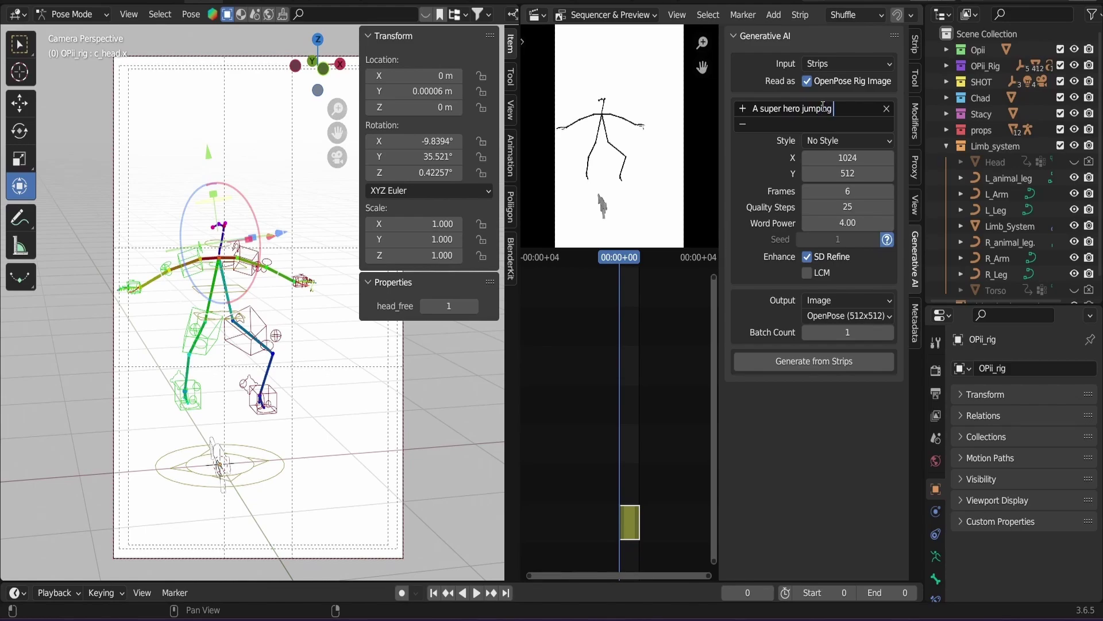
text( between buil)
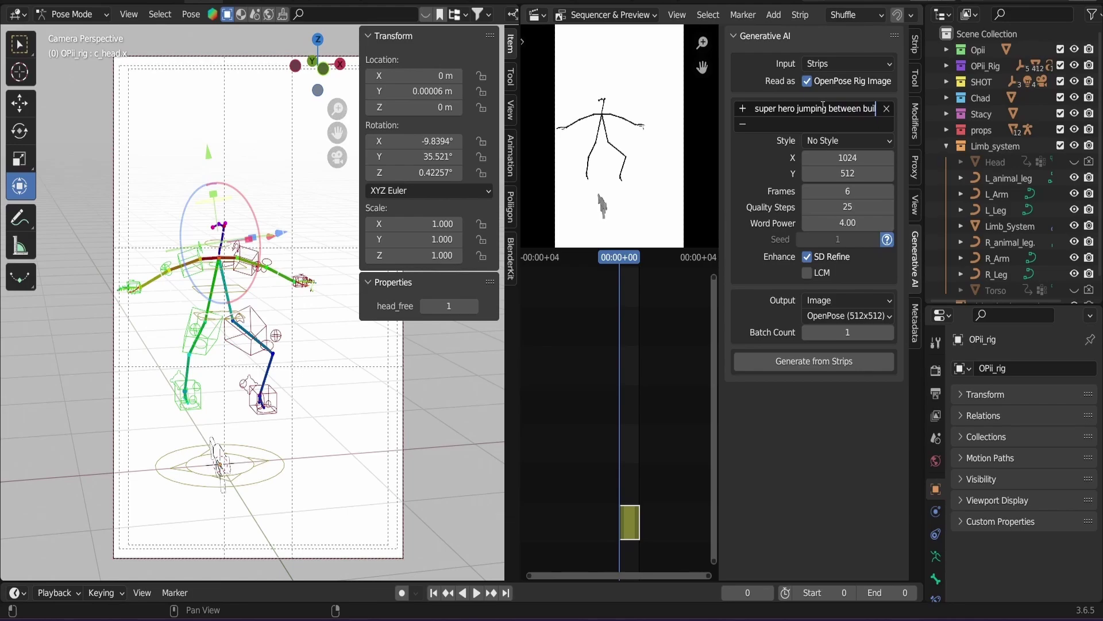
text(dings)
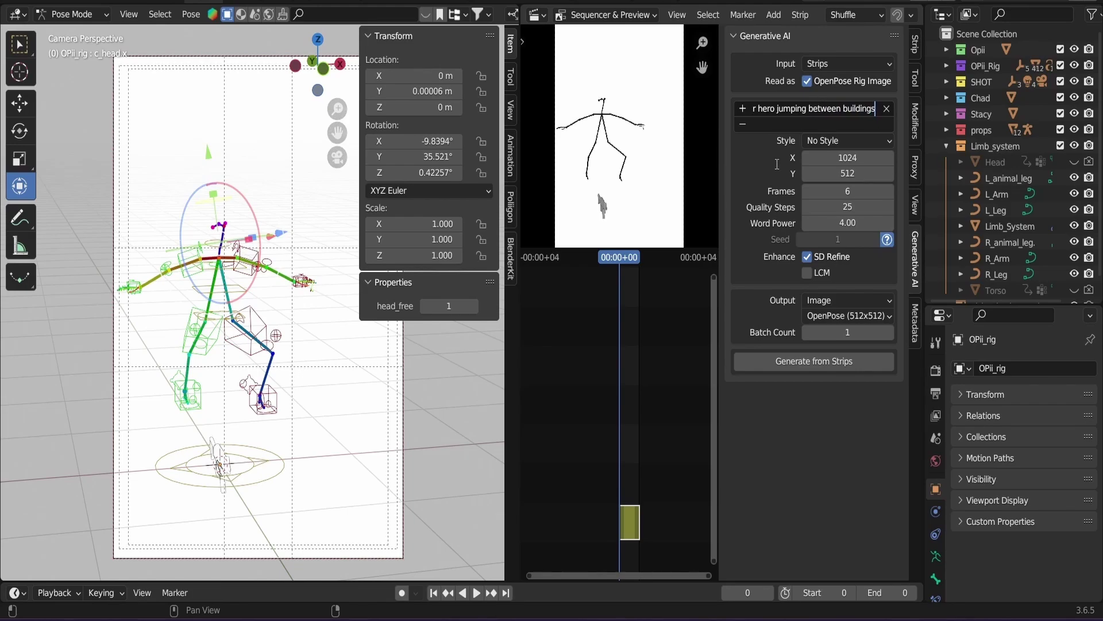
key(Return)
Choose the Comic Book: American (1950) style and type the negative prompt 'Bad anatomy, bad face, ugly'.
click(829, 143)
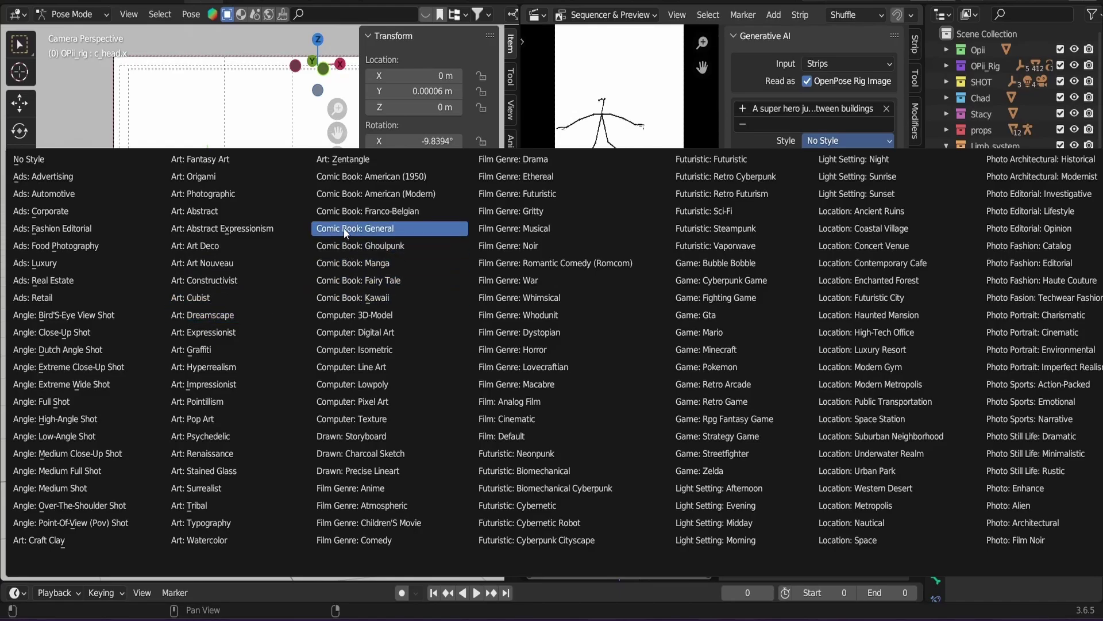
click(338, 182)
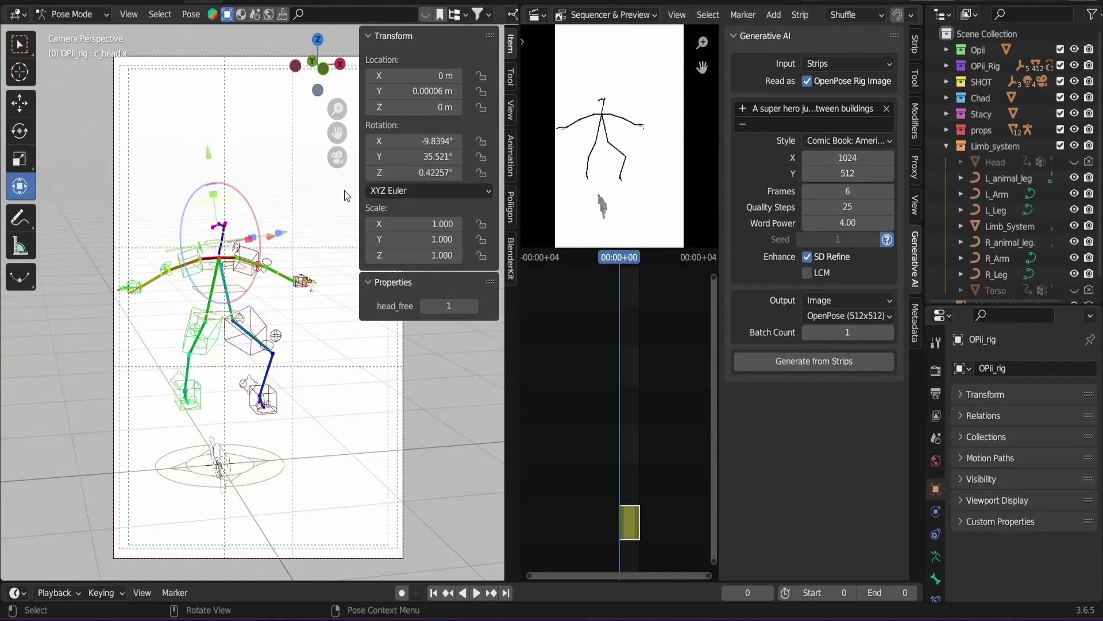
click(785, 125)
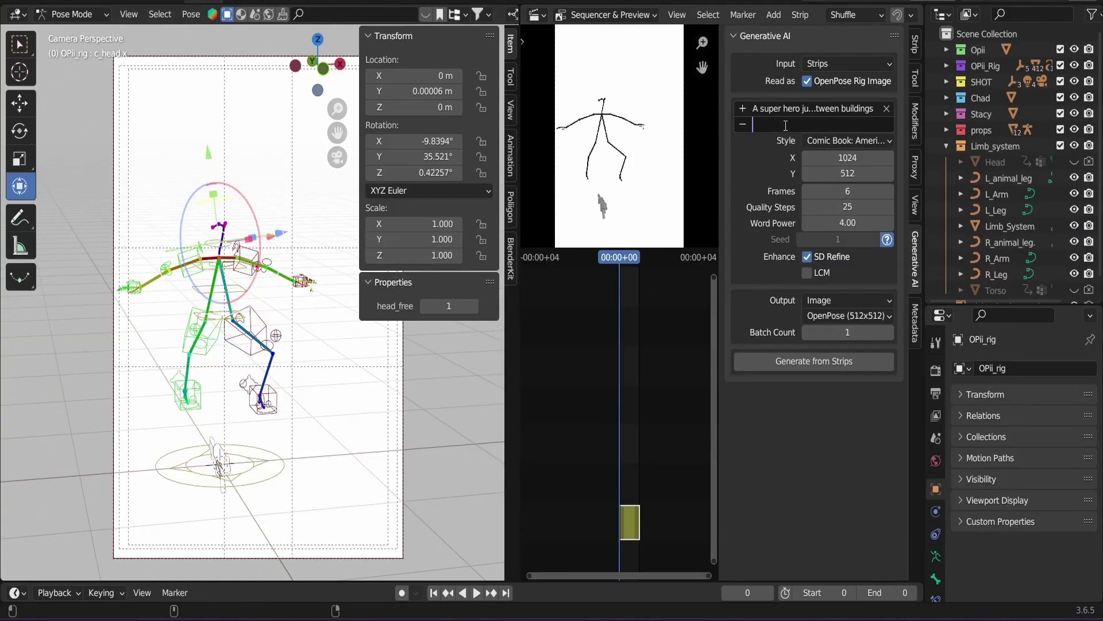
text(Bad ana)
text(tomy)
text(,)
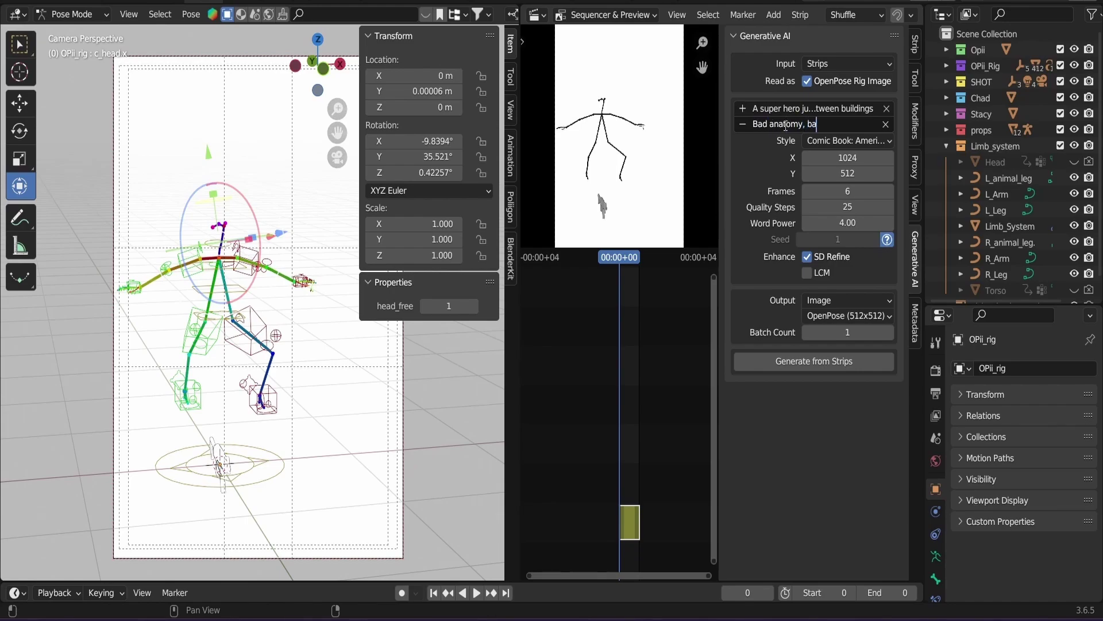
text( bad face, ugl)
text(y, bad ar)
Generate an image from the selected rig scene strip and adjust the preview to view it.
click(629, 523)
click(791, 362)
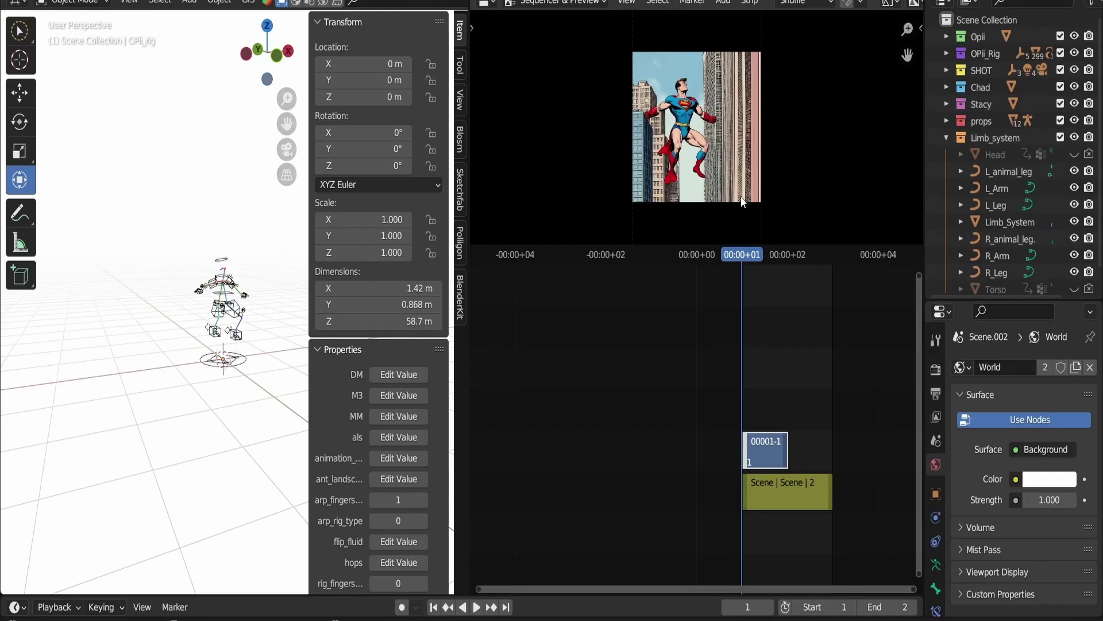
scroll(722, 156, up, 4)
scroll(708, 114, down, 2)
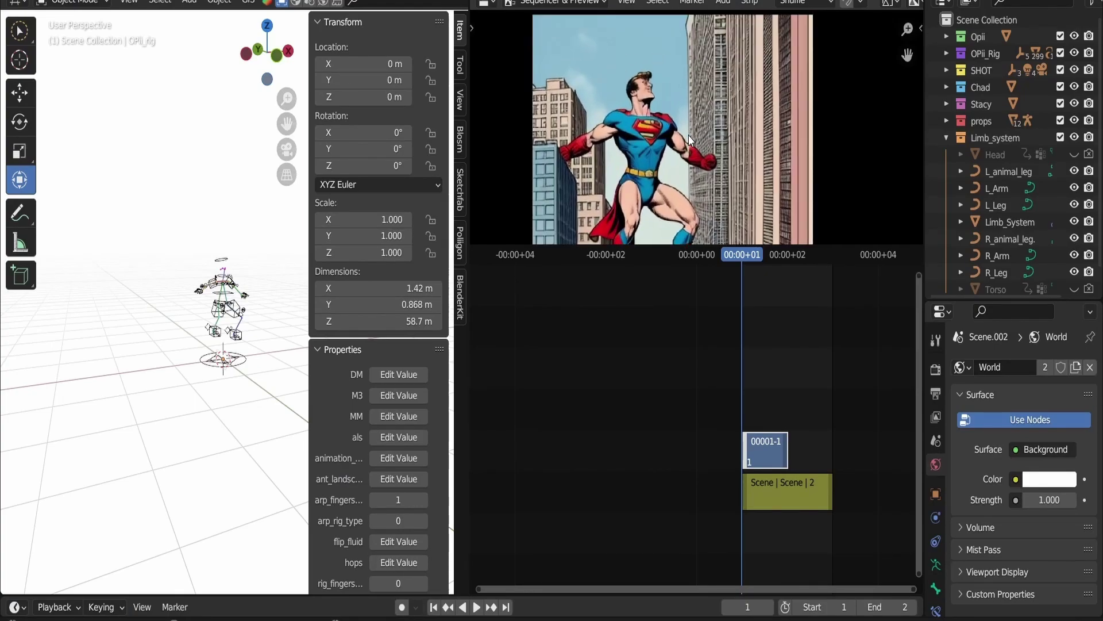
middle_drag(664, 138, 662, 113)
Orbit the 3D view around the rig to a near-front view.
middle_drag(173, 328, 212, 323)
scroll(208, 298, up, 6)
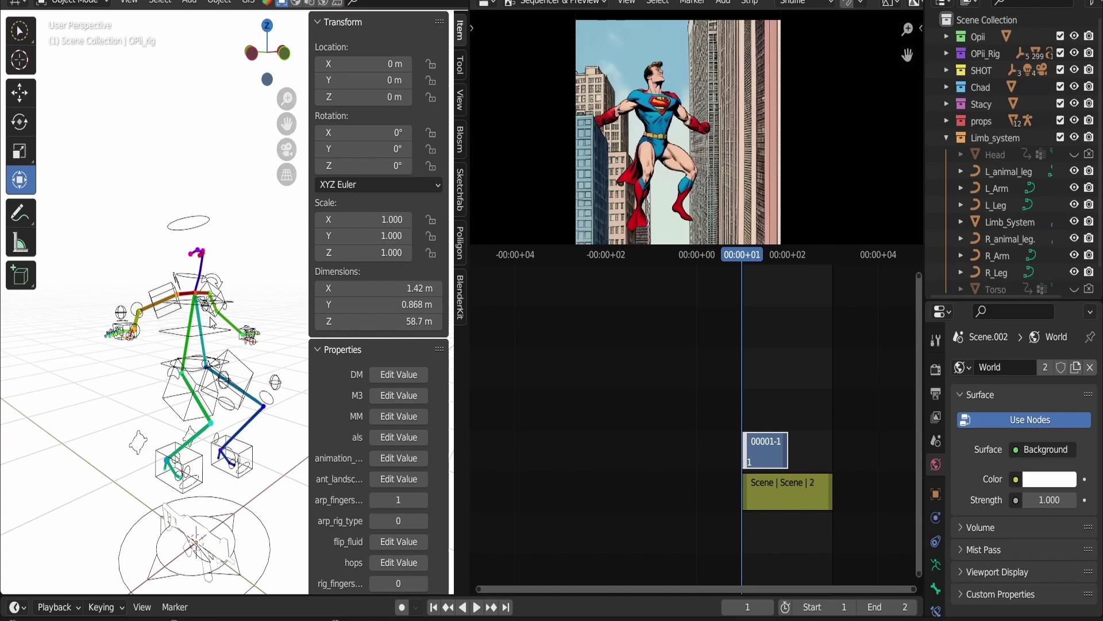
scroll(214, 210, down, 1)
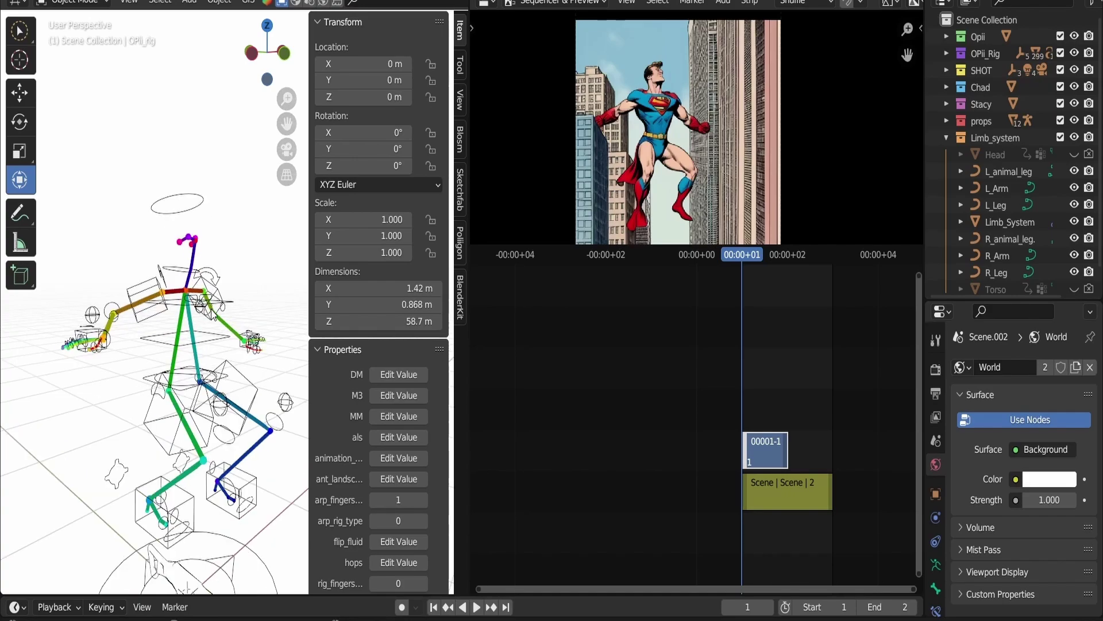
scroll(172, 218, down, 1)
middle_drag(145, 228, 88, 227)
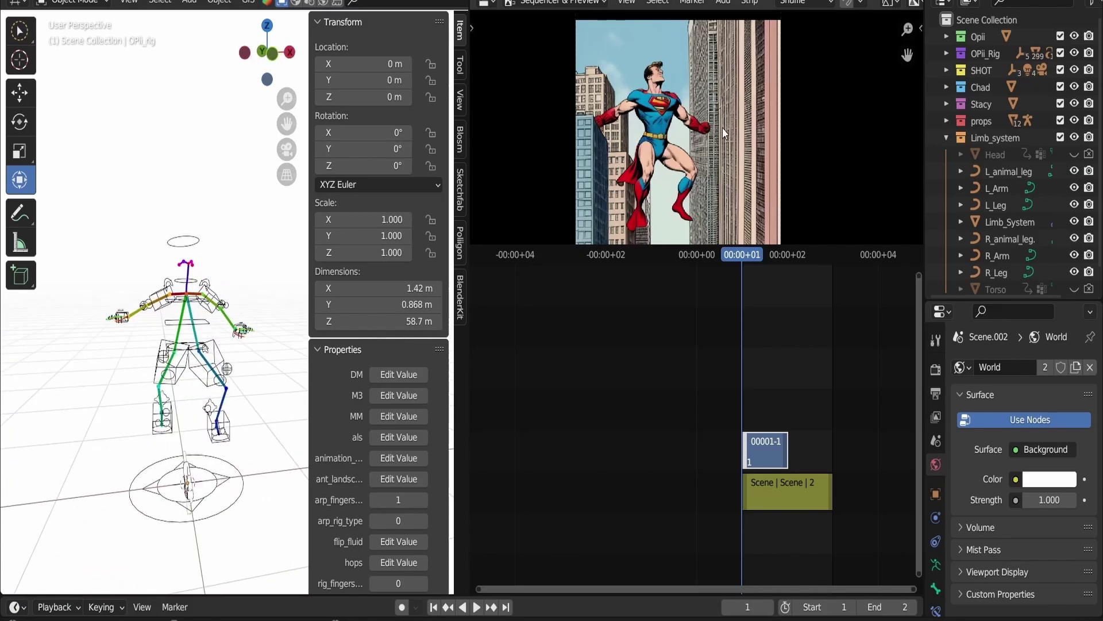